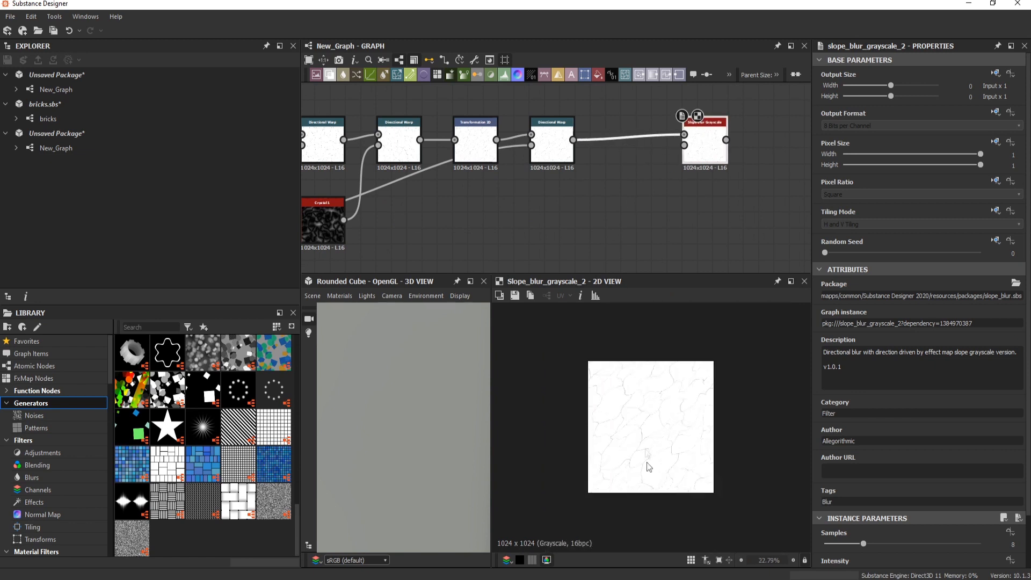
Insert a Make It Tile Photo Grayscale node between the last Directional Warp and the Slope Blur Grayscale.
scroll(610, 352, "up", 6)
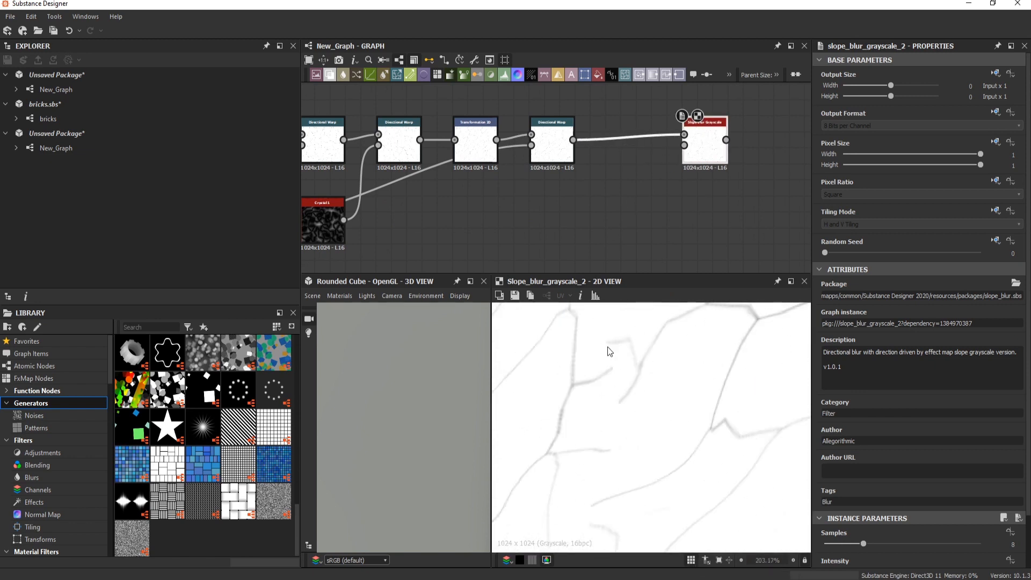
key("space")
type("non")
left_click(778, 178)
key("space")
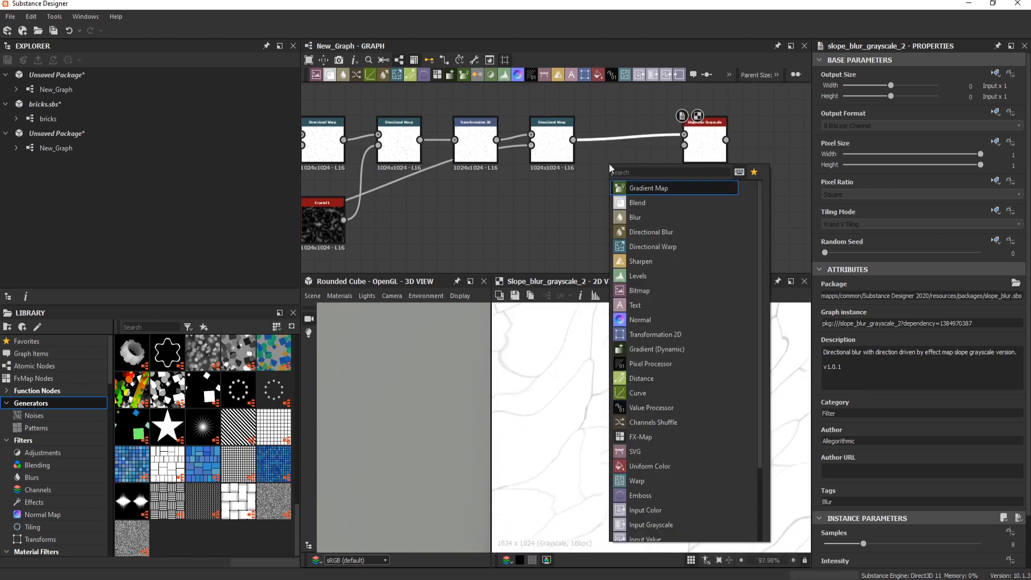
type("mak")
left_click(675, 203)
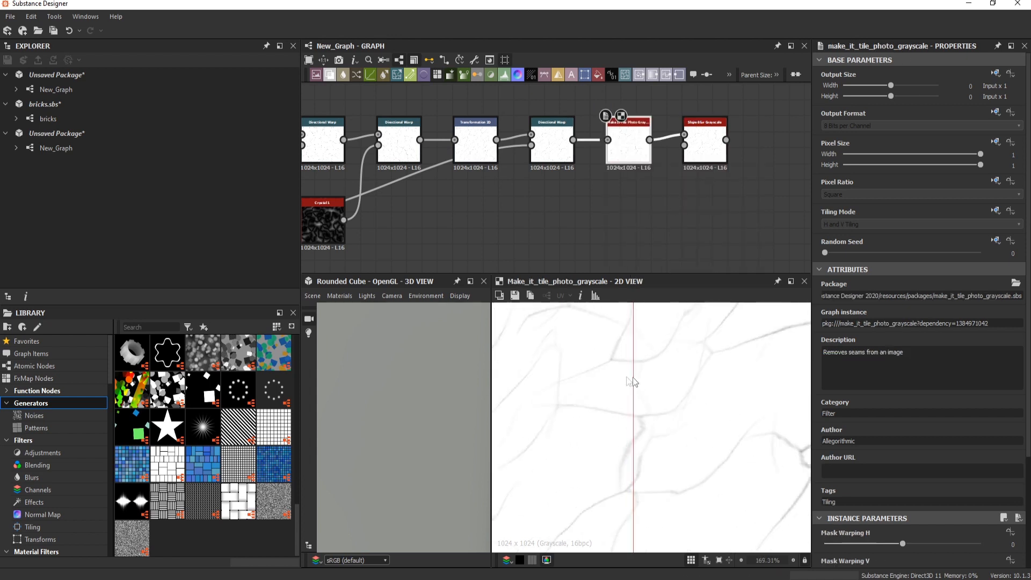
Add a Perlin Noise node with a much lower scale and feed it into the Slope Blur Grayscale's slope input.
double_click(712, 128)
scroll(637, 208, "down", 3)
left_click_drag(624, 254, 346, 126)
left_click_drag(627, 166, 487, 165)
left_click_drag(672, 166, 549, 166)
scroll(523, 191, "up", 4)
key("space")
type("per")
key("Return")
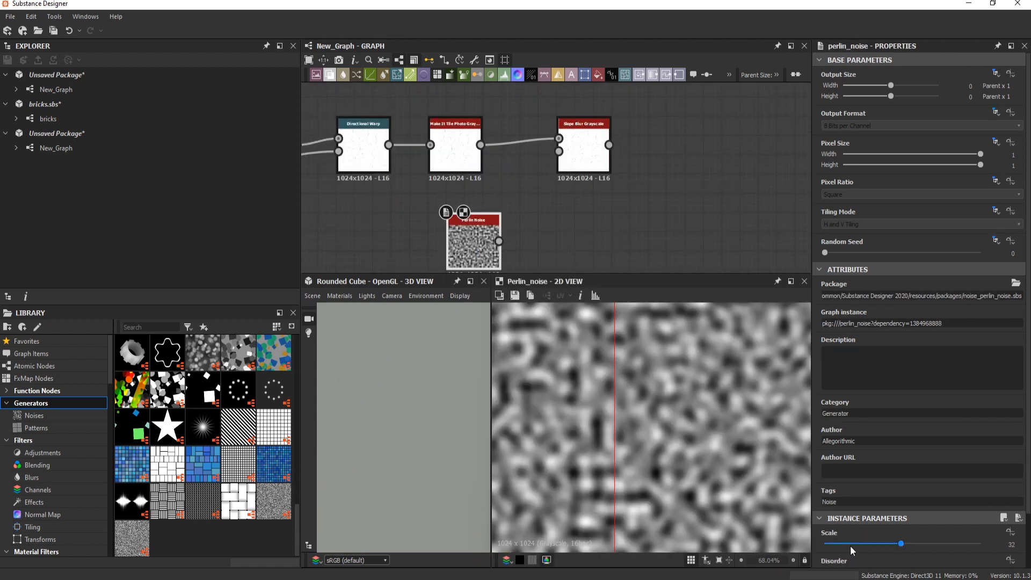
left_click(835, 544)
double_click(584, 153)
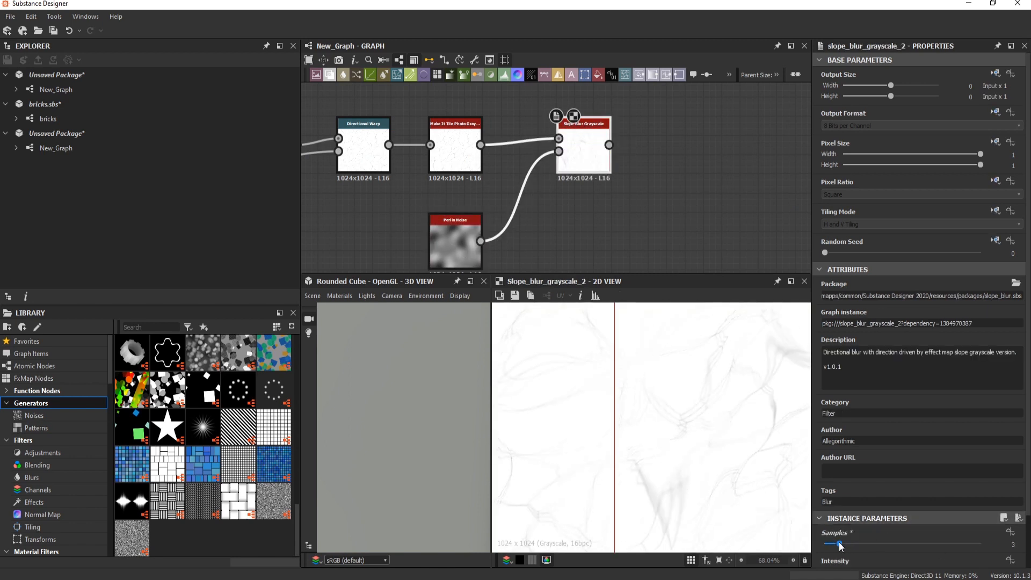
Append a second Slope Blur Grayscale driven by a Clouds 2 node, with 32 samples, intensity 0.88 and Min mode.
scroll(700, 458, "up", 5)
scroll(832, 529, "down", 2)
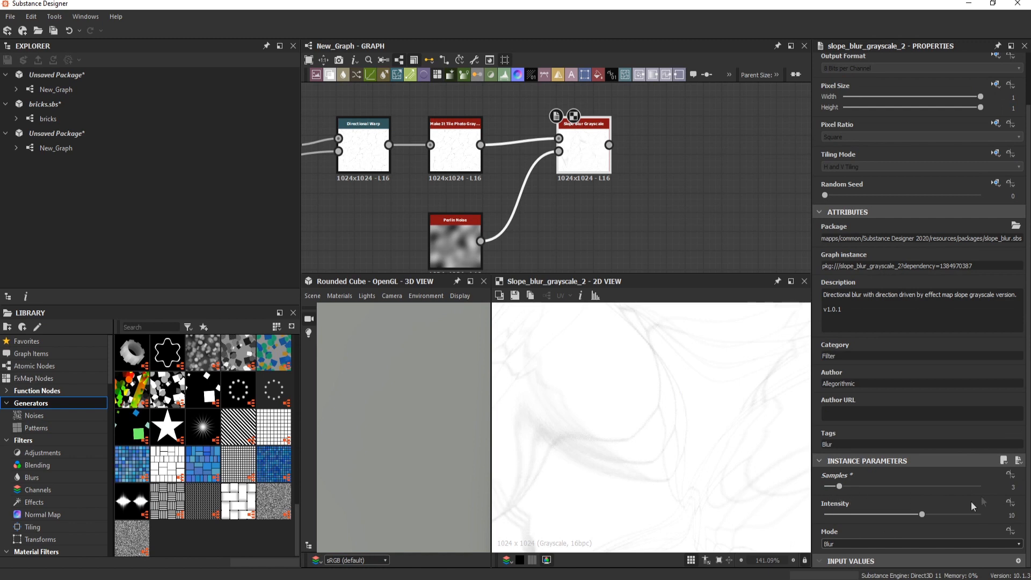
scroll(678, 435, "up", 3)
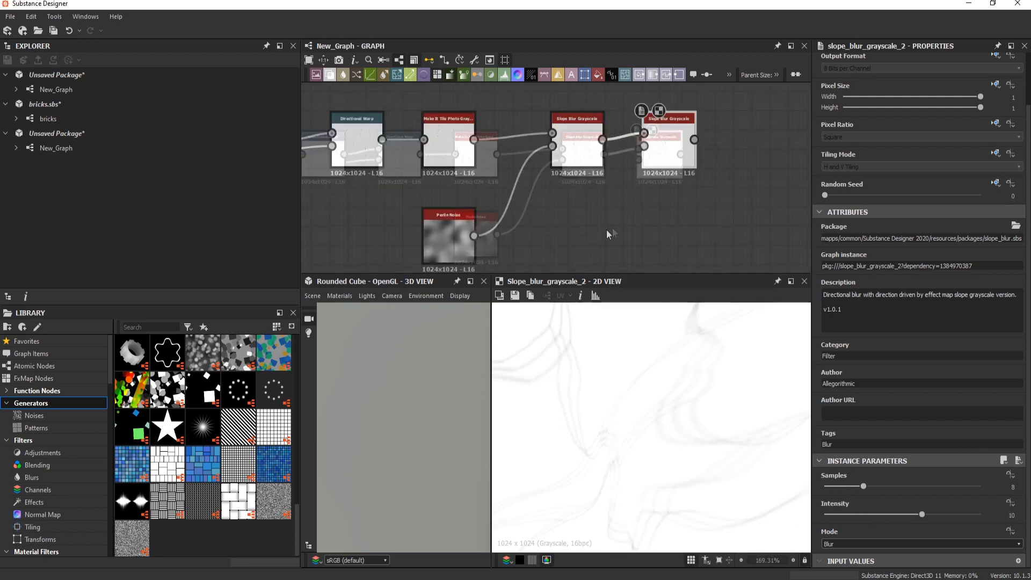
key("space")
left_click(554, 353)
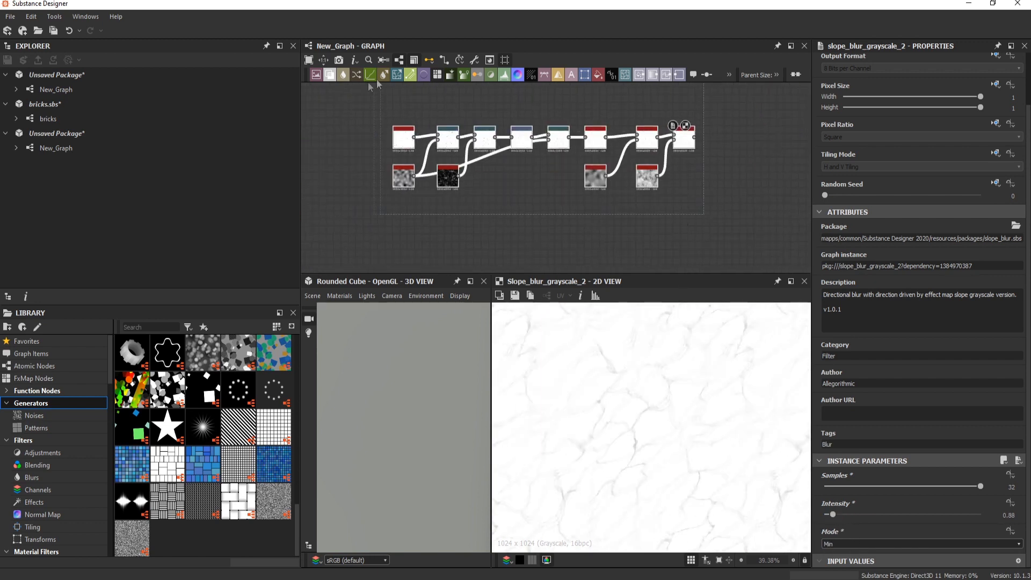
Add a Gradient Map node and feed it from the second Slope Blur Grayscale.
scroll(690, 209, "up", 4)
middle_click_drag(752, 138, 577, 186)
middle_click_drag(575, 132, 448, 210)
key("space")
type("gra")
left_click(550, 175)
left_click_drag(395, 218, 512, 152)
middle_click_drag(514, 217, 691, 226)
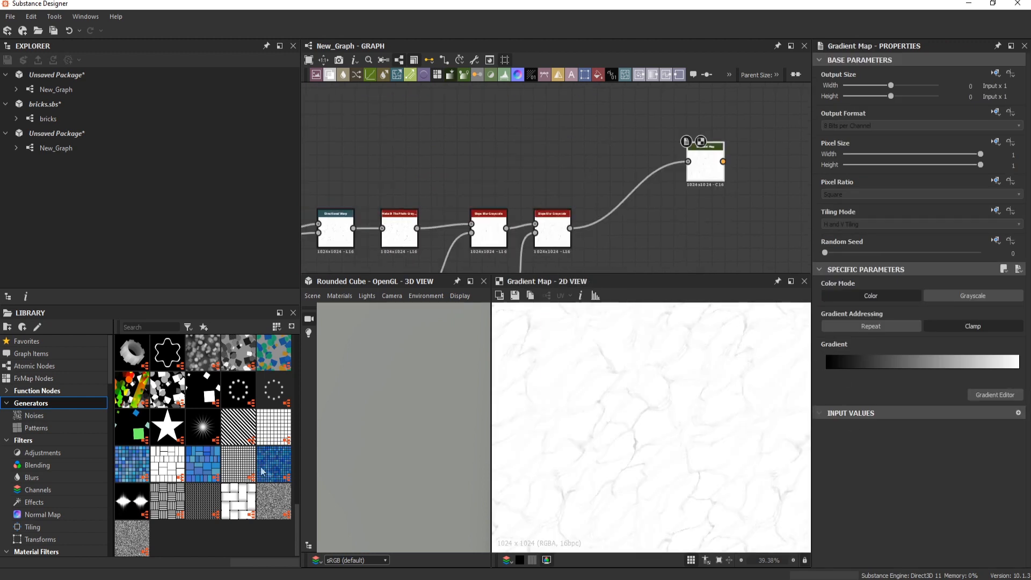
middle_click_drag(442, 130, 537, 63)
key("space")
type("cou")
key("BackSpace")
key("BackSpace")
middle_click_drag(499, 256, 417, 276)
key("space")
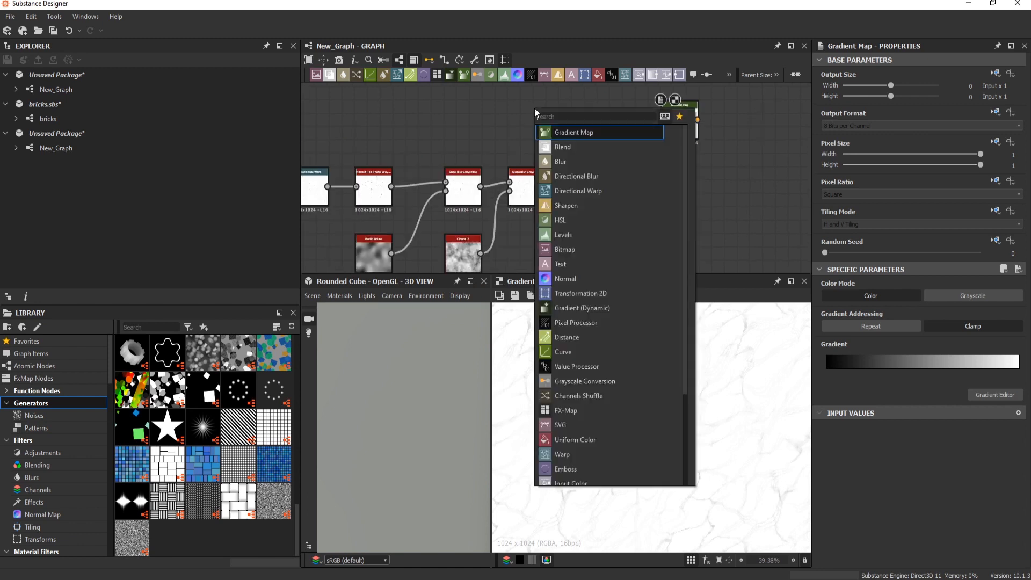
left_click(491, 133)
Add a Transformation 2D node fed by Clouds 2, alter its transform, and follow it with Make It Tile Photo Grayscale.
key("space")
type("tra")
left_click(521, 162)
left_click_drag(478, 247, 472, 133)
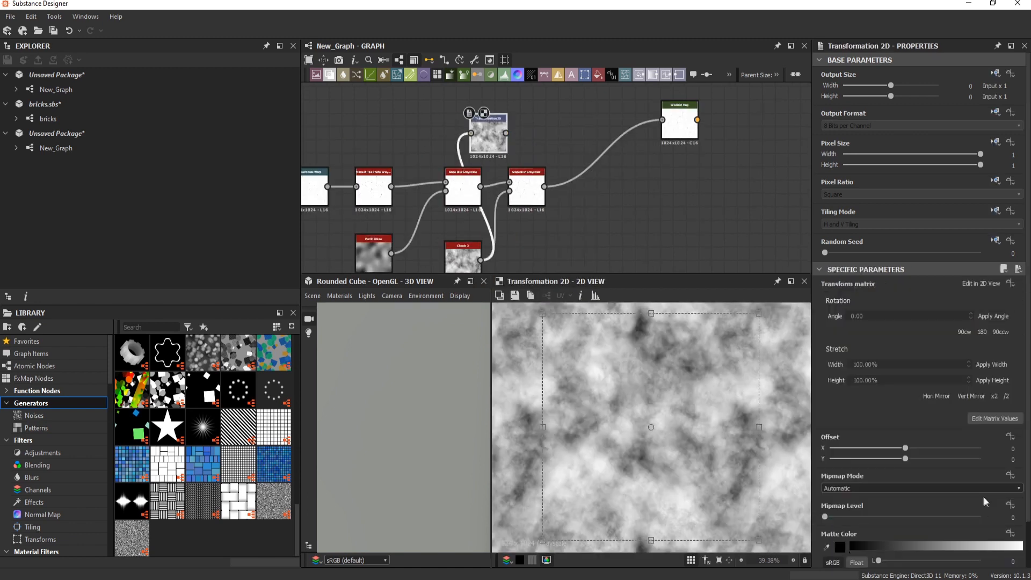
key("space")
type("make")
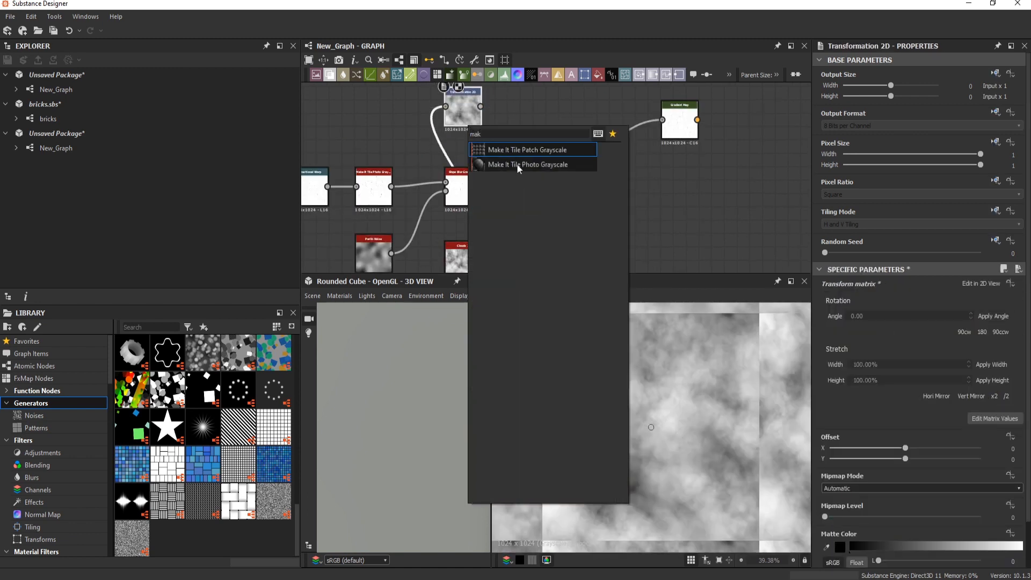
left_click(517, 163)
Insert a Multiply Blend before the Gradient Map, with the second Slope Blur as foreground and the tiled clouds as background.
middle_click_drag(584, 147, 546, 193)
scroll(547, 193, "up", 1)
left_click(562, 228)
key("space")
type("blend")
key("Return")
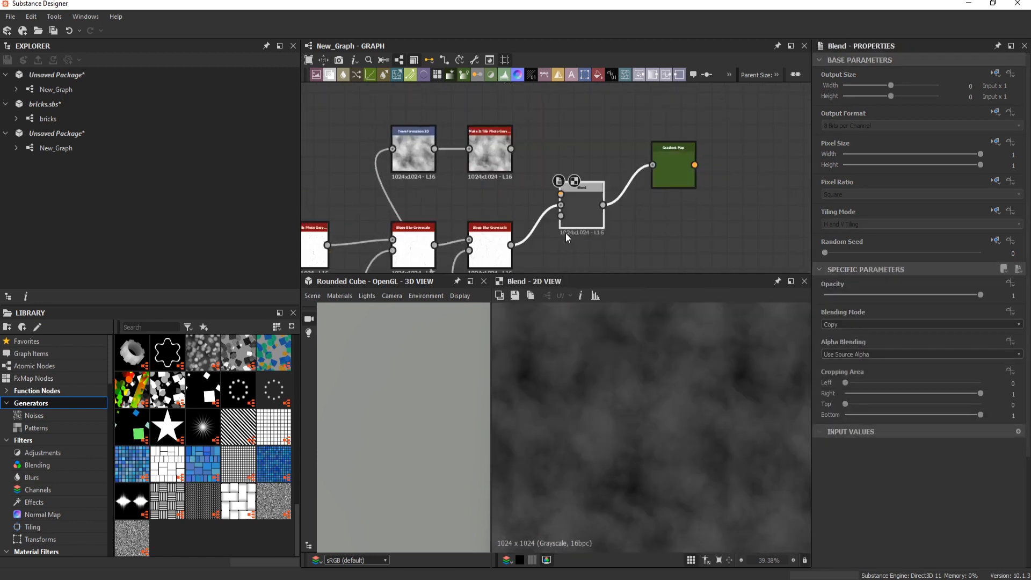
key("x")
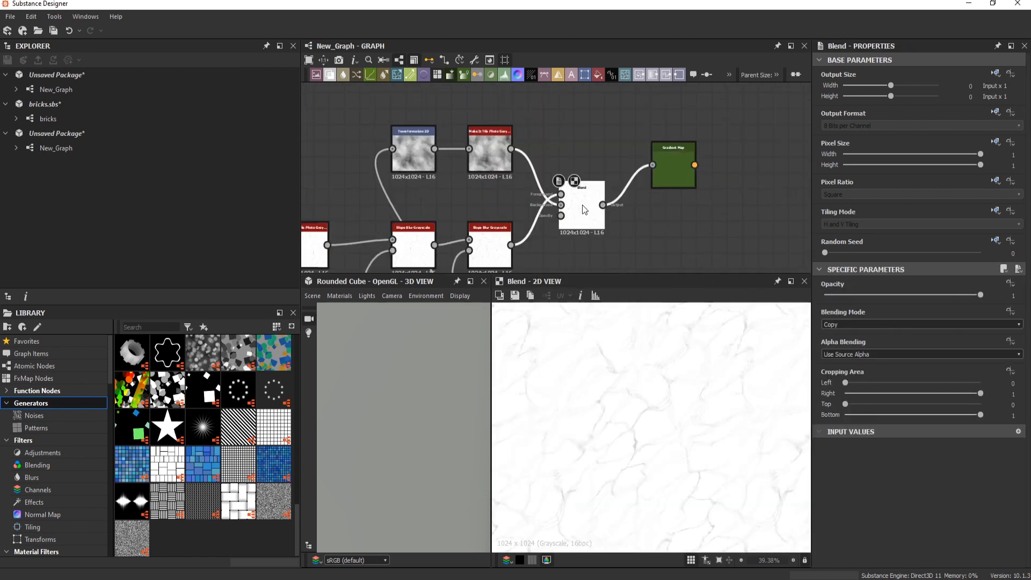
scroll(859, 320, "down", 3)
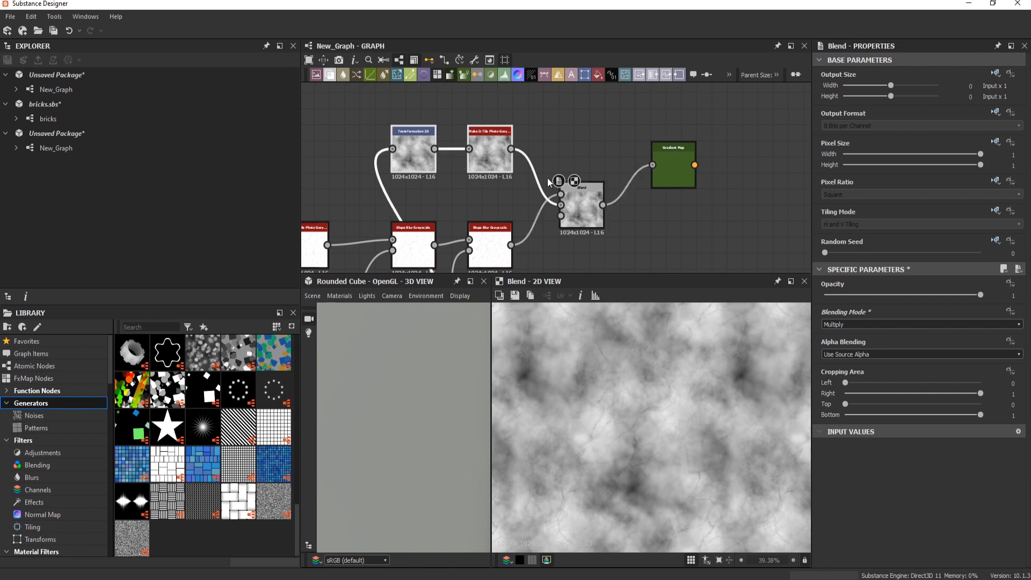
Insert a Levels node between the second Slope Blur and the Blend, raising its input black point to darken the cracks strongly.
scroll(540, 161, "down", 2)
left_click_drag(532, 105, 656, 155)
scroll(586, 166, "up", 3)
left_click(569, 168)
key("space")
type("l")
left_click(543, 248)
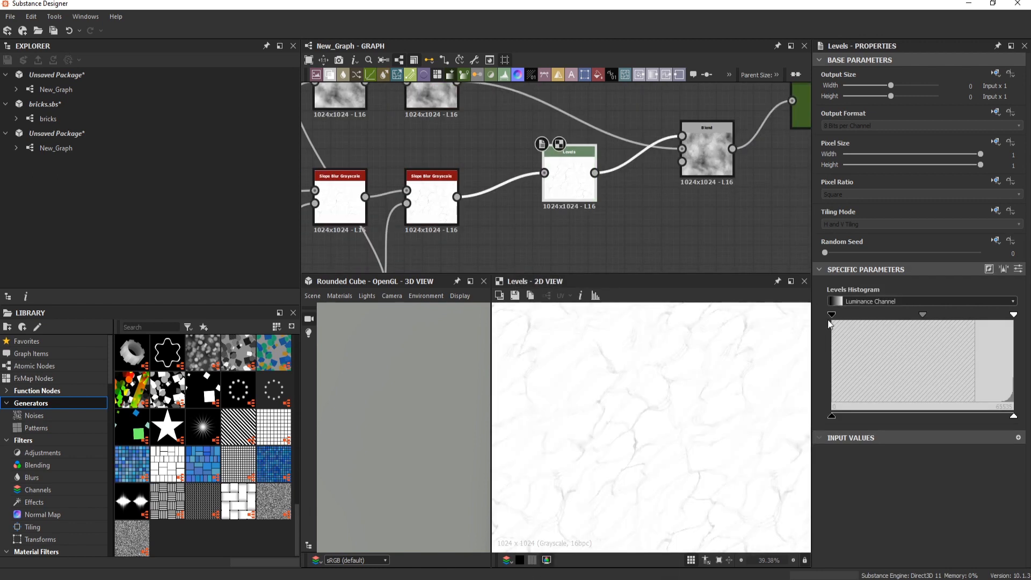
left_click_drag(831, 316, 1003, 318)
double_click(708, 143)
middle_click_drag(723, 141, 570, 214)
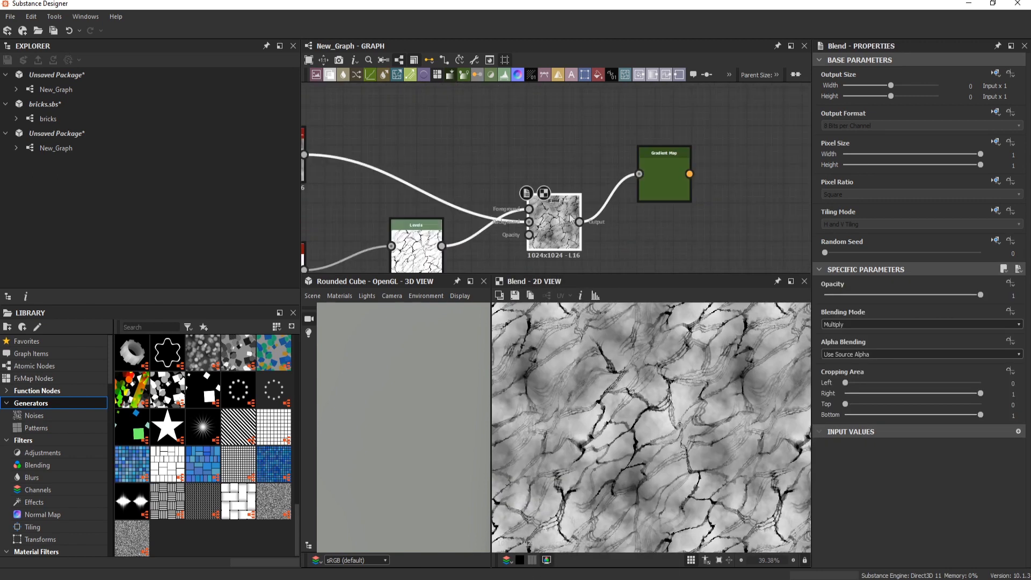
Insert a Histogram Range node between Transformation 2D and Make It Tile Photo Grayscale, with range 0.17.
middle_click_drag(309, 185, 606, 183)
left_click_drag(599, 157, 695, 149)
key("space")
type("hi")
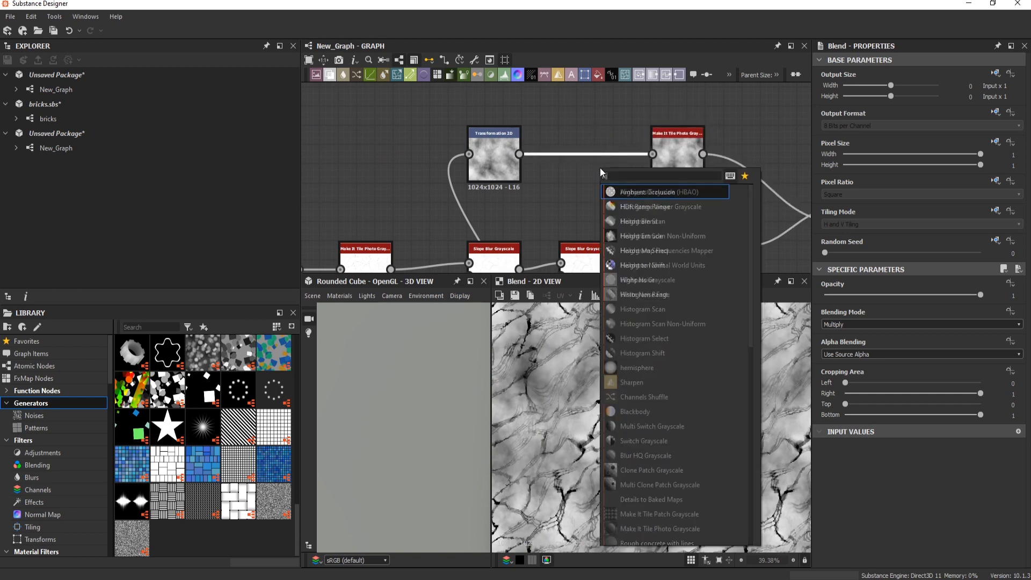
key("Down")
key("Return")
left_click_drag(854, 544, 850, 538)
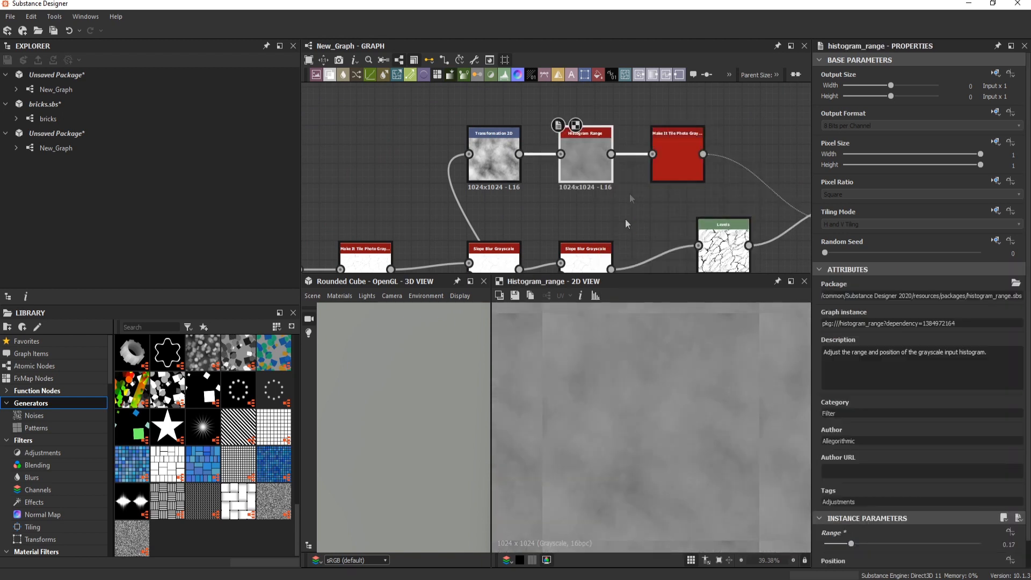
double_click(677, 159)
middle_click_drag(749, 196, 519, 206)
scroll(516, 209, "up", 1)
double_click(513, 209)
middle_click_drag(513, 210, 439, 209)
Recolour the dark key of the Gradient Map's gradient to a dark brown, #ff252020.
left_click_drag(573, 147, 674, 190)
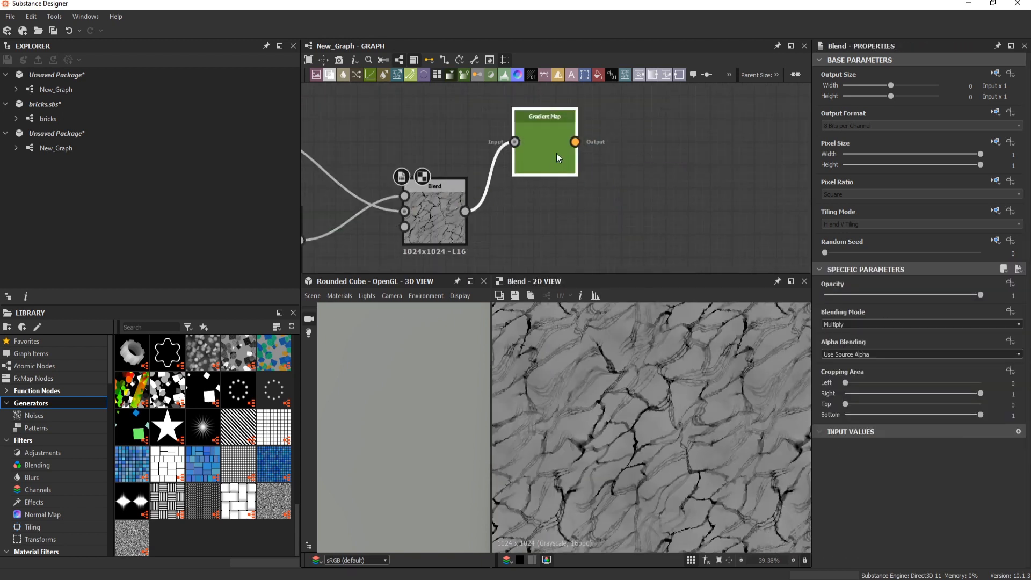
double_click(557, 154)
double_click(827, 369)
left_click_drag(170, 356, 183, 387)
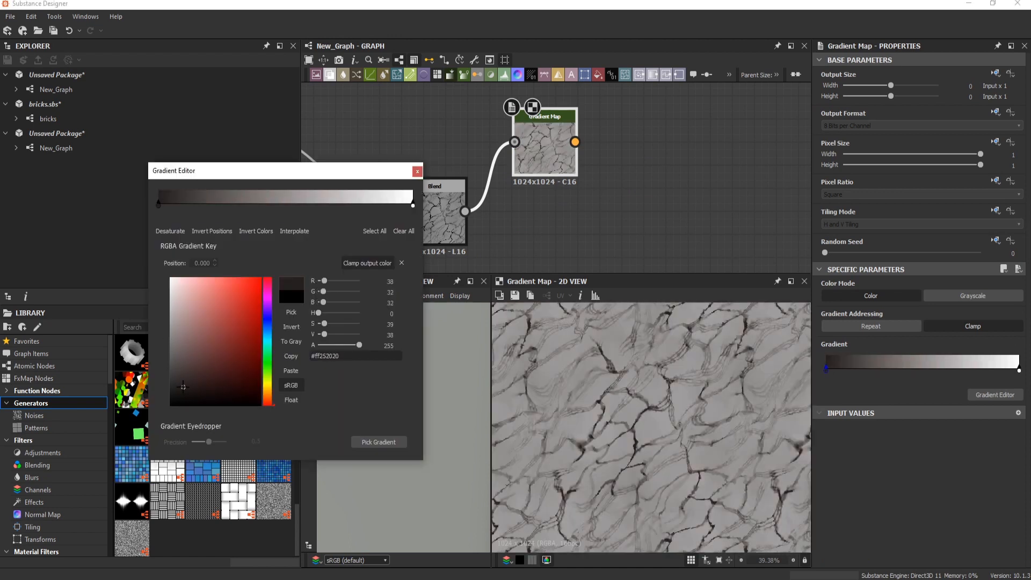
Add a blue-grey middle key, #ff676e70, to the gradient, shifted slightly toward the light end, and darken the end key.
left_click(281, 200)
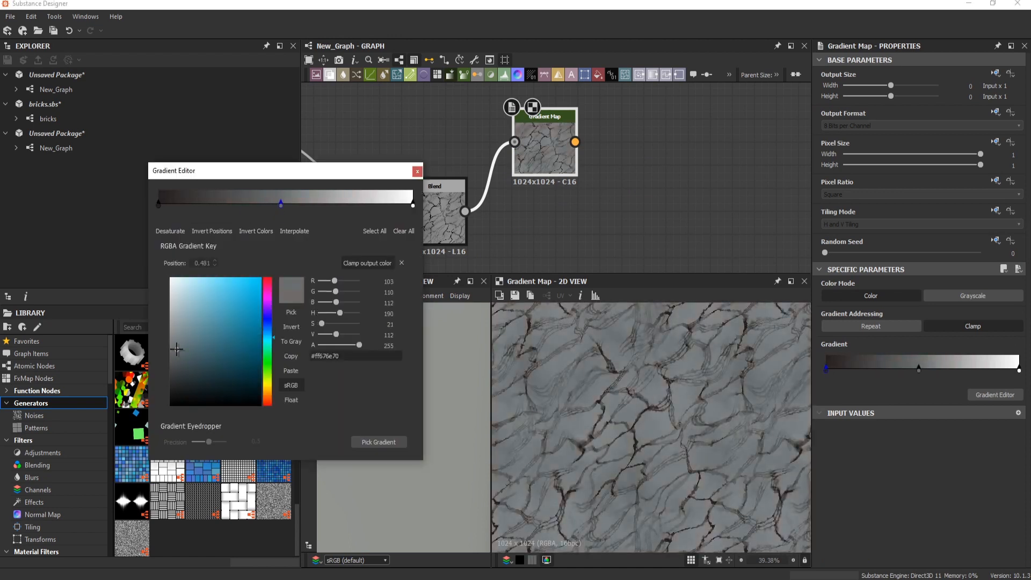
left_click_drag(410, 209, 480, 215)
left_click_drag(282, 210, 300, 212)
left_click(417, 171)
Lower the opacity of the Multiply Blend so the cracks become faint in the Gradient Map.
middle_click_drag(373, 243, 594, 207)
scroll(647, 200, "up", 3)
double_click(647, 200)
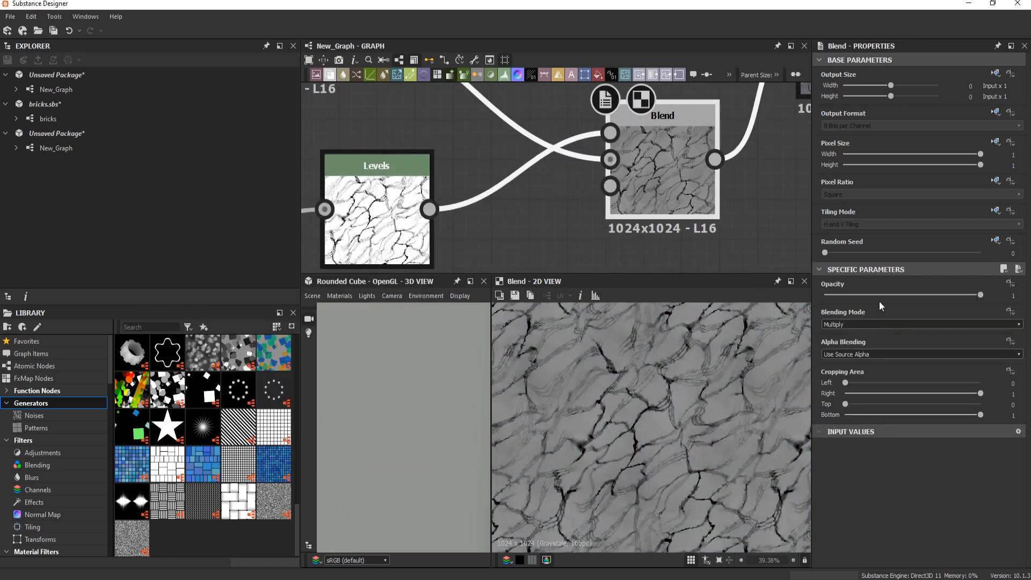
left_click(856, 295)
middle_click_drag(774, 134, 621, 210)
double_click(707, 150)
Connect the Gradient Map to the material's base colour output node.
scroll(699, 150, "down", 3)
middle_click_drag(698, 150, 625, 167)
scroll(444, 231, "down", 3)
middle_click_drag(525, 225, 514, 228)
scroll(616, 161, "up", 1)
middle_click_drag(617, 161, 407, 259)
left_click_drag(407, 259, 630, 115)
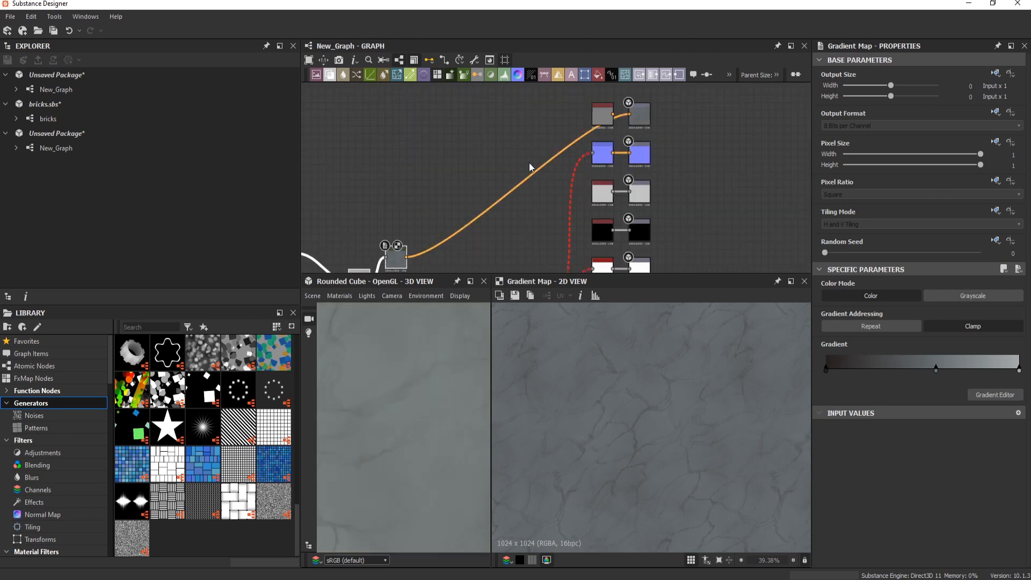
Set the Uniform Color feeding the Roughness output to 32 and switch the 3D preview mesh to Plane (hi-res).
middle_click_drag(530, 166, 563, 98)
scroll(415, 377, "down", 5)
mouse_move(627, 132)
middle_mouse_down()
mouse_move(626, 226)
mouse_move(641, 144)
middle_mouse_up()
scroll(637, 188, "up", 3)
double_click(635, 183)
double_click(643, 144)
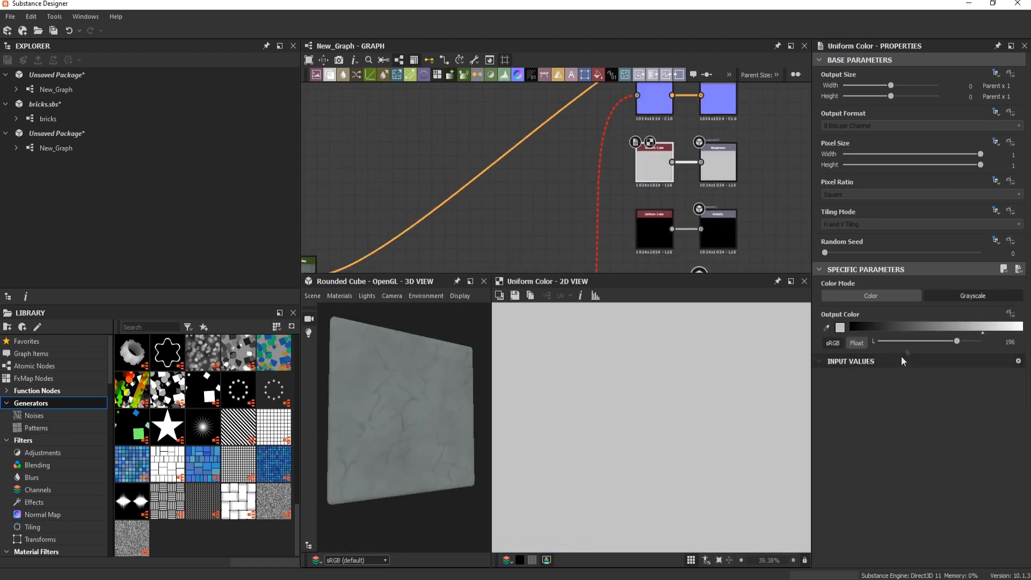
left_click(907, 341)
left_click(889, 342)
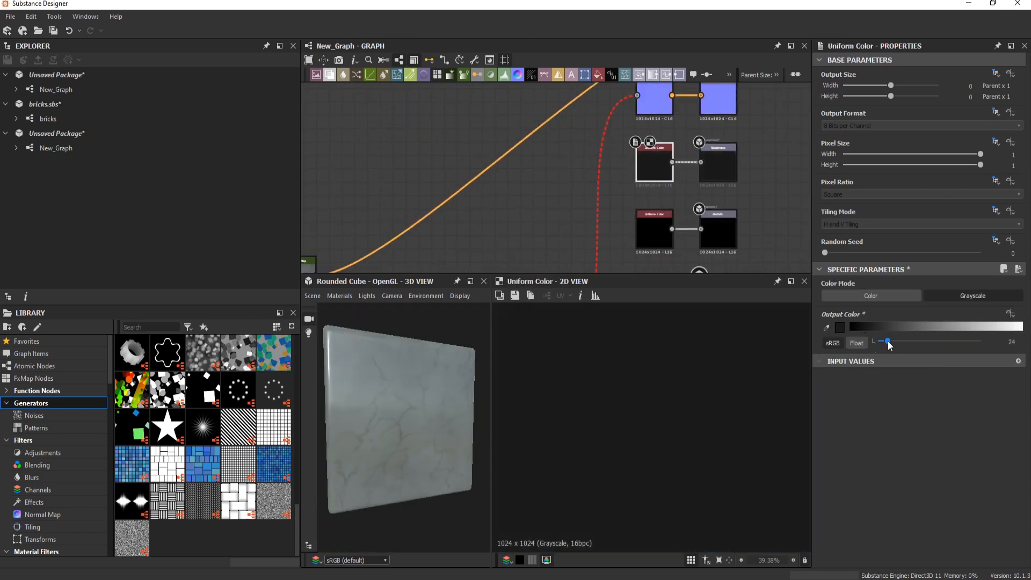
left_click(313, 296)
left_click(415, 415)
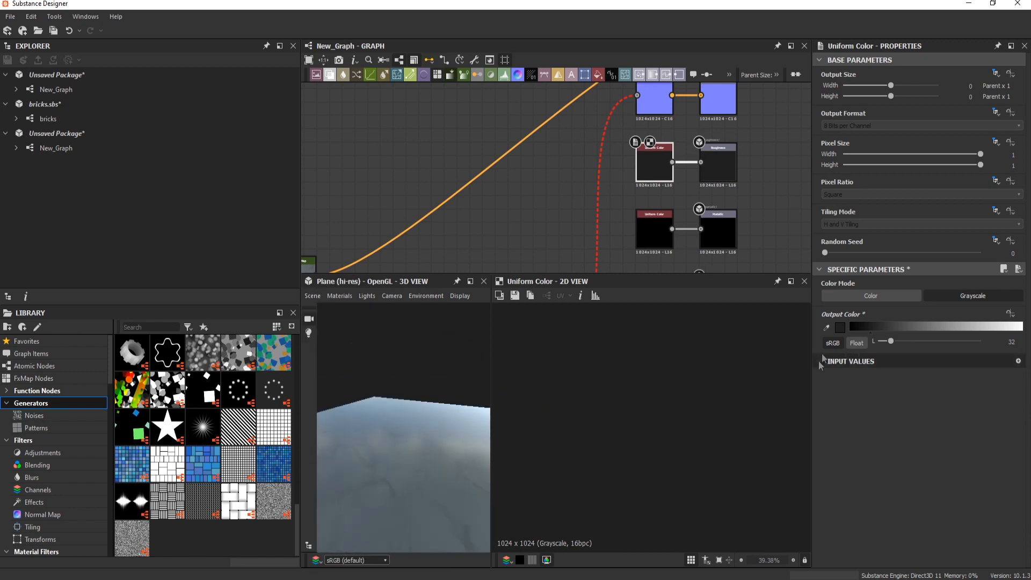
Add a Levels node fed by the Blend and lower its output white level to darken the image.
scroll(543, 181, "down", 5)
scroll(418, 242, "up", 3)
scroll(418, 237, "down", 3)
key("space")
type("l")
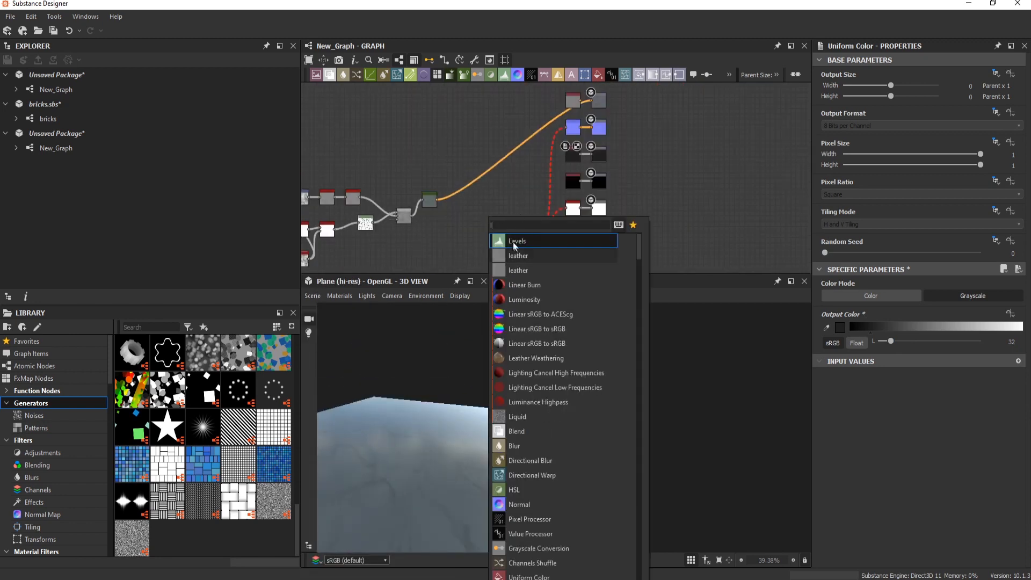
left_click(513, 242)
scroll(488, 225, "up", 3)
left_click_drag(471, 212, 353, 206)
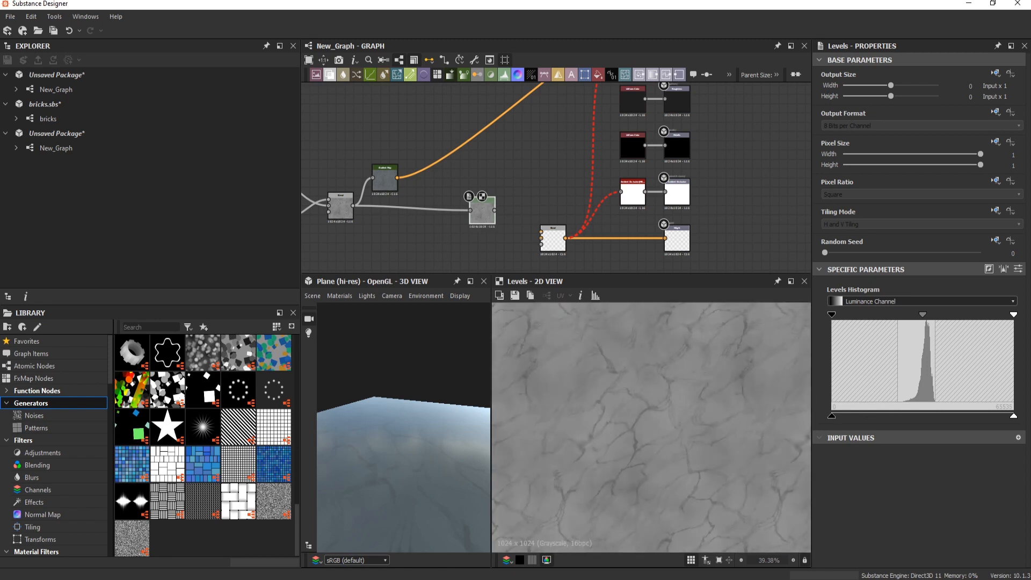
left_click_drag(1014, 416, 960, 417)
Connect the new Levels node to the Roughness output and inspect the plane's surface in the 3D view.
scroll(535, 271, "down", 3)
left_click_drag(533, 272, 557, 255)
left_click_drag(397, 415, 399, 497)
middle_click_drag(502, 256, 517, 218)
scroll(520, 211, "up", 5)
left_click(490, 90)
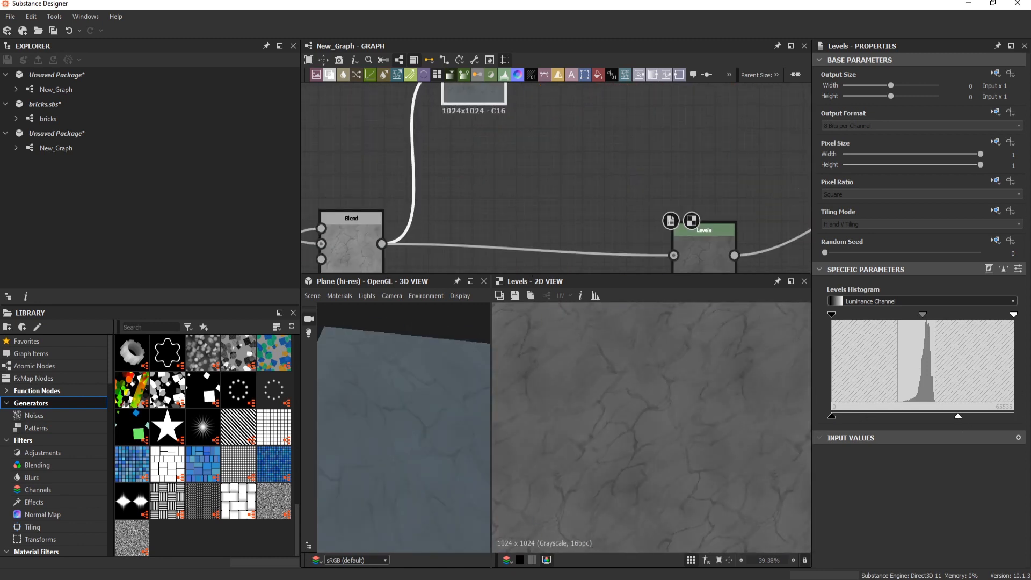
Move the Clouds 2 node above the row of Directional Warp nodes.
middle_click_drag(426, 184, 688, 138)
scroll(688, 138, "down", 5)
middle_click_drag(606, 203, 738, 185)
scroll(736, 184, "up", 2)
middle_click_drag(587, 152, 642, 113)
double_click(531, 171)
scroll(652, 123, "down", 4)
left_click_drag(668, 189, 539, 133)
scroll(537, 183, "up", 2)
Add a Histogram Scan node above the graph, feed it from Clouds 2, and set its position to 0.14.
left_click(579, 107)
key("space")
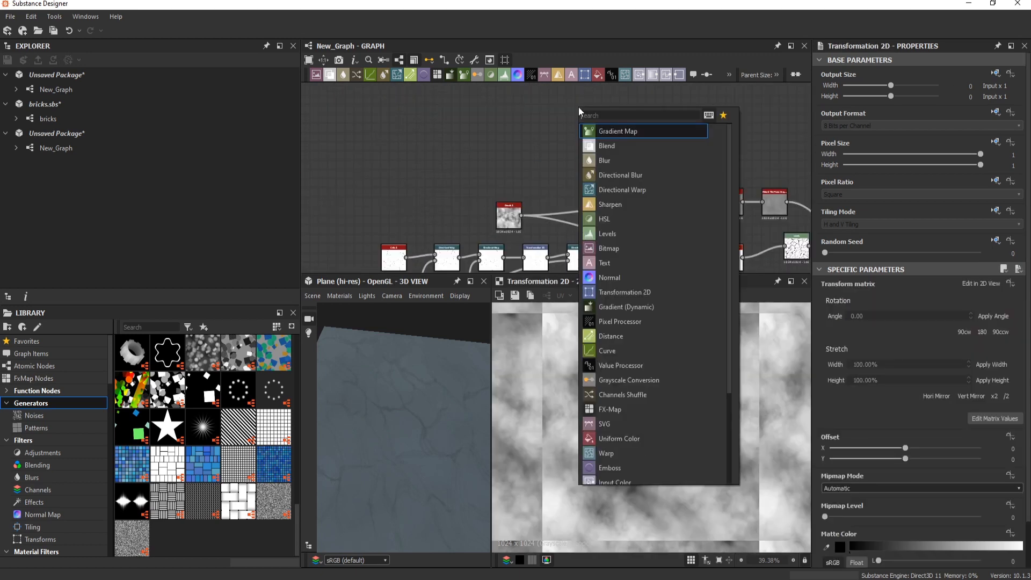
type("hi")
key("Down")
key("Down")
key("Down")
key("Return")
left_click_drag(521, 215, 567, 109)
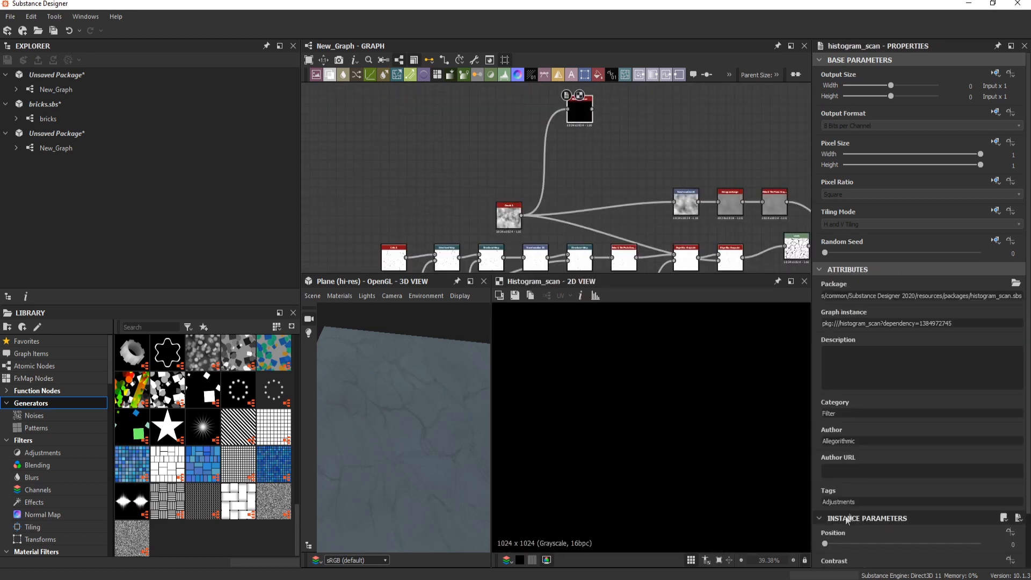
left_click_drag(855, 544, 847, 536)
Append a Slope Blur Grayscale to the Histogram Scan and use Clouds 2 as its slope input.
scroll(585, 109, "up", 3)
middle_click_drag(585, 108, 527, 148)
key("space")
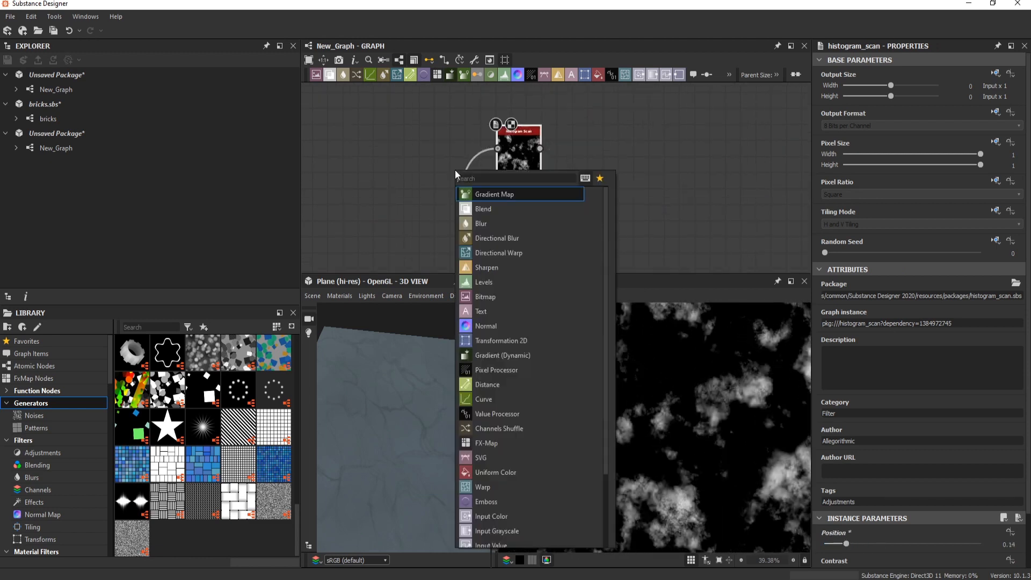
type("slo")
key("Return")
middle_click_drag(545, 207, 588, 152)
left_click_drag(617, 100, 461, 269)
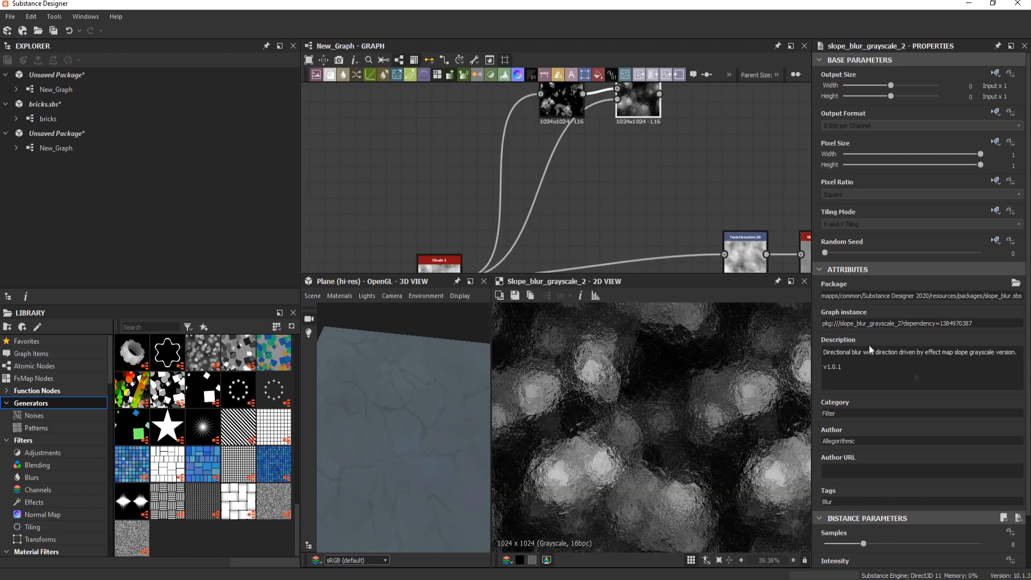
Set the new Slope Blur Grayscale to 32 samples and intensity 4.89.
left_click_drag(863, 544, 982, 543)
scroll(961, 511, "down", 2)
left_click_drag(923, 514, 873, 511)
middle_click_drag(653, 116, 381, 145)
scroll(381, 145, "down", 3)
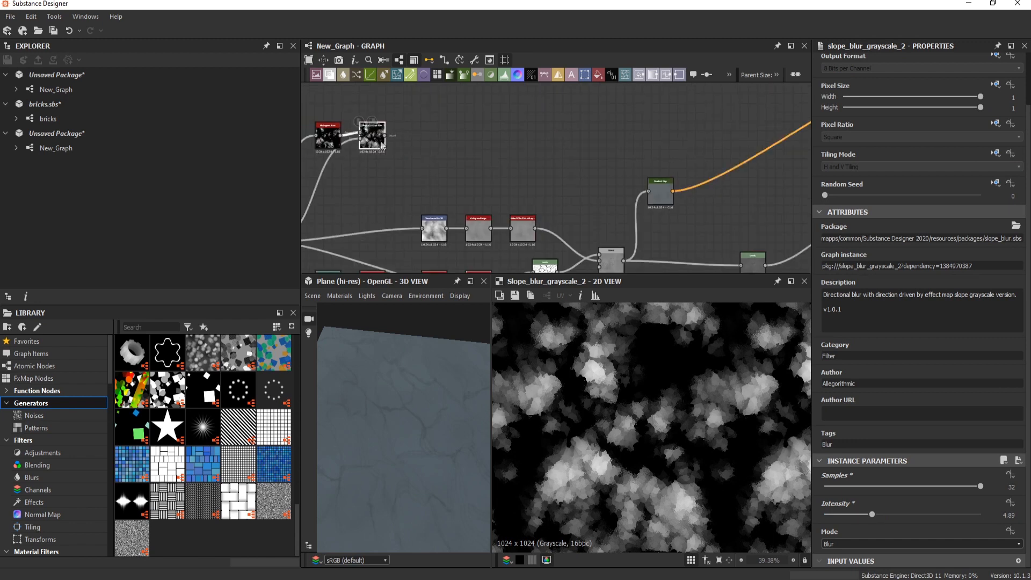
key("space")
type("gr")
left_click(505, 206)
key("ctrl+z")
key("space")
key("Escape")
Append a Gradient Map to the cloud Slope Blur Grayscale and open its gradient for editing.
double_click(372, 139)
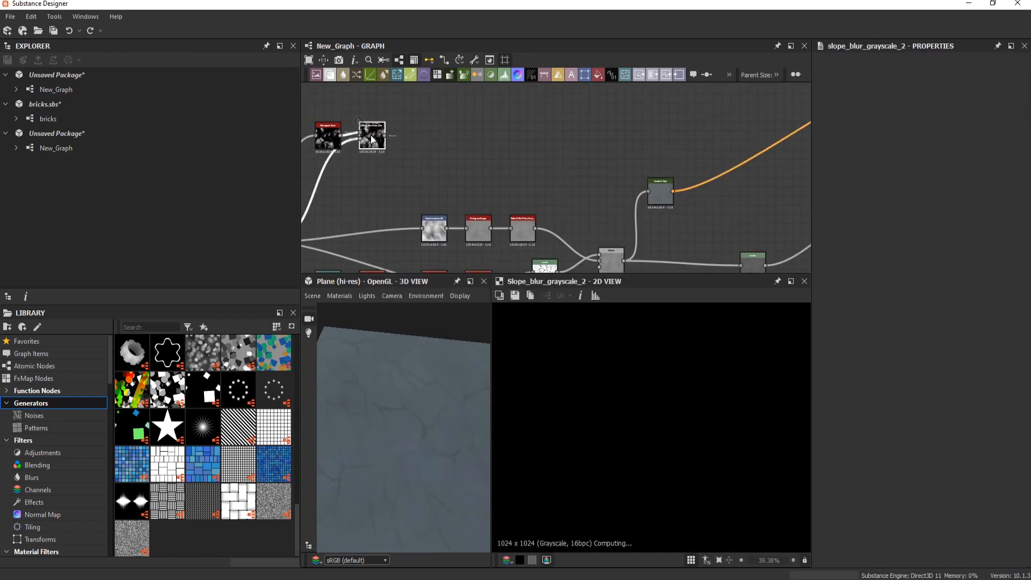
left_click(463, 74)
double_click(417, 138)
double_click(827, 370)
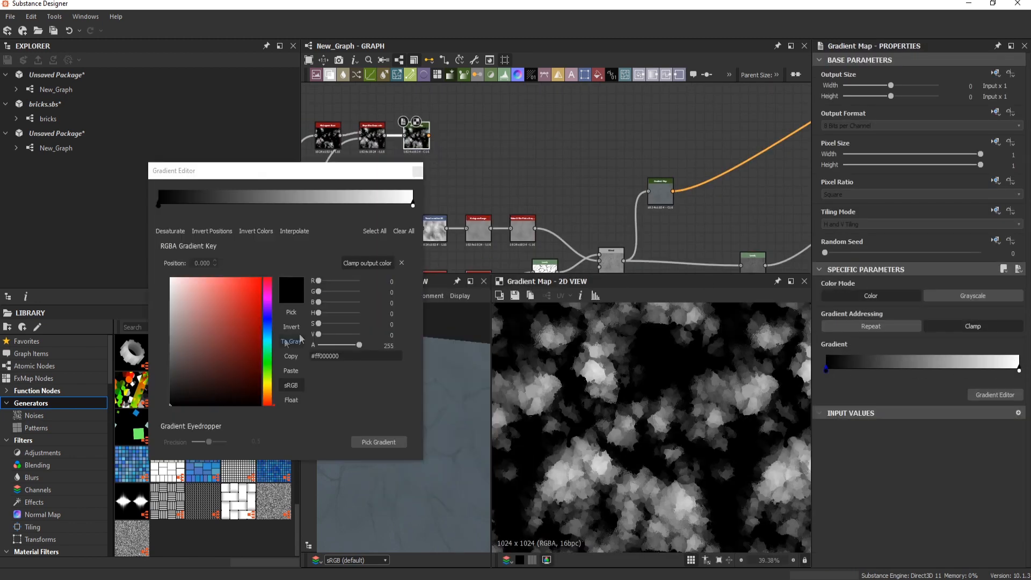
Make the cloud gradient's dark key white with zero alpha so the gradient runs from transparent to opaque white.
left_click_drag(359, 346, 316, 346)
left_click_drag(198, 297, 168, 275)
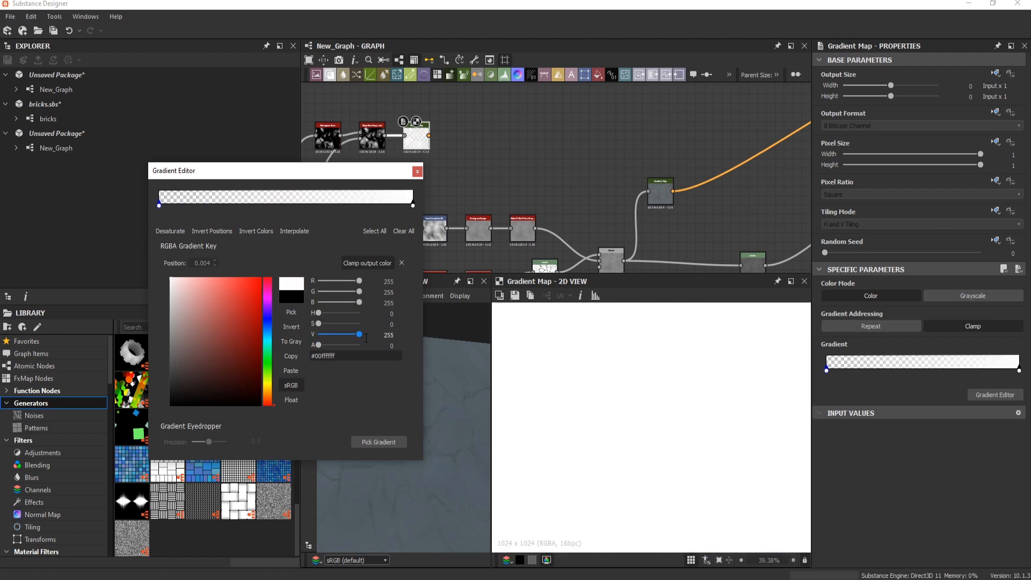
left_click(160, 205)
left_click(413, 206)
left_click(417, 171)
Insert a Blend after the colour Gradient Map and connect the white cloud Gradient Map as its foreground.
left_click(686, 191)
key("space")
key("Return")
middle_click_drag(761, 171, 681, 184)
left_click_drag(720, 134, 540, 157)
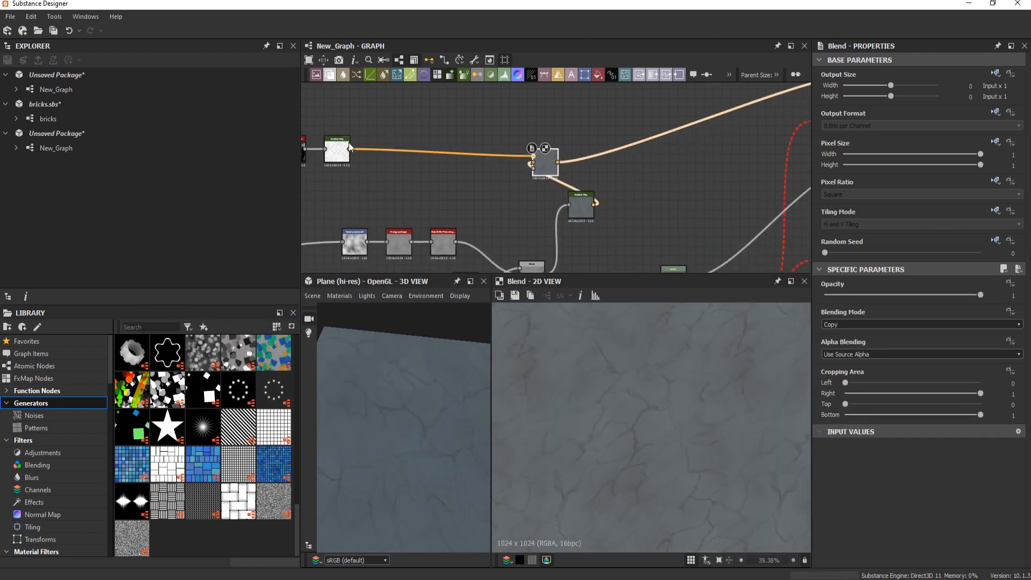
left_click_drag(349, 142, 350, 146)
left_click_drag(552, 160, 599, 156)
Set the cloud Blend to Add (Linear Dodge) mode with an opacity of 0.08.
scroll(859, 325, "down", 1)
left_click(842, 296)
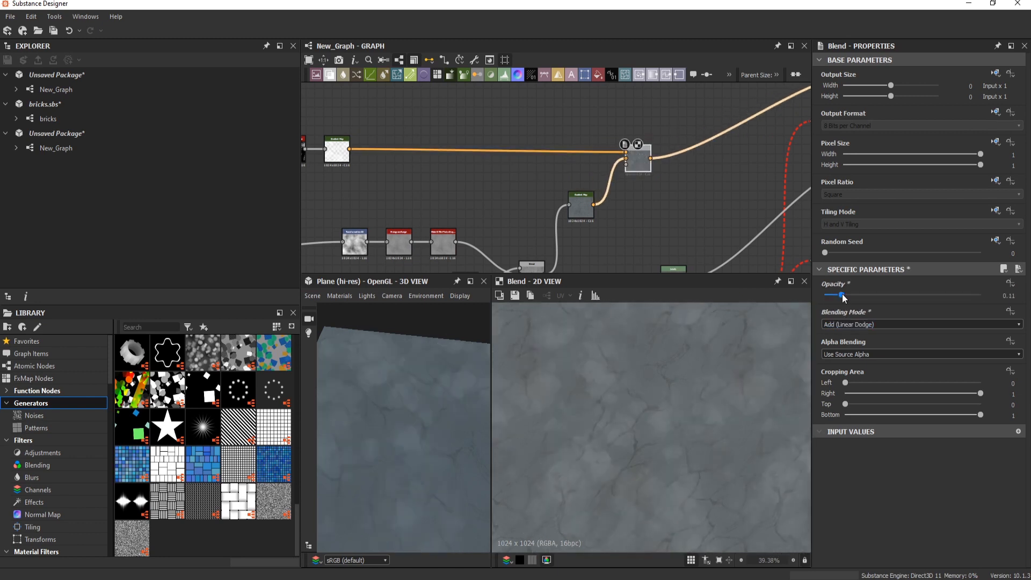
left_click_drag(469, 411, 584, 409)
middle_click_drag(456, 188, 665, 169)
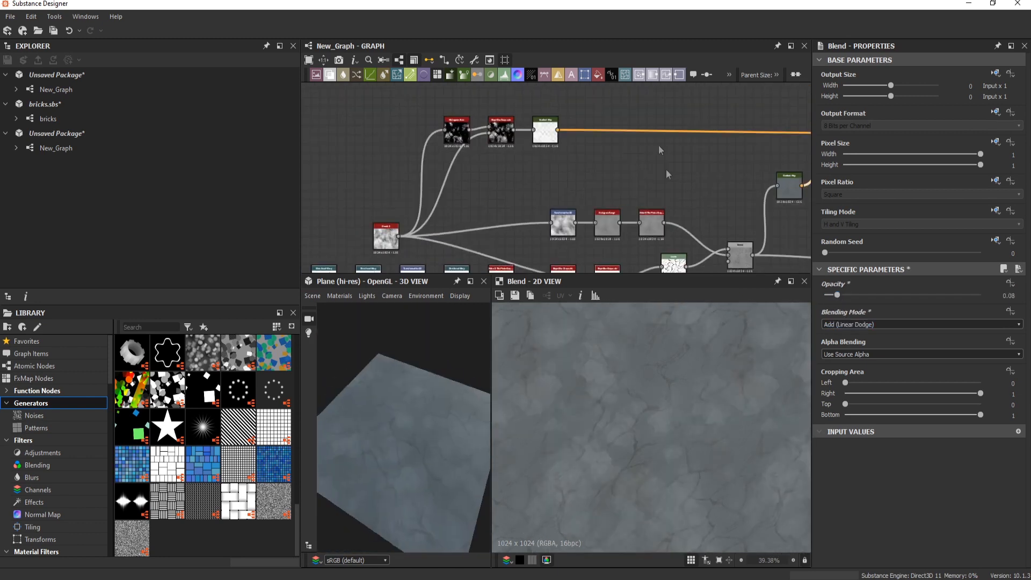
key("space")
type("wa")
left_click(673, 195)
key("ctrl+z")
Insert a Directional Warp between the white cloud Gradient Map and the Blend.
key("space")
type("wa")
left_click(690, 227)
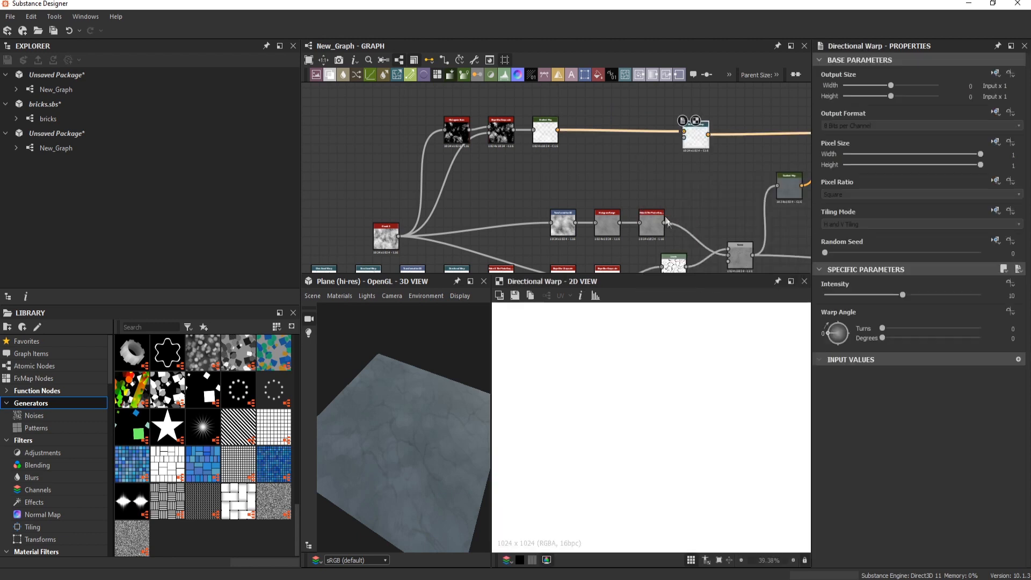
Drive the new Directional Warp with the crack Levels output, using intensity 20 and a 45-degree warp angle.
scroll(675, 258, "up", 2)
middle_click_drag(635, 236, 627, 242)
scroll(632, 244, "down", 2)
double_click(633, 244)
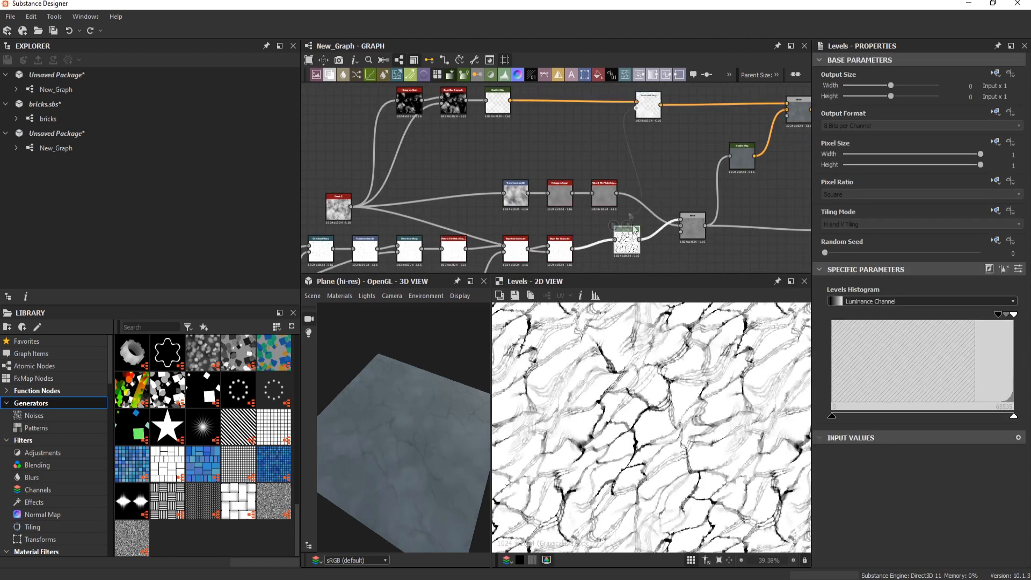
double_click(648, 107)
scroll(625, 152, "up", 1)
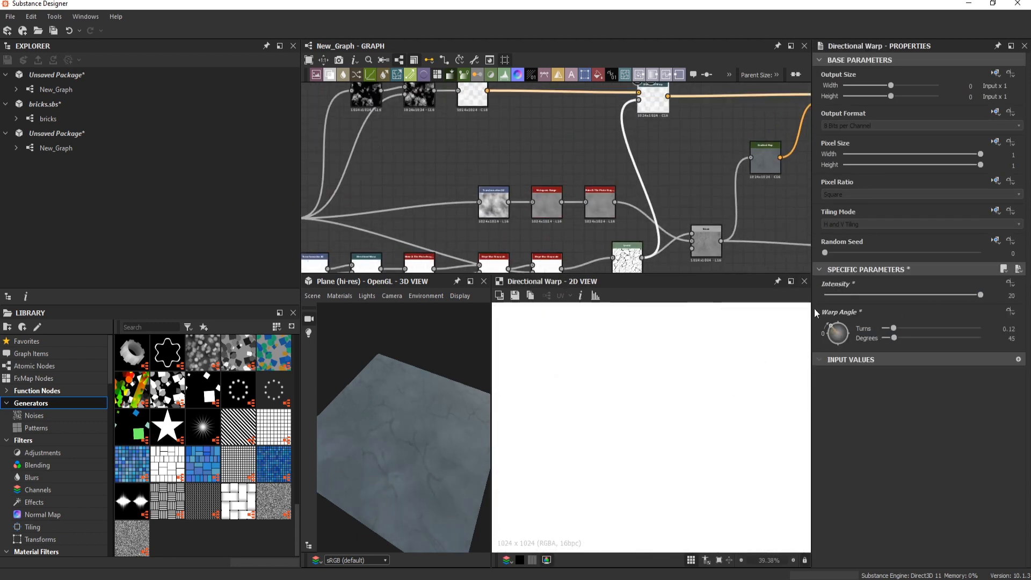
Examine the cloud Blend's output and how the surface looks on the 3D plane.
scroll(401, 430, "up", 5)
left_click_drag(325, 451, 403, 371)
middle_click_drag(752, 156, 486, 242)
scroll(537, 215, "up", 3)
double_click(577, 188)
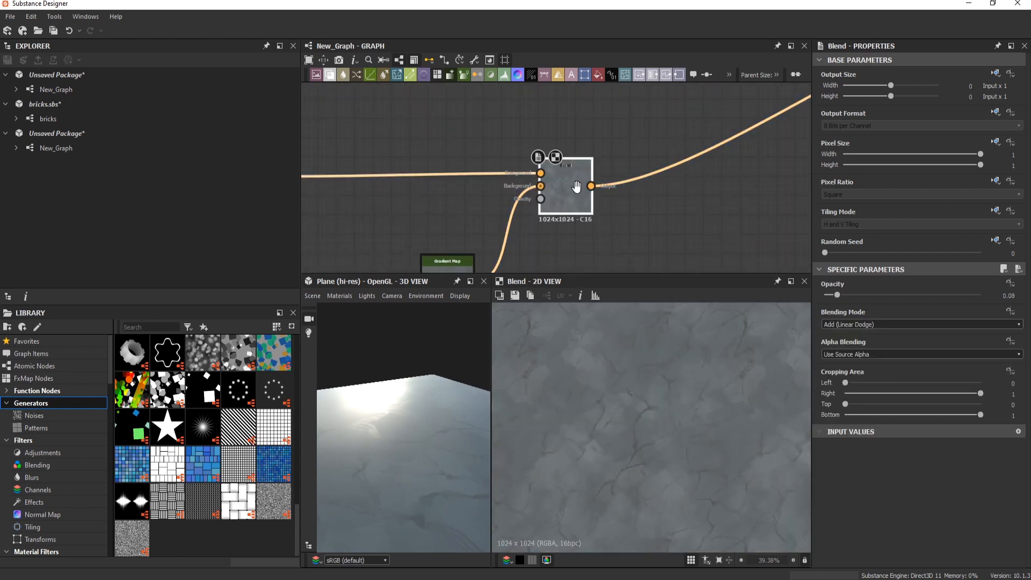
scroll(577, 187, "down", 4)
mouse_move(577, 187)
middle_mouse_down()
mouse_move(586, 122)
mouse_move(592, 194)
middle_mouse_up()
scroll(592, 194, "up", 3)
Duplicate the crack node chain, from Cells 3 through the last Slope Blur Grayscale, below the original.
scroll(592, 193, "down", 7)
middle_click_drag(467, 252, 600, 152)
scroll(532, 219, "up", 2)
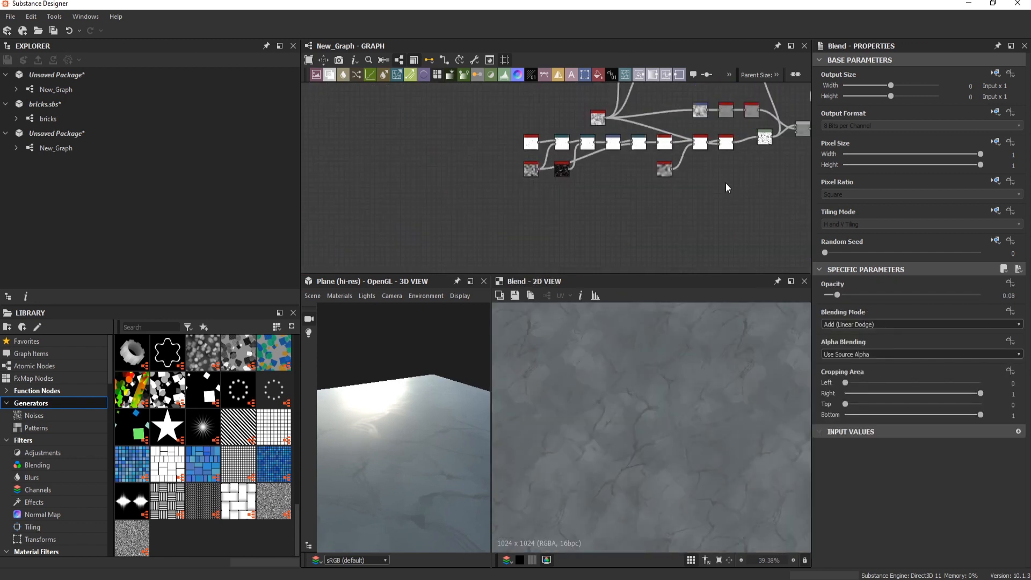
double_click(459, 163)
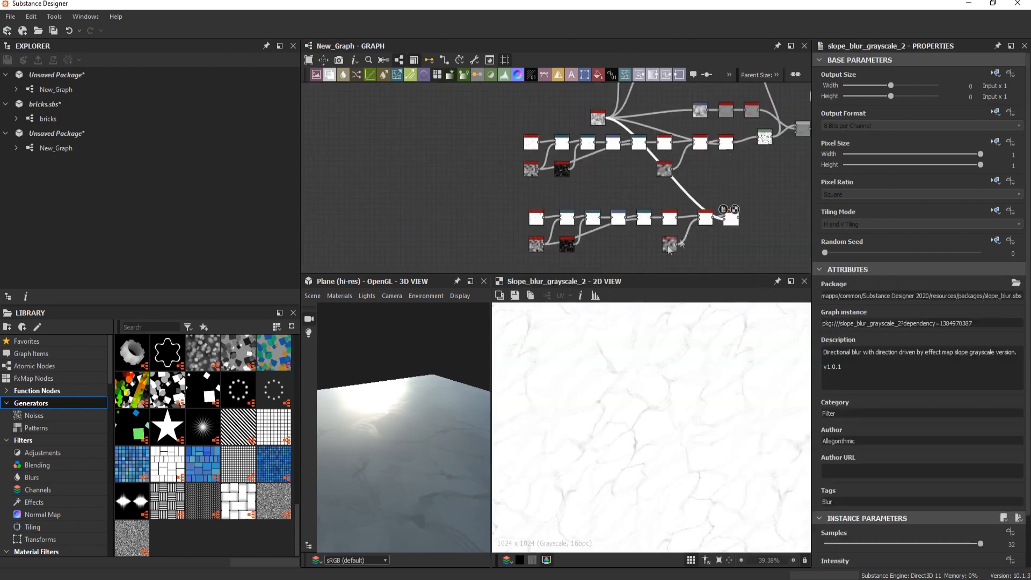
Set the duplicated Cells 3 node's scale to 5.
scroll(482, 151, "up", 3)
scroll(1007, 441, "down", 2)
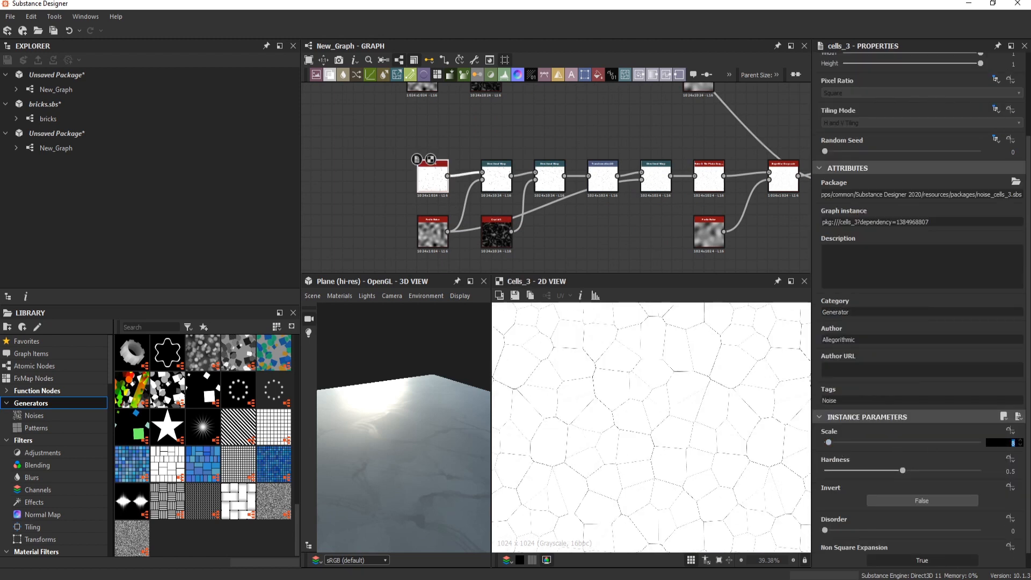
type("5")
key("Return")
Set the warp angle of the first Directional Warp in the duplicated chain to 135 degrees.
double_click(784, 176)
middle_click_drag(784, 176, 806, 146)
double_click(525, 193)
scroll(497, 153, "up", 2)
double_click(497, 143)
left_click_drag(841, 330, 572, 133)
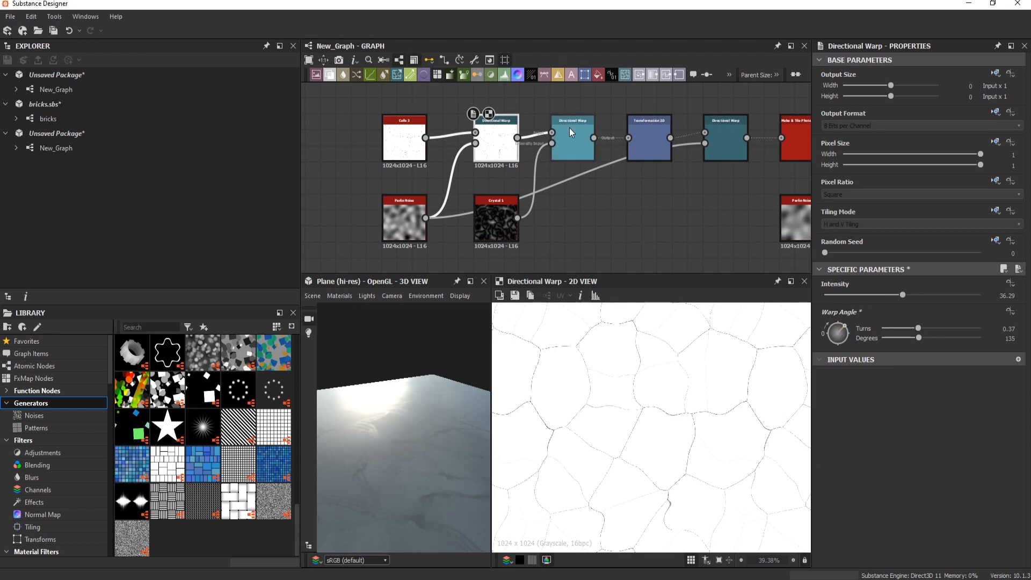
Set the warp angle of the last Directional Warp in the duplicated chain to -180 degrees.
double_click(726, 141)
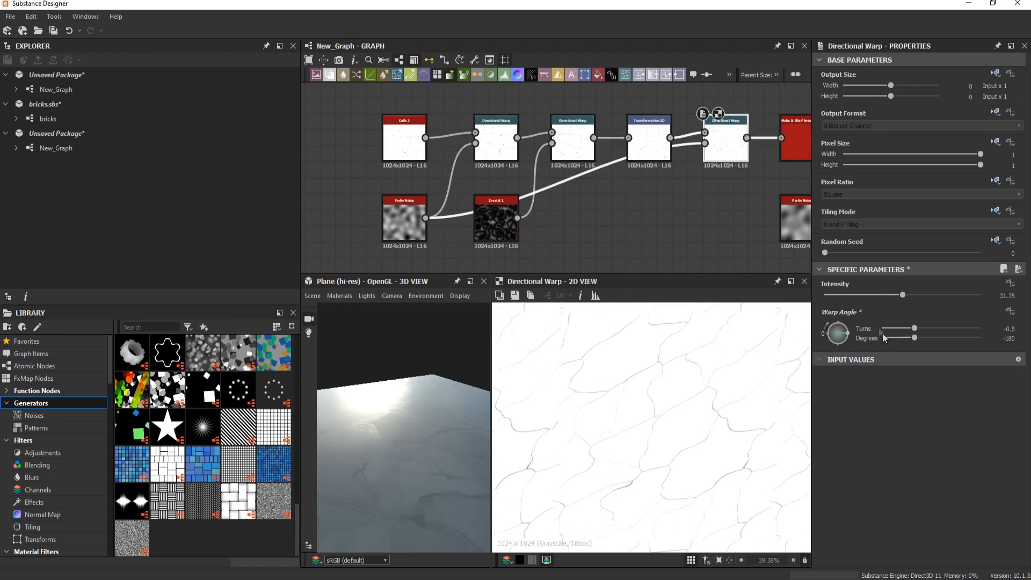
middle_click_drag(773, 177, 464, 218)
double_click(678, 180)
Append a Gradient Map to the last Slope Blur Grayscale of the duplicated chain.
scroll(712, 206, "down", 3)
middle_click_drag(712, 206, 578, 248)
right_click(558, 240)
left_click(602, 247)
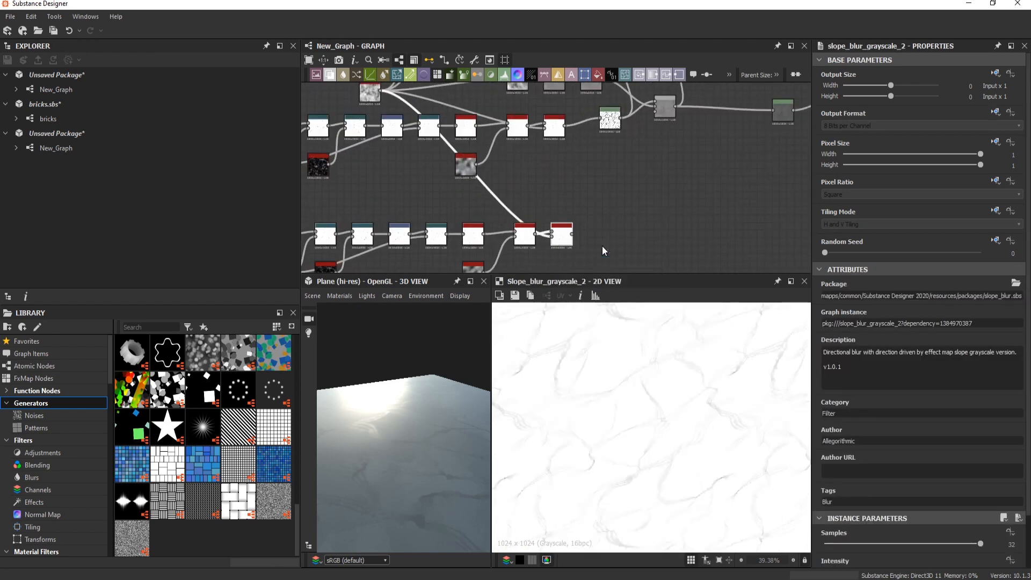
double_click(602, 240)
Invert the new Gradient Map's colours and turn its black end into transparent white.
left_click(995, 394)
left_click(256, 233)
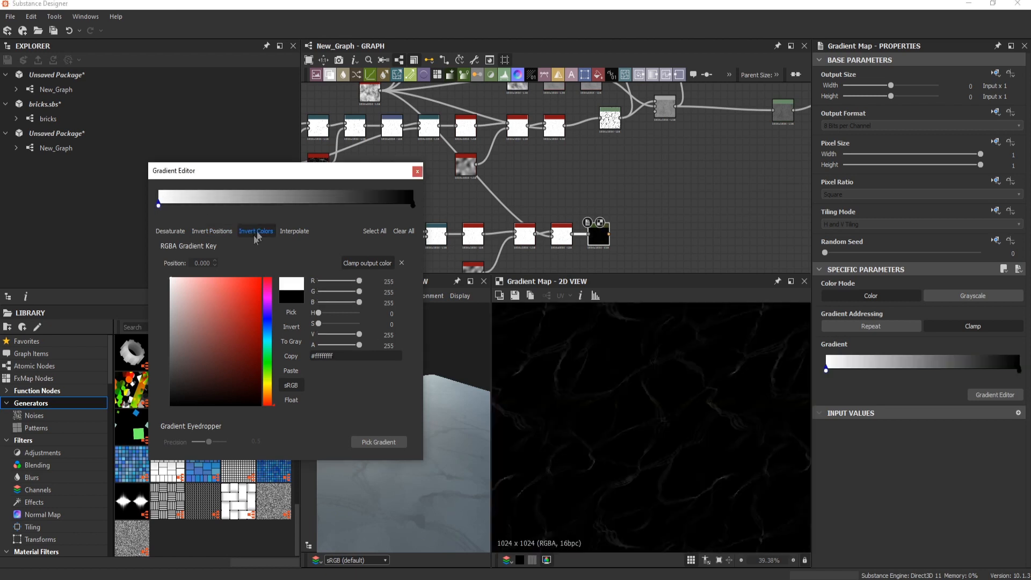
left_click(414, 206)
left_click(361, 334)
left_click(418, 171)
Insert another Blend after the cloud Blend and connect the vein Gradient Map as its foreground.
middle_click_drag(623, 194, 462, 237)
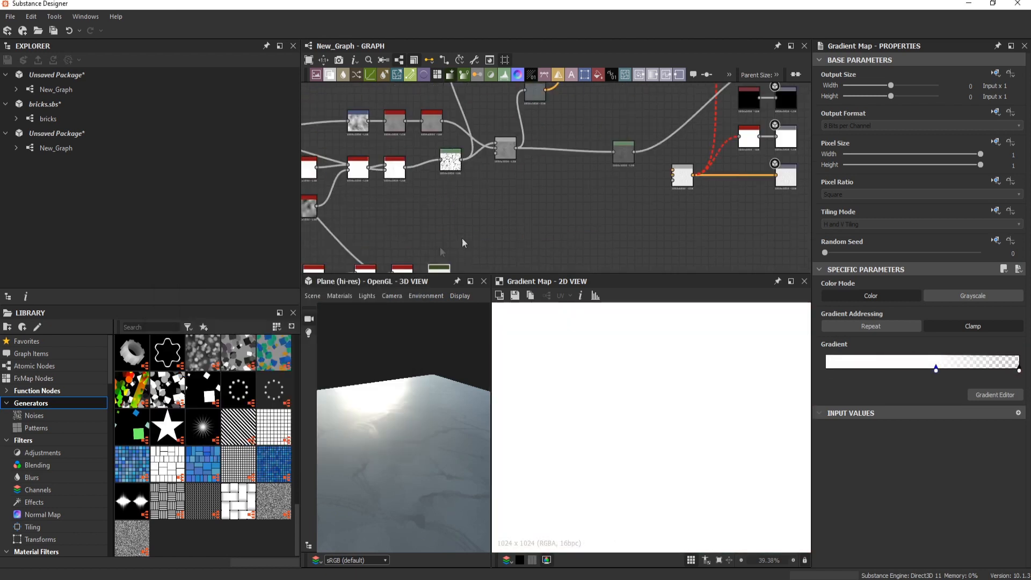
middle_click_drag(597, 97, 527, 199)
scroll(549, 155, "up", 1)
left_click(549, 154)
key("space")
key("Return")
middle_click_drag(463, 266, 561, 85)
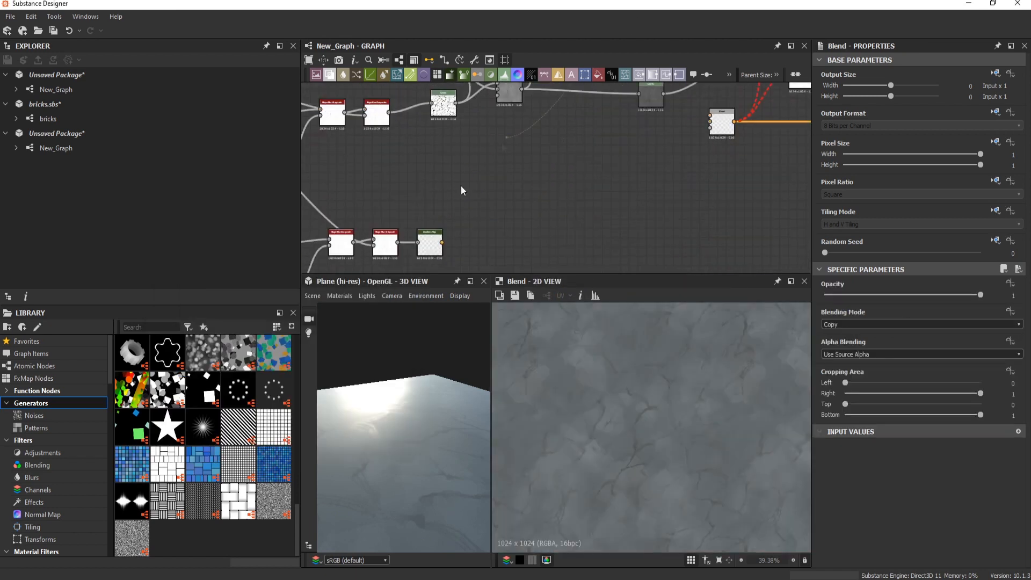
Move the vein Gradient Map's opaque and transparent keys closer together near the transparent end.
left_click_drag(462, 389, 396, 469)
scroll(395, 469, "down", 2)
scroll(396, 467, "up", 3)
middle_click_drag(424, 249, 544, 139)
scroll(544, 139, "up", 5)
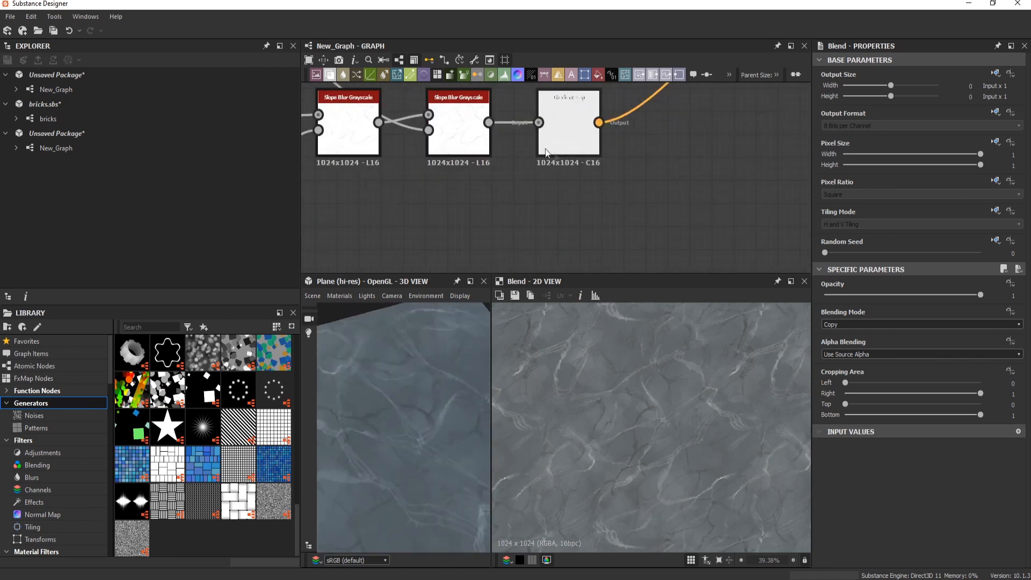
double_click(561, 137)
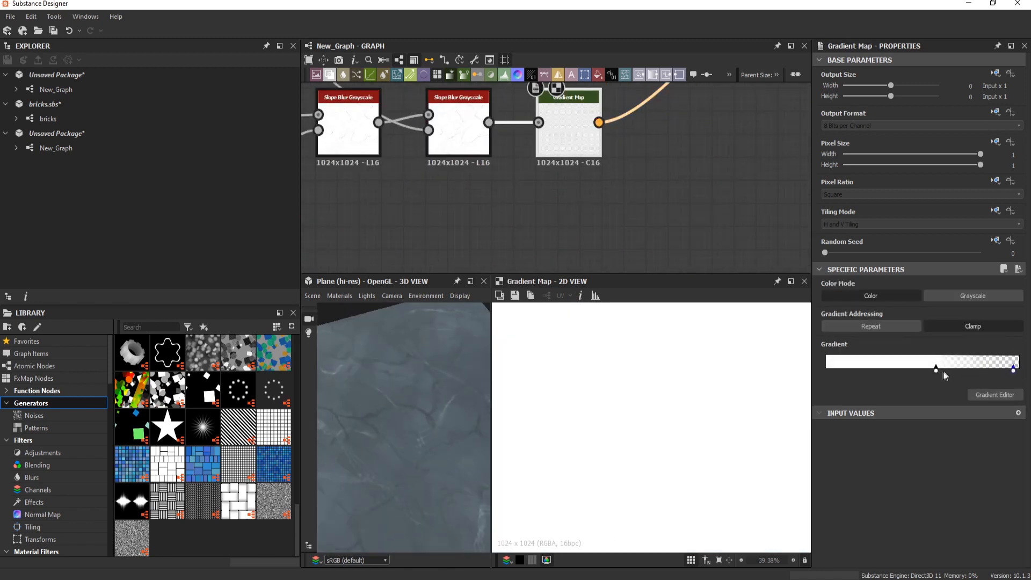
left_click_drag(976, 372, 971, 372)
scroll(447, 362, "down", 3)
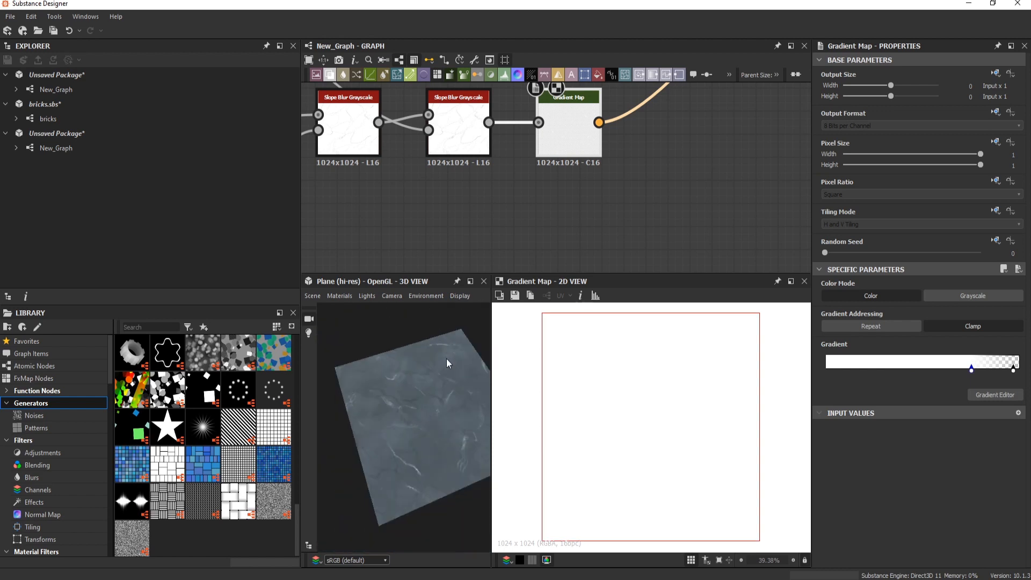
left_click_drag(446, 362, 444, 442)
Set the intensity of the first Slope Blur Grayscale in the duplicated chain to 2.36.
scroll(444, 442, "up", 2)
middle_click_drag(392, 201, 799, 197)
scroll(676, 221, "up", 1)
middle_click_drag(391, 136, 474, 221)
double_click(588, 195)
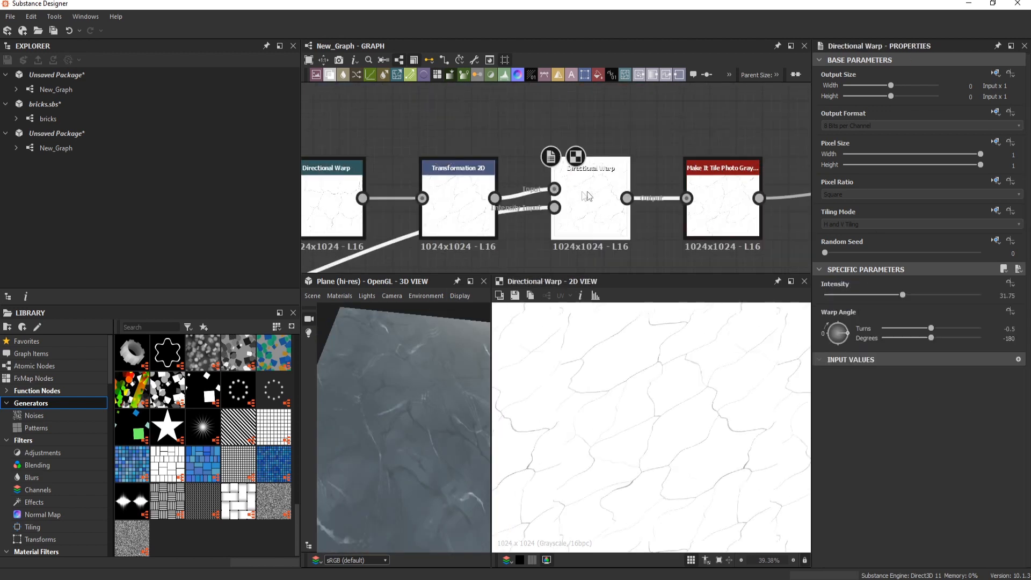
double_click(723, 201)
middle_click_drag(722, 201, 513, 202)
double_click(684, 203)
middle_click_drag(684, 203, 634, 144)
scroll(869, 486, "down", 2)
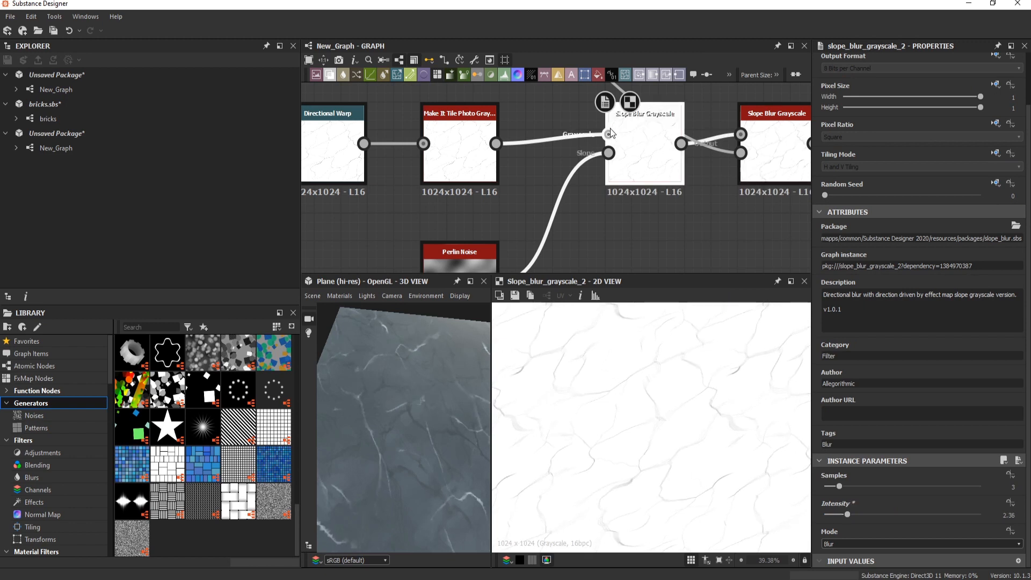
Add a Sharpen node with intensity 3 after the vein Gradient Map.
middle_click_drag(752, 156, 364, 214)
double_click(518, 205)
key("space")
type("sharp")
key("Return")
scroll(408, 414, "up", 4)
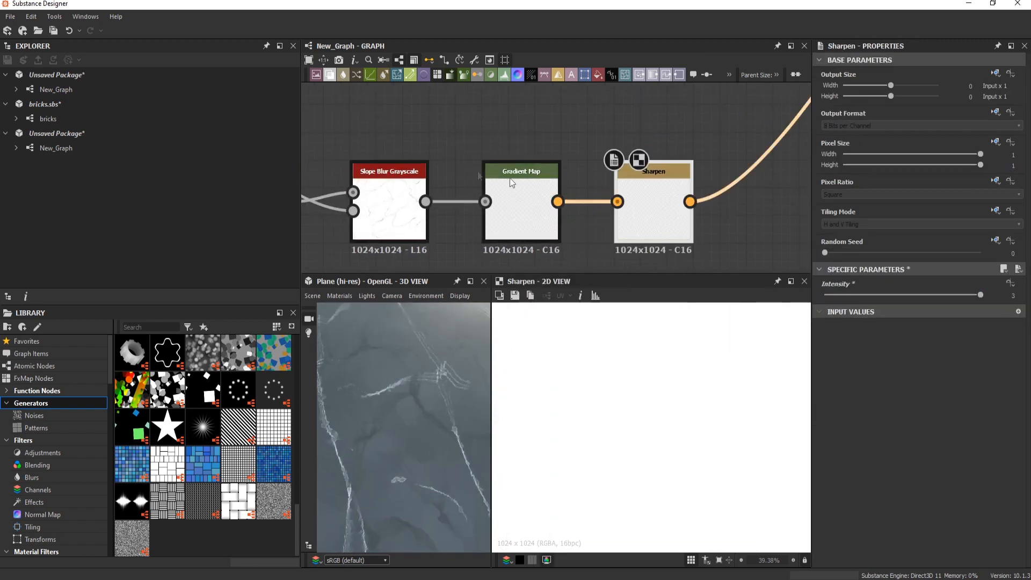
Lower the intensity of the second Slope Blur Grayscale in the duplicated chain to 0.
middle_click_drag(510, 183, 698, 157)
scroll(584, 181, "up", 2)
double_click(584, 182)
scroll(854, 483, "down", 2)
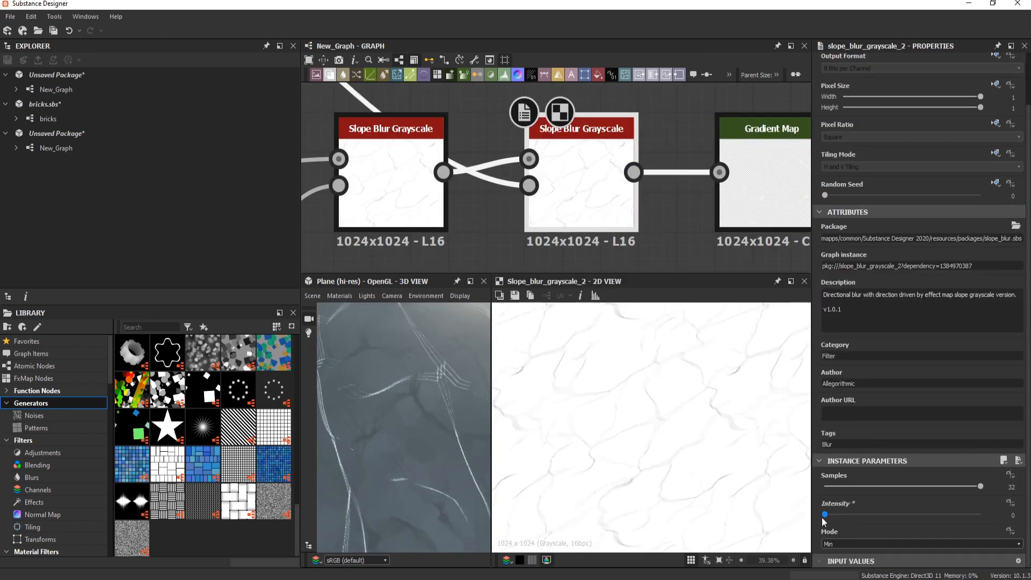
scroll(377, 429, "down", 2)
Set the vein Blend to Add (Linear Dodge) mode with an opacity of 0.2.
scroll(538, 236, "down", 5)
middle_click_drag(714, 123, 430, 269)
double_click(640, 88)
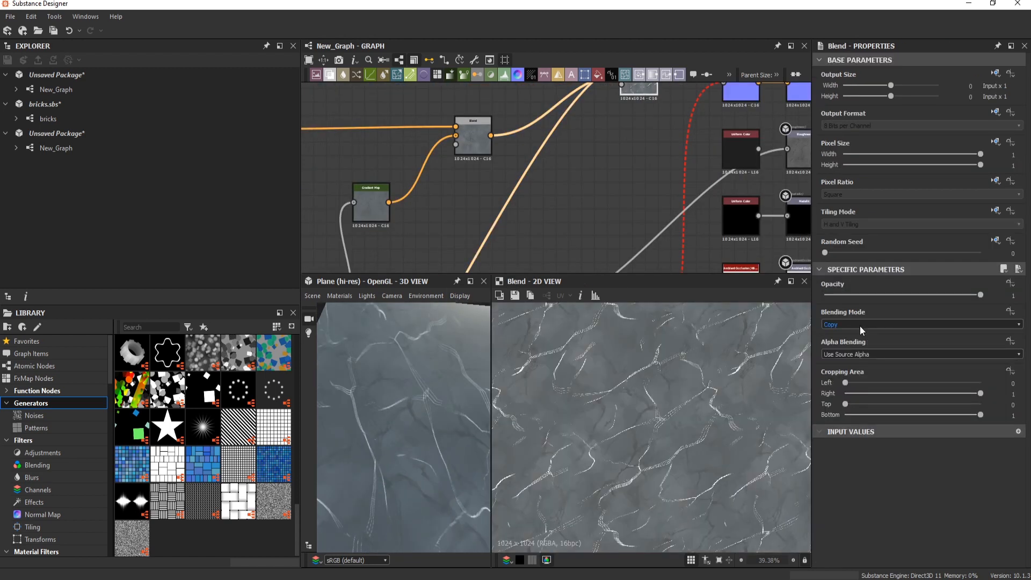
left_click_drag(841, 295, 847, 295)
Connect the cloud Slope Blur Grayscale output as the vein Blend's opacity mask.
scroll(380, 179, "down", 4)
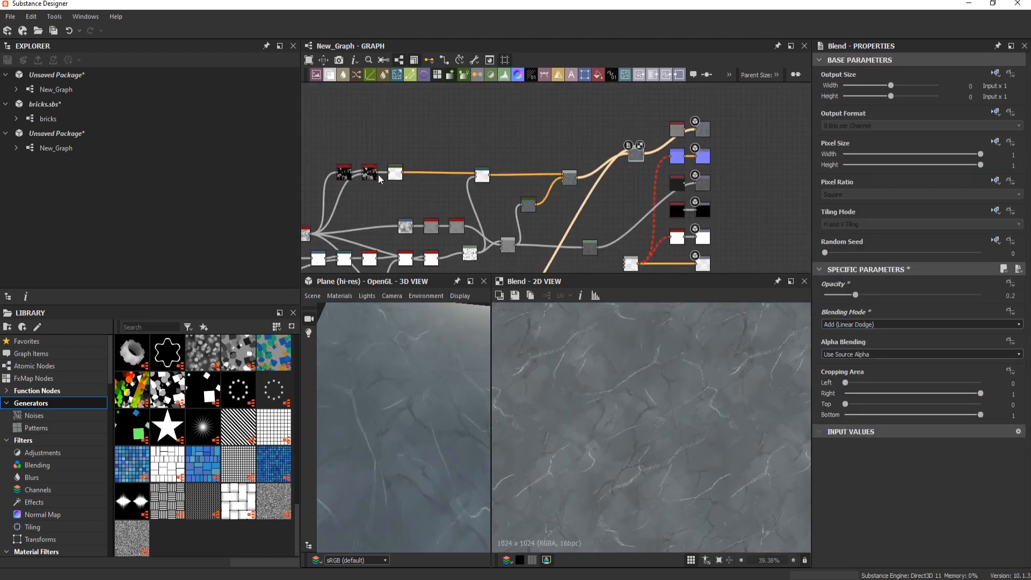
scroll(383, 176, "up", 3)
middle_click_drag(815, 150, 704, 183)
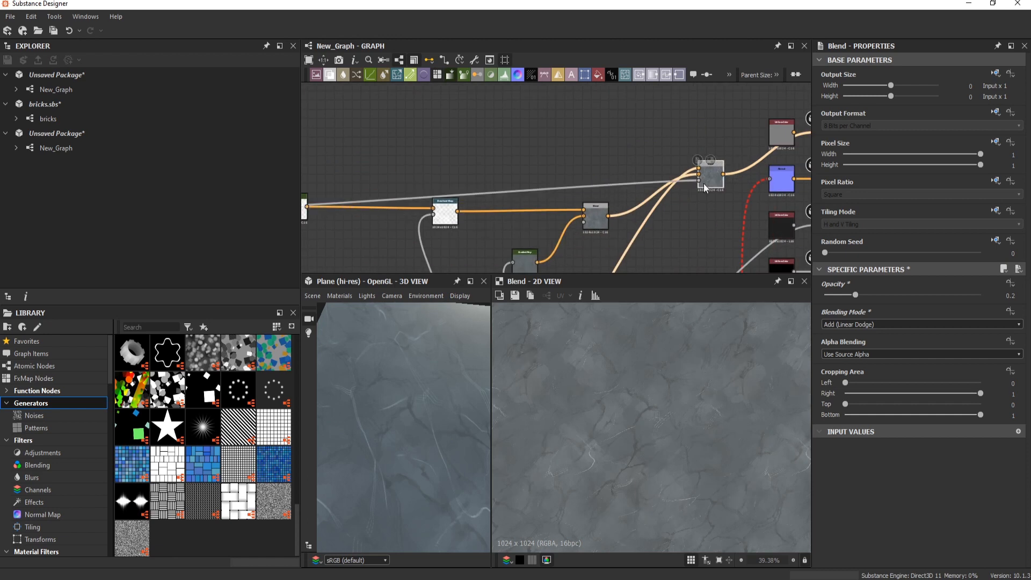
Mask the vein Blend with a copy of the Histogram Scan instead, setting the copy's position to 0.31.
left_click(461, 197)
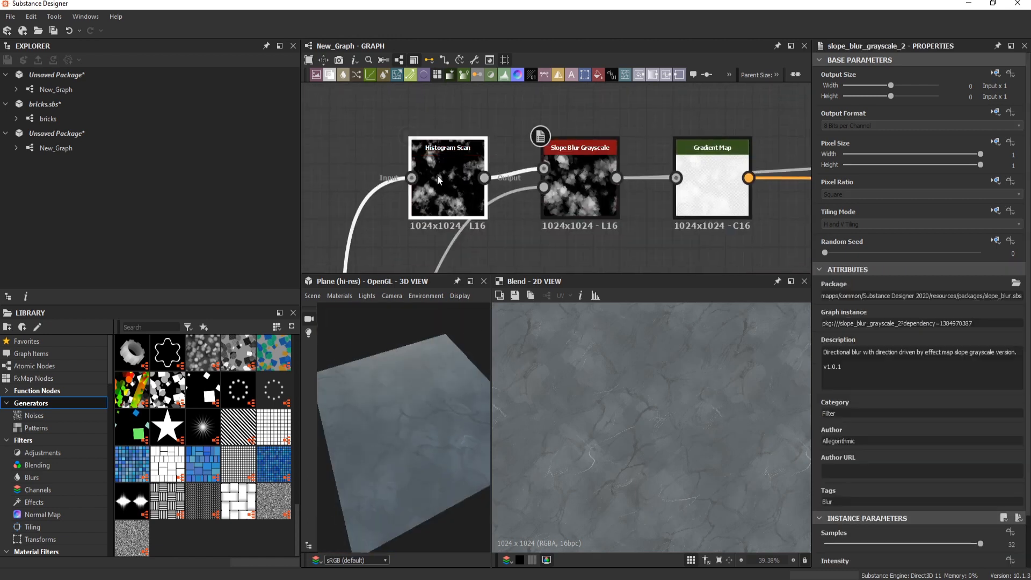
scroll(440, 162, "down", 5)
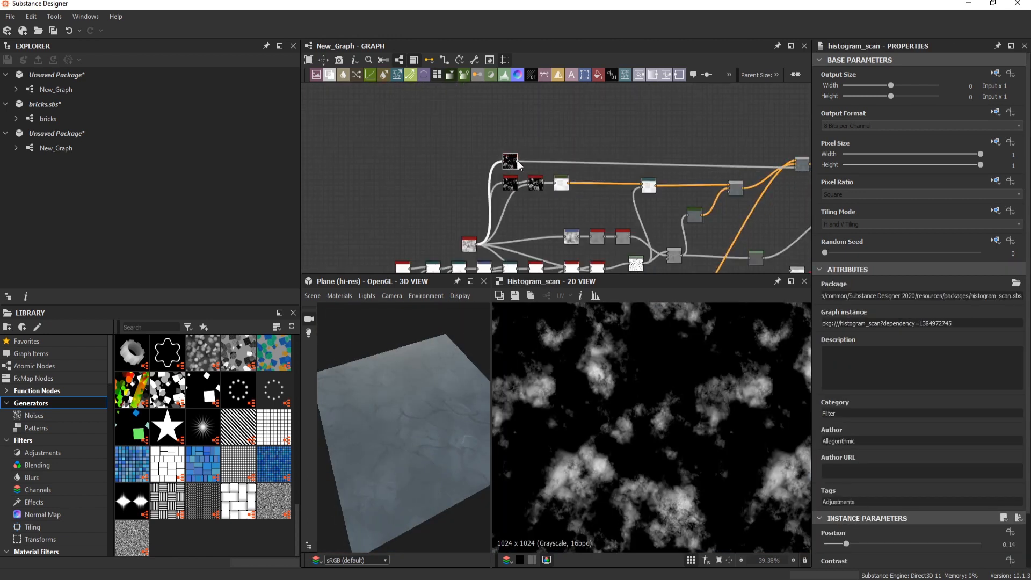
left_click_drag(846, 544, 872, 544)
middle_click_drag(604, 234, 536, 162)
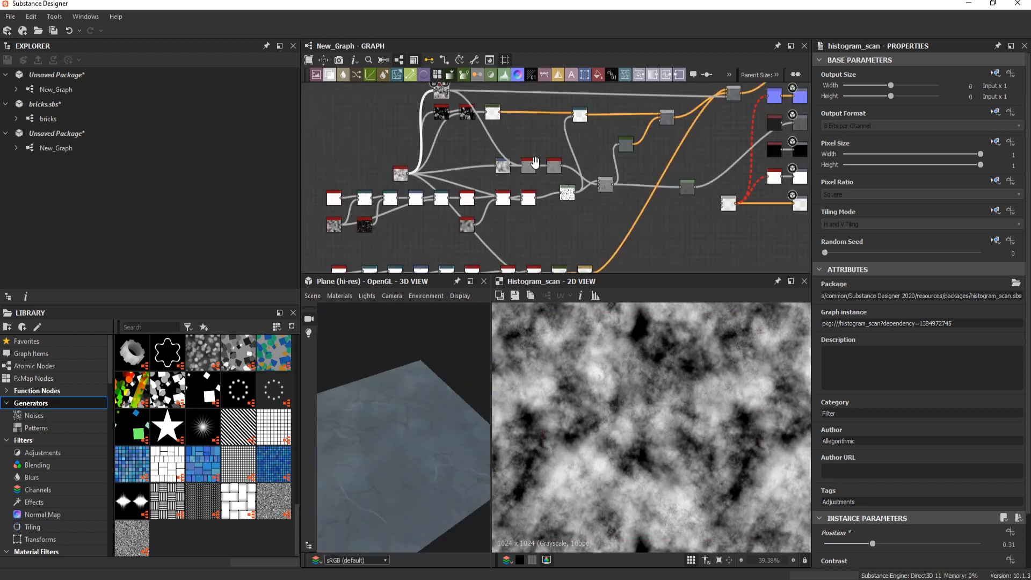
Move the output nodes farther away from the rest of the graph and preview the final vein Blend.
scroll(535, 162, "down", 5)
scroll(591, 177, "up", 2)
left_click_drag(656, 111, 583, 234)
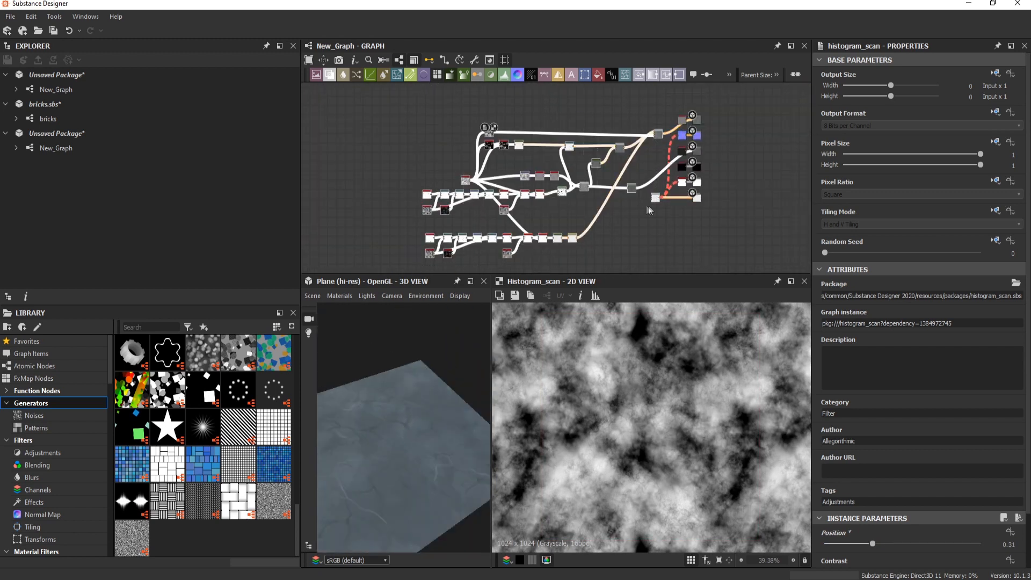
scroll(491, 126, "up", 8)
double_click(493, 122)
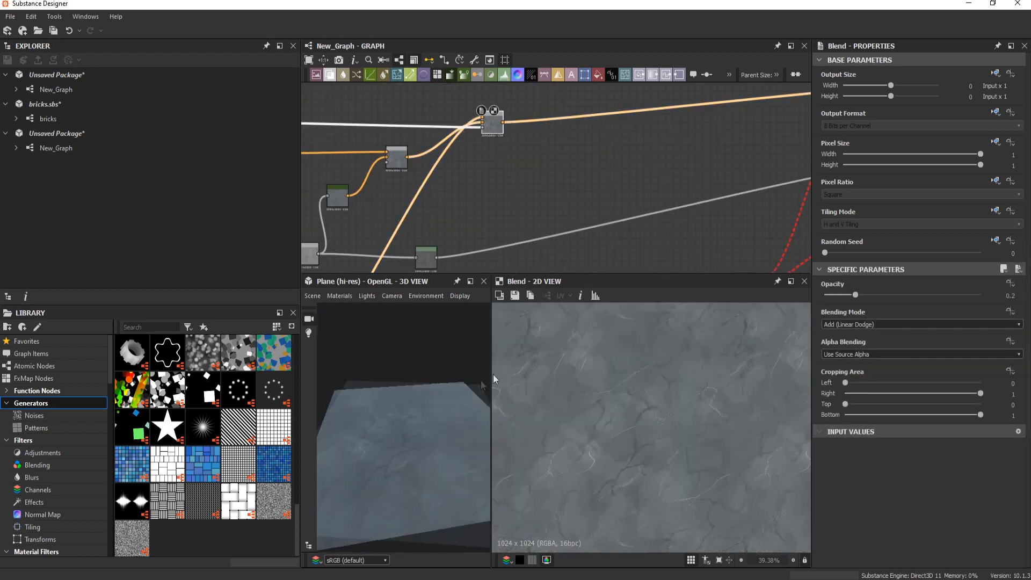
scroll(500, 376, "up", 1)
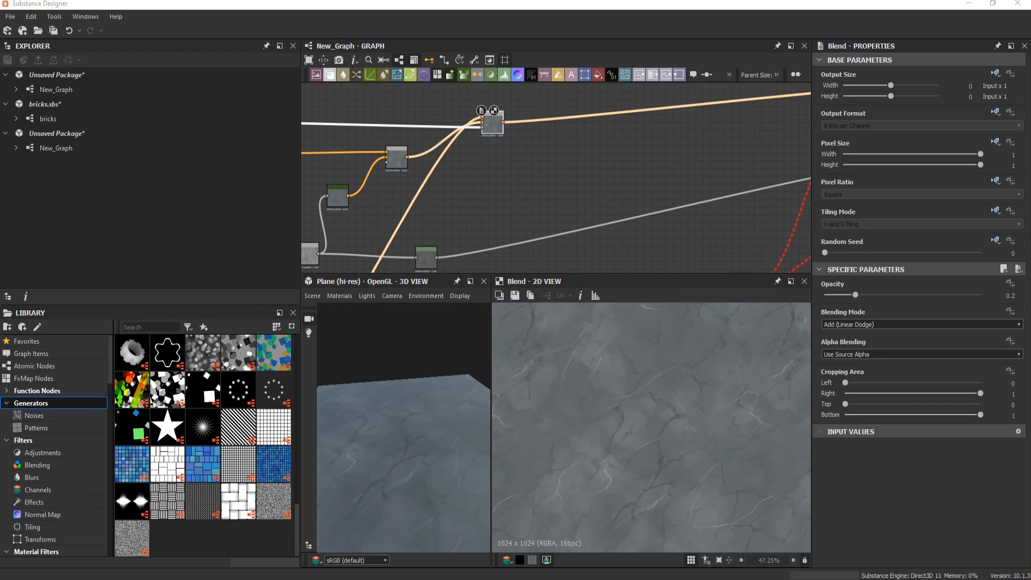
Add an HSL node after the final vein Blend with hue 0.47, saturation 0.57 and lightness 0.51.
scroll(475, 143, "up", 2)
key("space")
type("hsl")
key("Return")
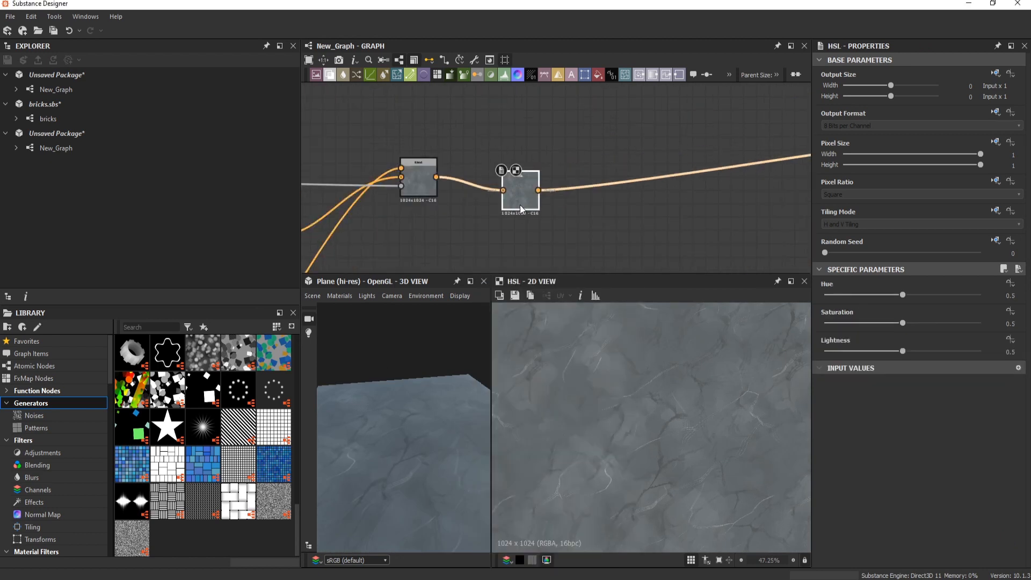
left_click_drag(899, 296, 898, 295)
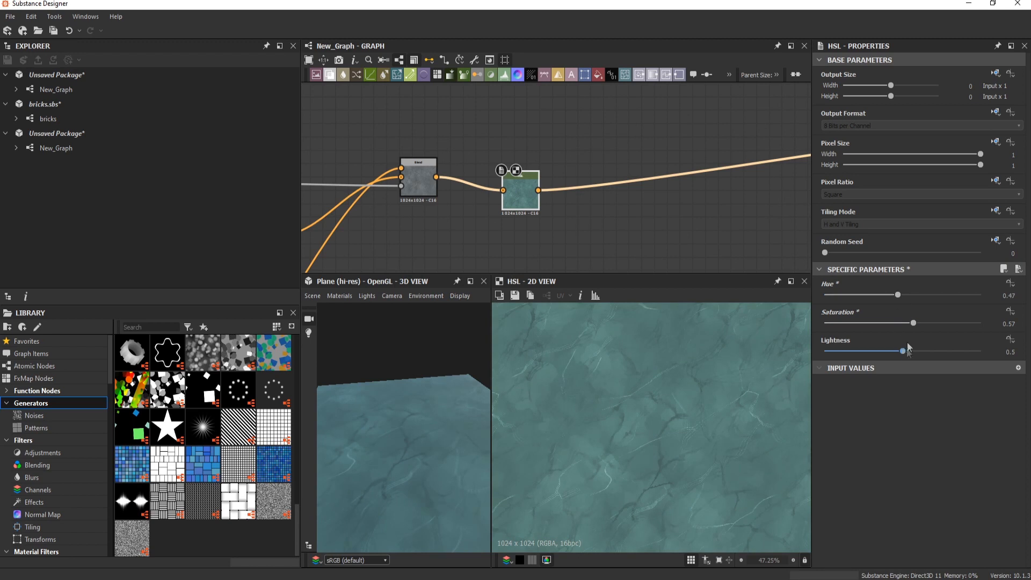
left_click(904, 351)
scroll(633, 431, "down", 1)
left_click_drag(525, 193, 499, 174)
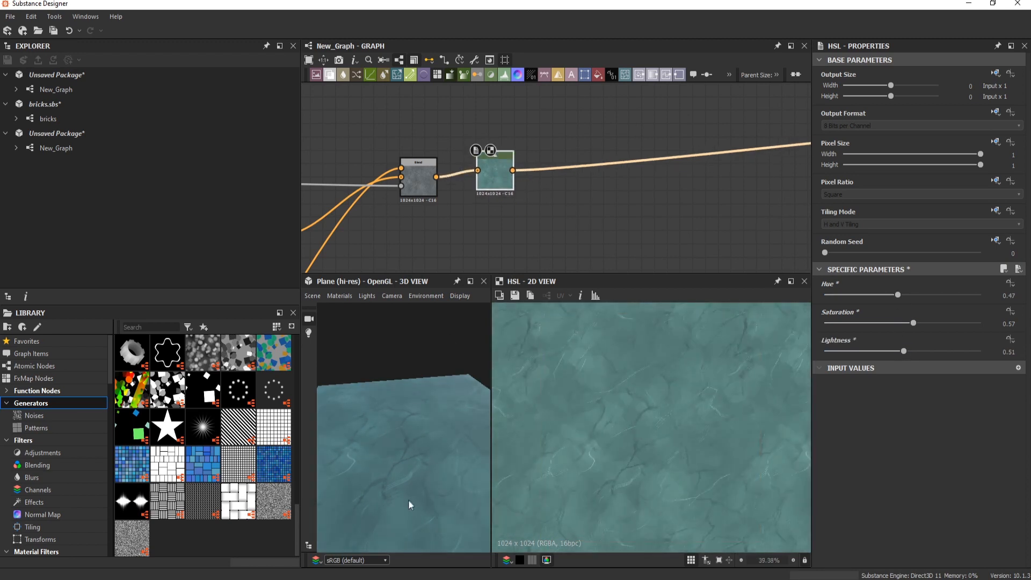
Add a Cells 4 noise node in the empty area below the vein chains and set its scale to 11.
left_click_drag(410, 505, 511, 368)
scroll(621, 368, "down", 2)
scroll(646, 151, "down", 2)
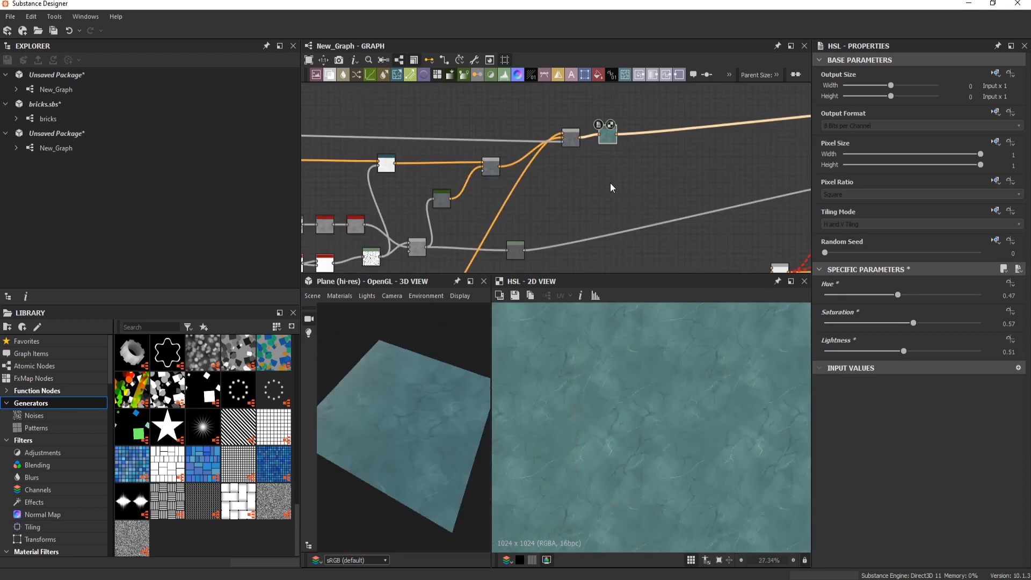
scroll(667, 118, "down", 2)
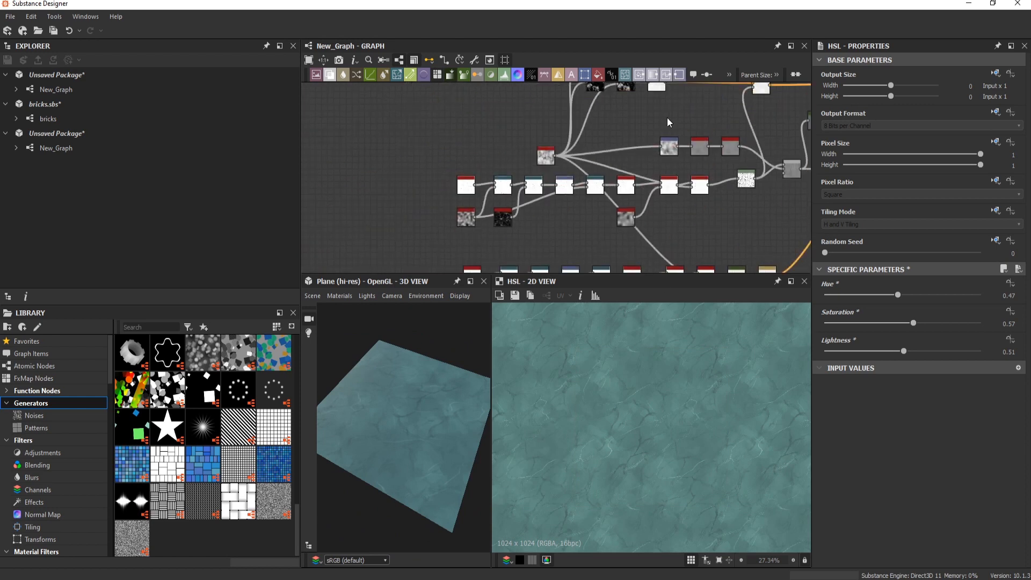
scroll(606, 190, "up", 1)
middle_click_drag(708, 160, 528, 225)
key("space")
type("ce")
left_click(608, 294)
scroll(540, 262, "up", 2)
double_click(528, 213)
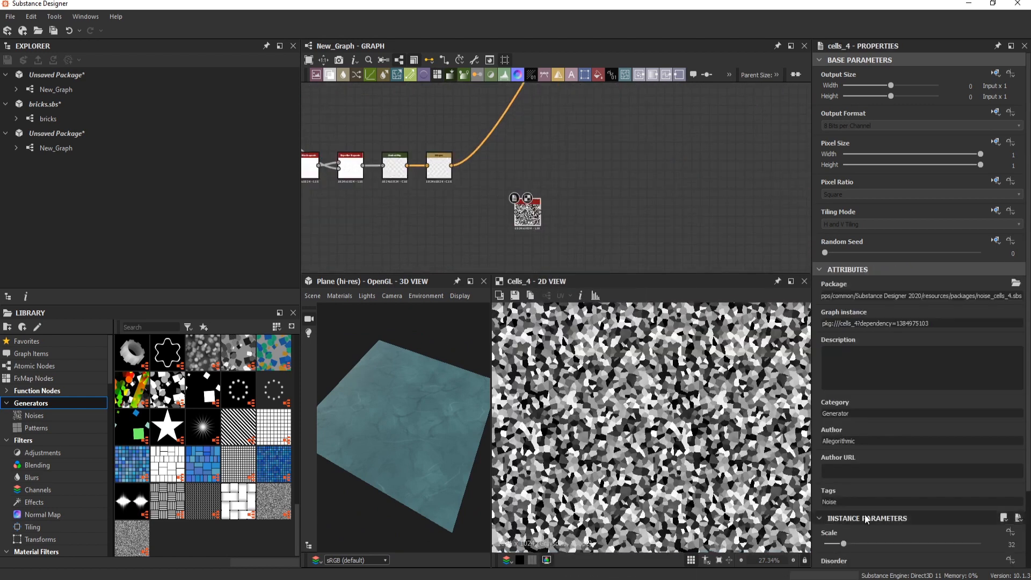
left_click_drag(843, 544, 831, 544)
Move the Cells 4 node below the start of the lower vein chain.
middle_click_drag(570, 245, 693, 187)
left_click_drag(657, 155, 295, 219)
middle_click_drag(403, 219, 689, 221)
left_click_drag(582, 219, 414, 238)
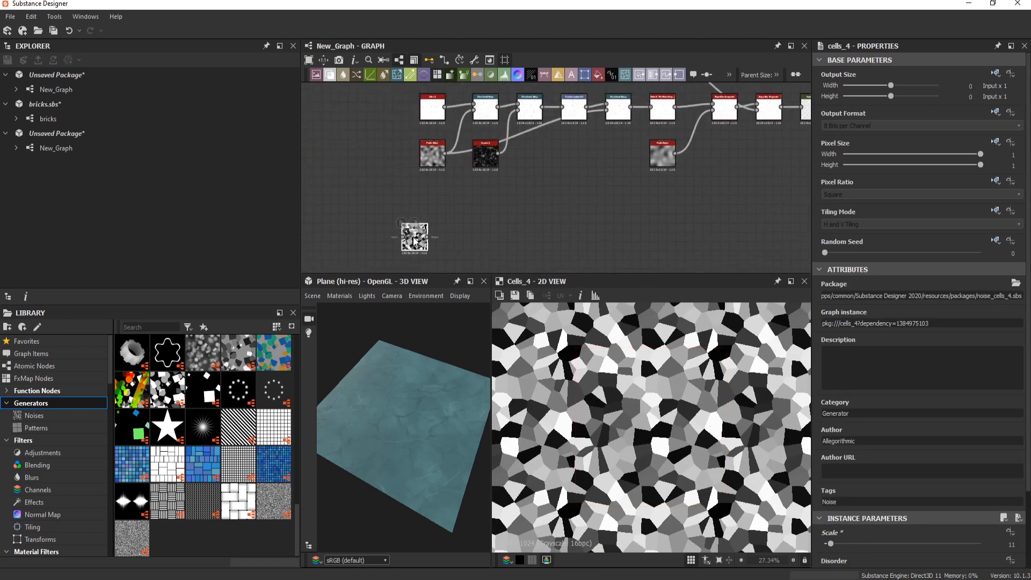
Duplicate the lower vein node chain and place the copy beside the Cells 4 node beneath the original.
scroll(457, 231, "down", 2)
left_click_drag(767, 208, 426, 122)
key("ctrl+c")
key("ctrl+v")
left_click_drag(485, 160, 476, 266)
left_click(501, 202)
key("ctrl+z")
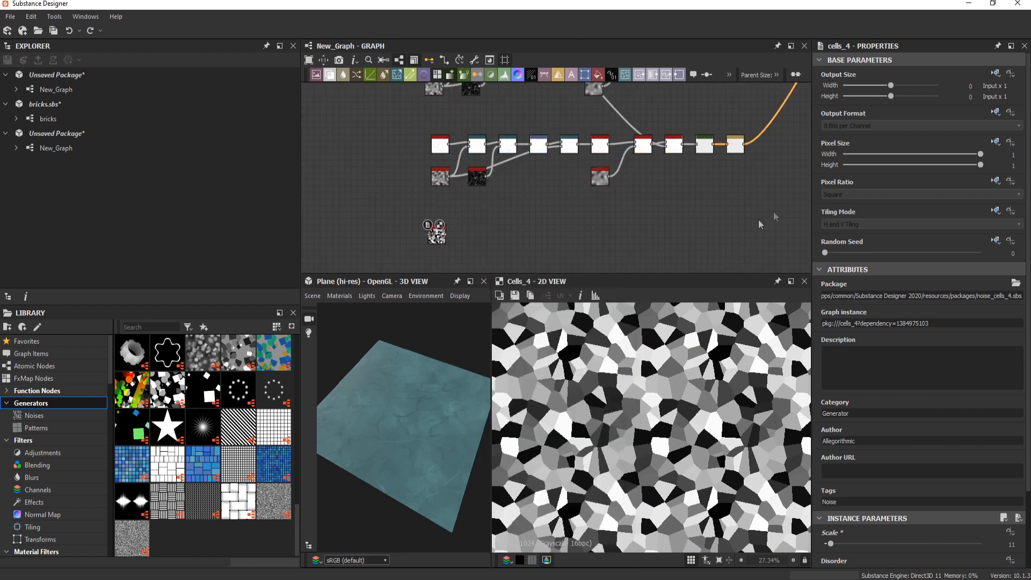
key("ctrl+v")
left_click_drag(567, 186, 612, 272)
Replace the copied chain's Cells 3 node with the Cells 4 node as input of the first Directional Warp.
scroll(449, 220, "up", 2)
left_click(438, 203)
scroll(438, 203, "up", 2)
middle_click_drag(450, 245, 449, 158)
double_click(465, 213)
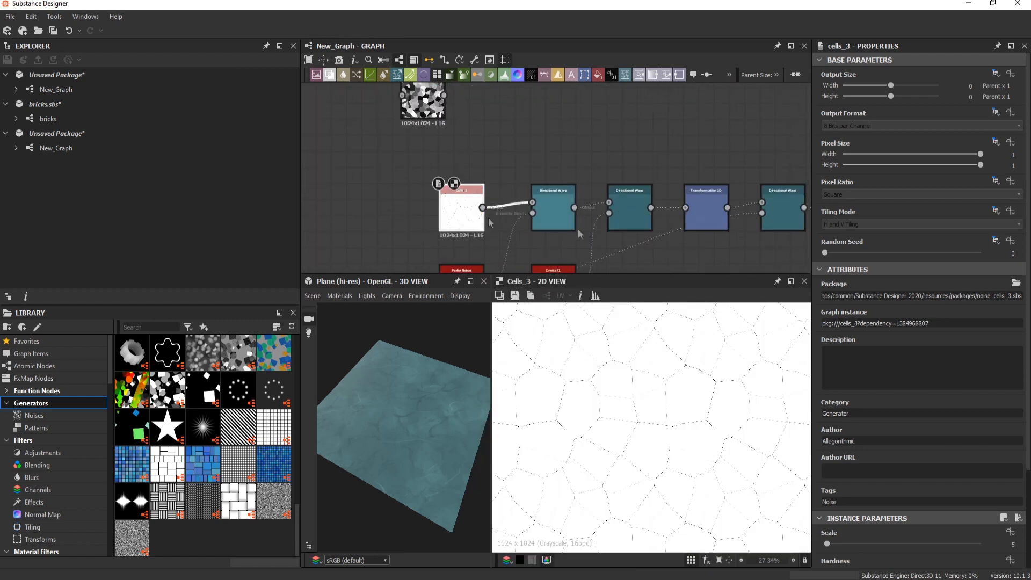
key("Delete")
Preview the copied chain's warp, transformation and Make It Tile nodes one after another.
double_click(543, 197)
scroll(543, 197, "up", 1)
middle_click_drag(646, 202, 519, 188)
double_click(518, 188)
double_click(605, 193)
middle_click_drag(604, 192, 507, 204)
double_click(613, 204)
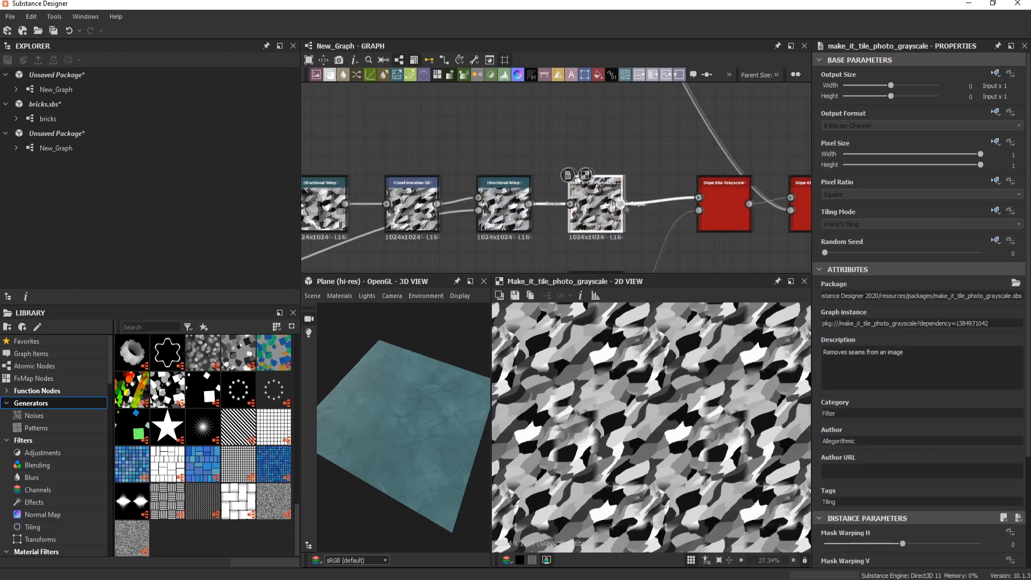
Remove the Transformation 2D node and link the second Directional Warp straight to the third.
middle_click_drag(612, 205, 673, 167)
double_click(475, 171)
left_click_drag(499, 166, 407, 166, "shift")
mouse_move(479, 185)
left_mouse_down()
mouse_move(475, 144)
mouse_move(469, 186)
left_mouse_up()
left_click_drag(474, 187, 456, 130)
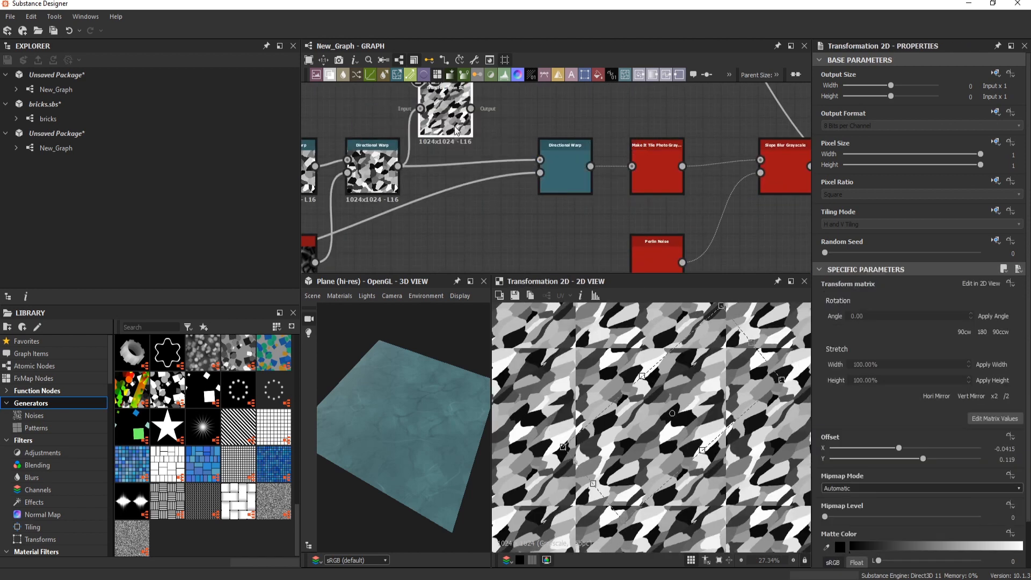
key("Delete")
Try an intensity of 1.95 on the third Directional Warp.
double_click(565, 171)
middle_click_drag(660, 165, 542, 181)
left_click(827, 295)
scroll(479, 151, "down", 2)
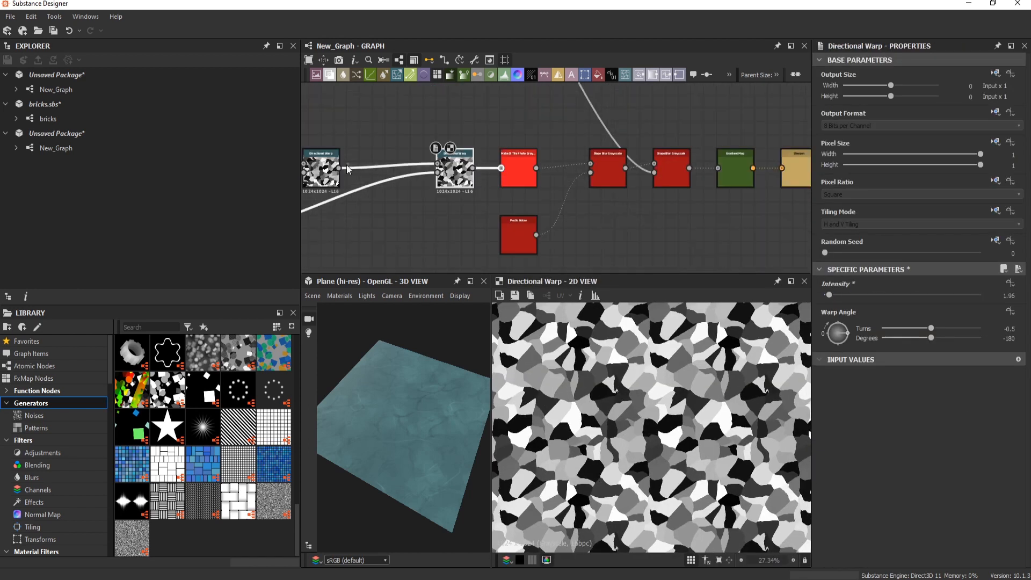
Delete the third Directional Warp and shift the second one closer to the rest of the copied chain.
left_click_drag(348, 169, 339, 168)
left_click_drag(459, 171, 422, 224)
middle_click_drag(451, 221, 667, 186)
key("Delete")
left_click_drag(536, 138, 594, 137)
Remove the copied Make It Tile, Gradient Map and Sharpen nodes, feeding the second Directional Warp into the first Slope Blur Grayscale.
middle_click_drag(717, 147, 500, 169)
scroll(503, 166, "up", 1)
double_click(524, 166)
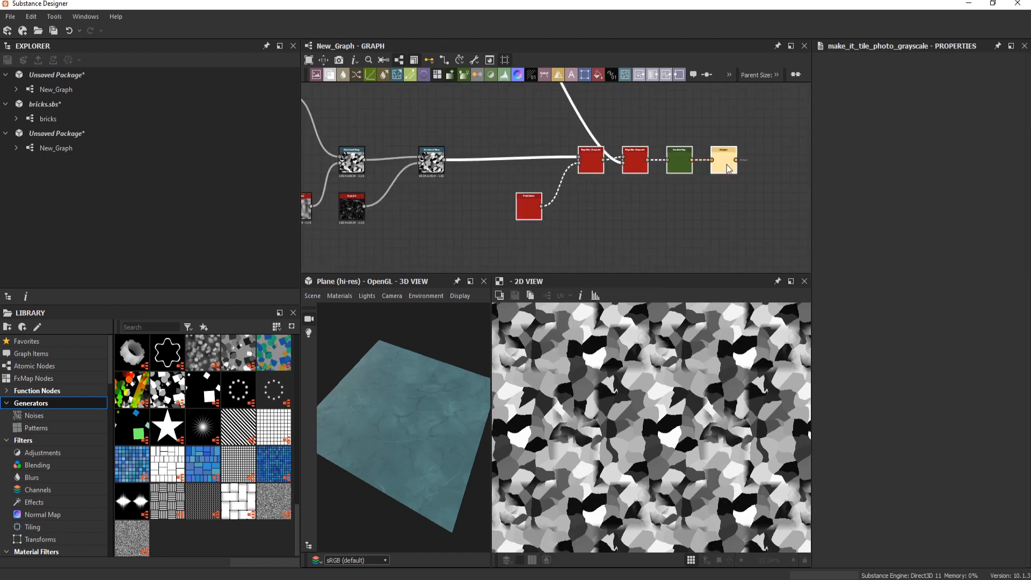
double_click(527, 177)
Set the intensity of the copied chain's first Slope Blur Grayscale to 10.12.
scroll(665, 353, "up", 7)
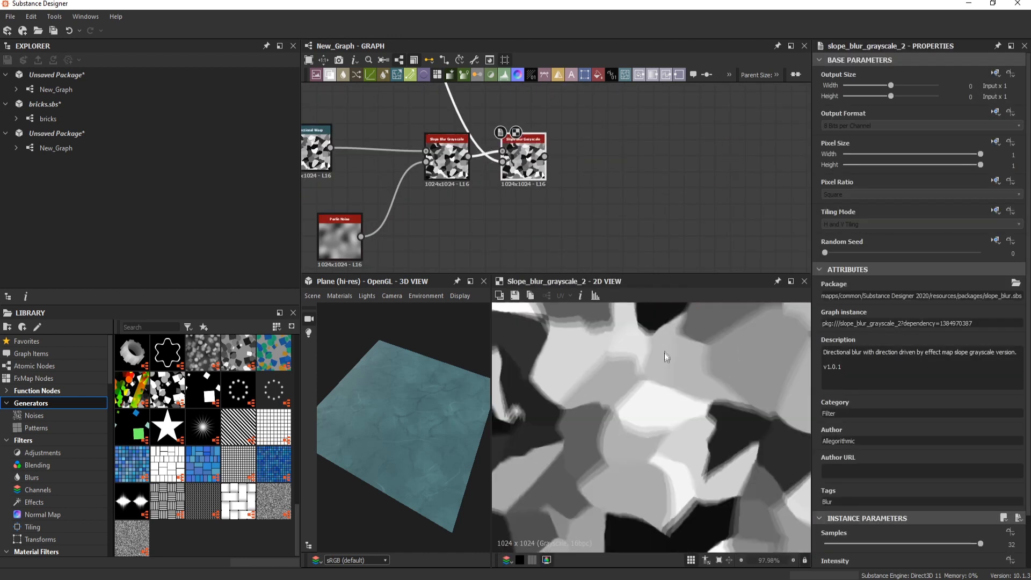
scroll(838, 456, "down", 3)
left_click_drag(836, 516, 815, 522)
scroll(445, 160, "down", 4)
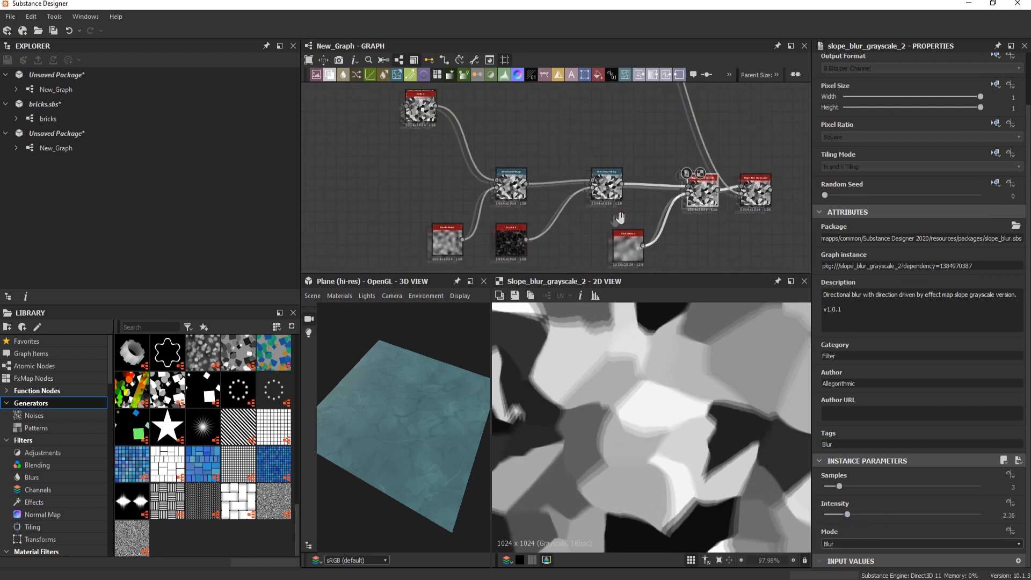
scroll(389, 132, "up", 4)
key("Return")
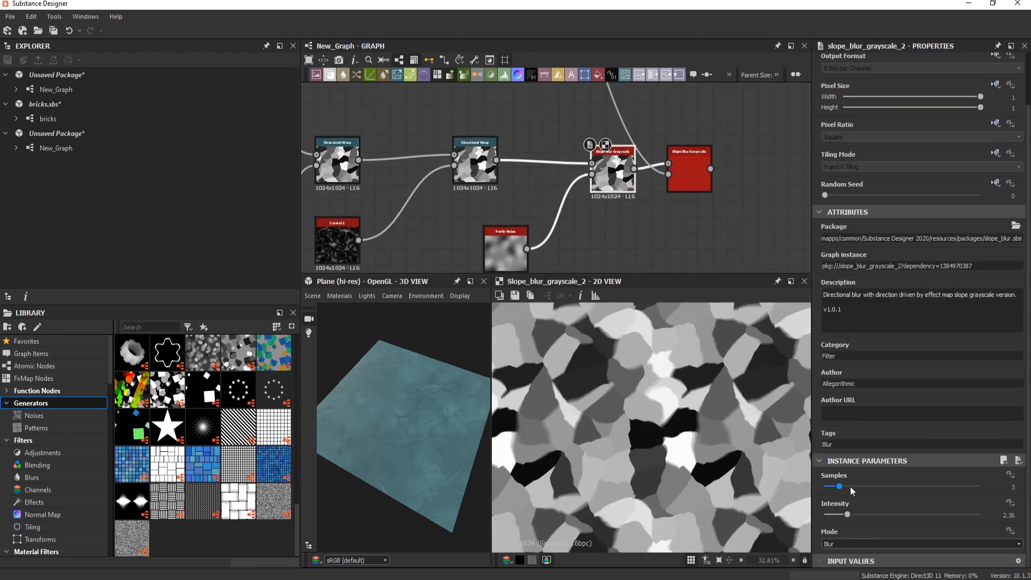
left_click_drag(848, 514, 923, 516)
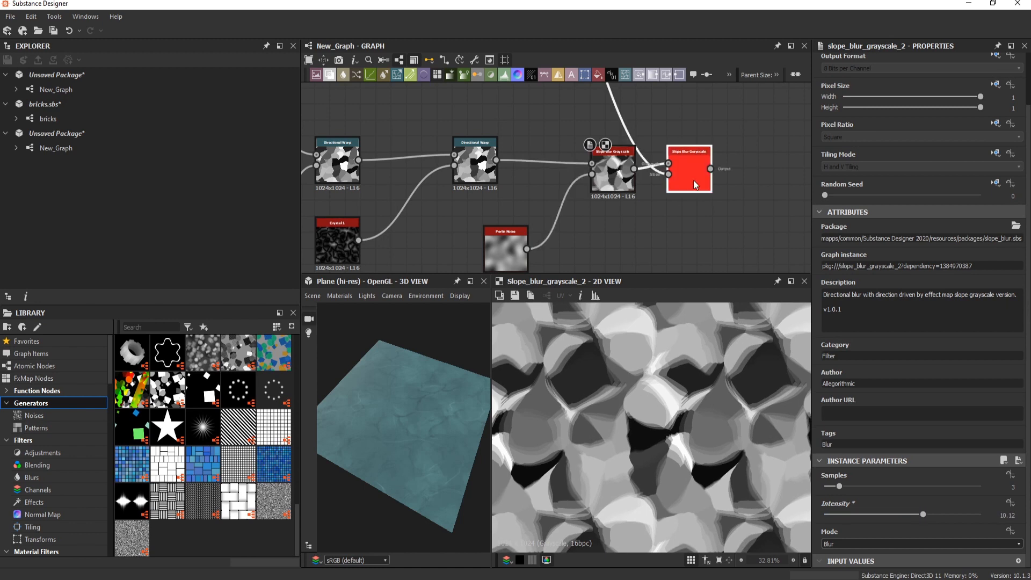
Place a copy of the first Slope Blur Grayscale beneath it, driven by the same Perlin Noise.
middle_click_drag(690, 184, 575, 208)
middle_click_drag(399, 249, 476, 153)
scroll(476, 153, "down", 1)
left_click_drag(476, 153, 468, 147)
left_click_drag(568, 178, 562, 178)
Insert an Edge Detect node with minimum edge settings between the second Directional Warp and the copied Slope Blur Grayscale.
left_click(522, 143)
key("space")
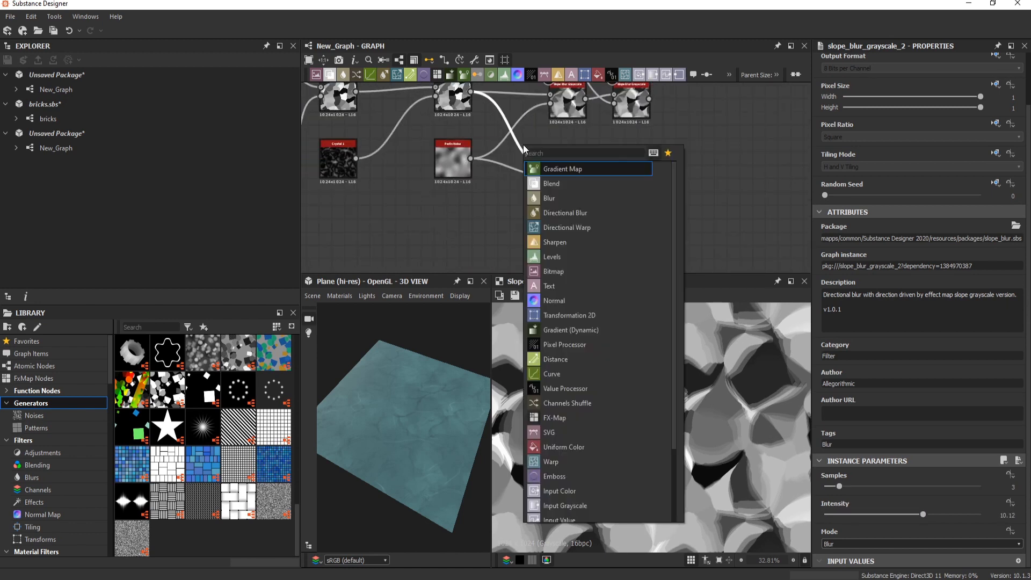
type("edge")
key("Return")
left_click_drag(834, 487, 824, 487)
left_click_drag(864, 515, 823, 515)
double_click(568, 174)
scroll(658, 430, "up", 1)
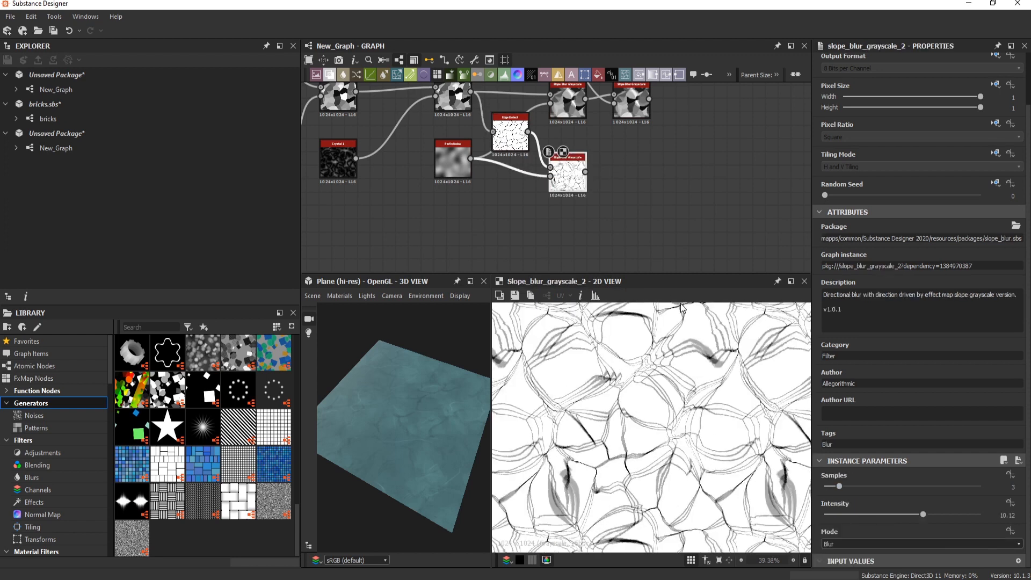
Add a Blend after the upper Slope Blur Grayscale chain and multiply the blurred edge lines over the cell pattern.
scroll(642, 106, "up", 2)
middle_click_drag(642, 106, 608, 156)
double_click(608, 154)
key("b")
left_click_drag(527, 255, 660, 137)
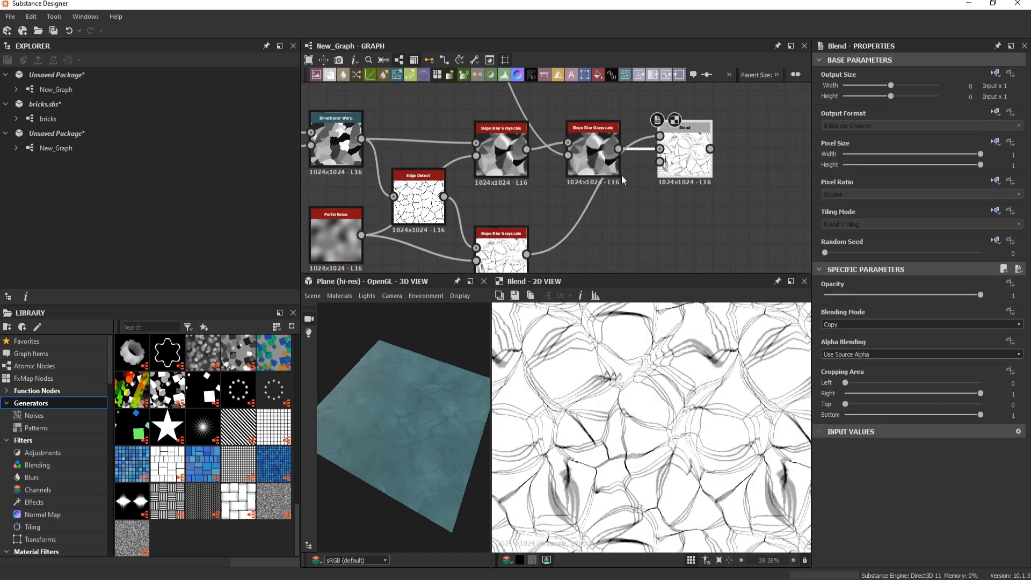
scroll(841, 326, "down", 2)
scroll(841, 327, "down", 1)
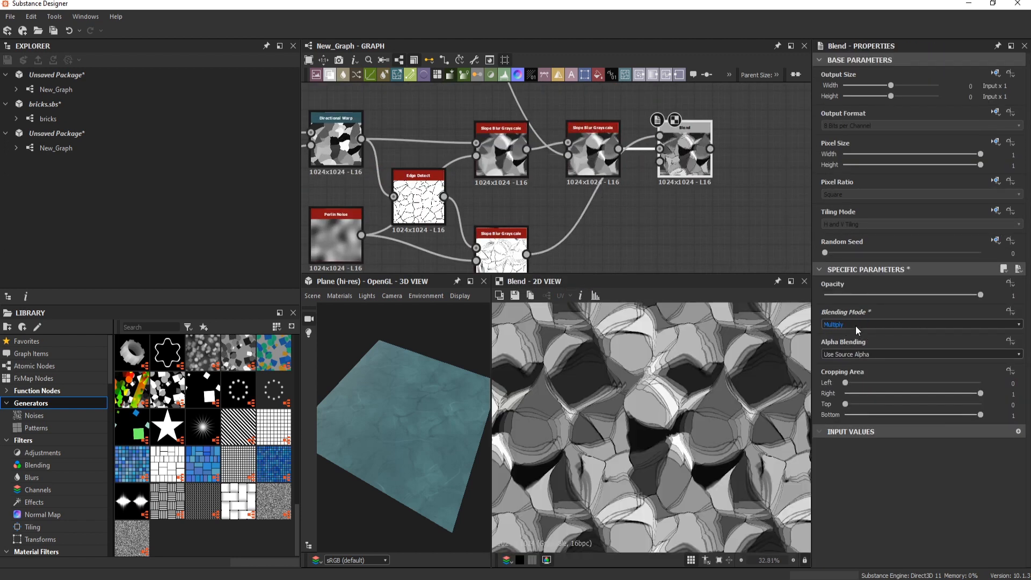
Move the second Slope Blur Grayscale behind the Multiply Blend so that it takes the Blend's output.
middle_click_drag(688, 158, 546, 180)
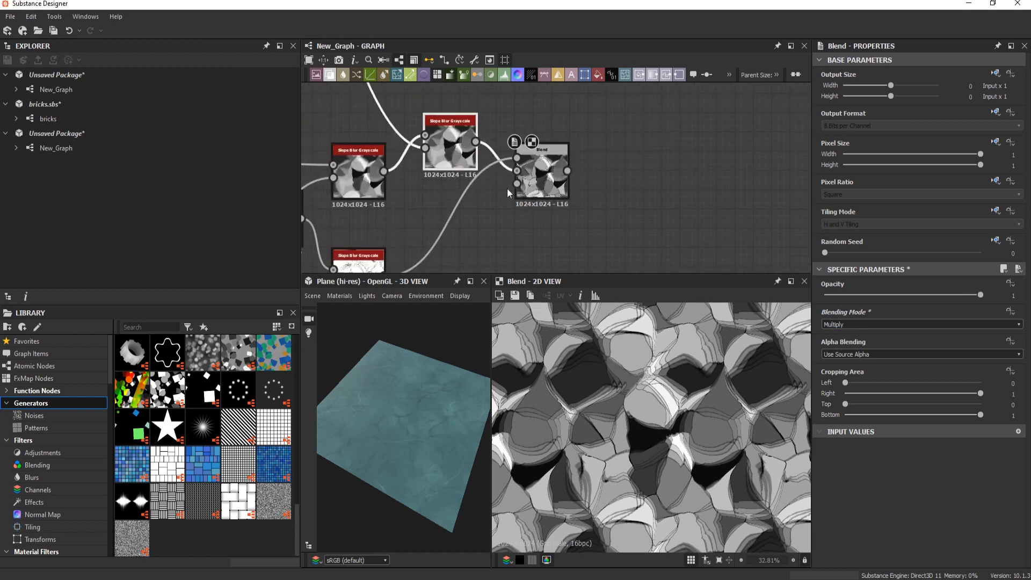
left_click_drag(380, 165, 383, 172)
left_click_drag(451, 148, 625, 128)
scroll(624, 128, "up", 1)
middle_click_drag(624, 128, 579, 183)
left_click_drag(509, 232, 436, 237)
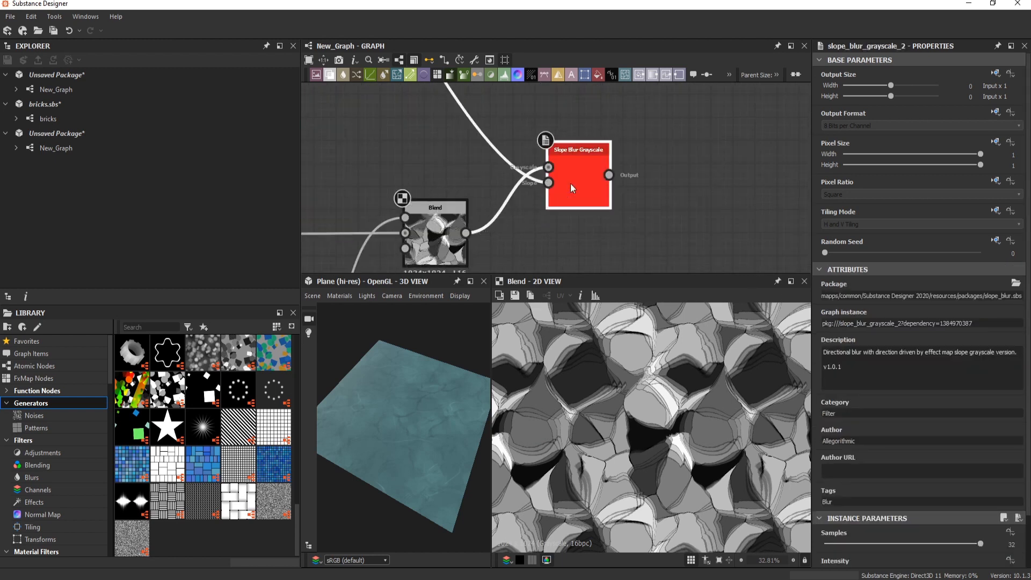
Set the intensity of the Slope Blur Grayscale after the Blend to 0.38.
double_click(573, 184)
scroll(648, 420, "down", 3)
scroll(828, 537, "down", 3)
left_click_drag(830, 515, 829, 515)
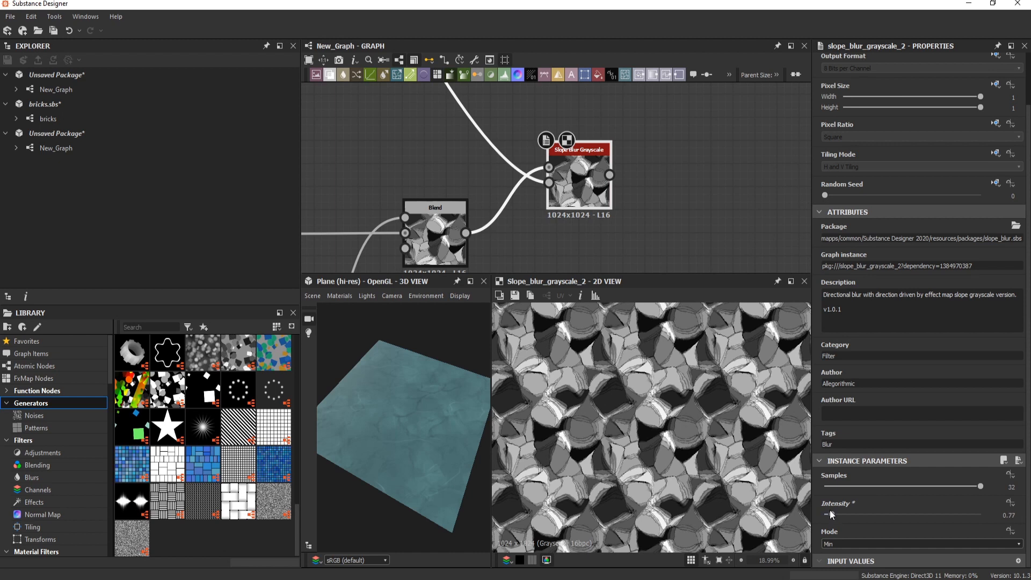
scroll(651, 398, "up", 11)
left_click_drag(826, 512, 828, 512)
Add a Gradient Map after the last Slope Blur Grayscale and pick a multi-key teal and cream gradient for it.
middle_click_drag(652, 198, 523, 216)
scroll(523, 216, "down", 3)
key("space")
type("gr")
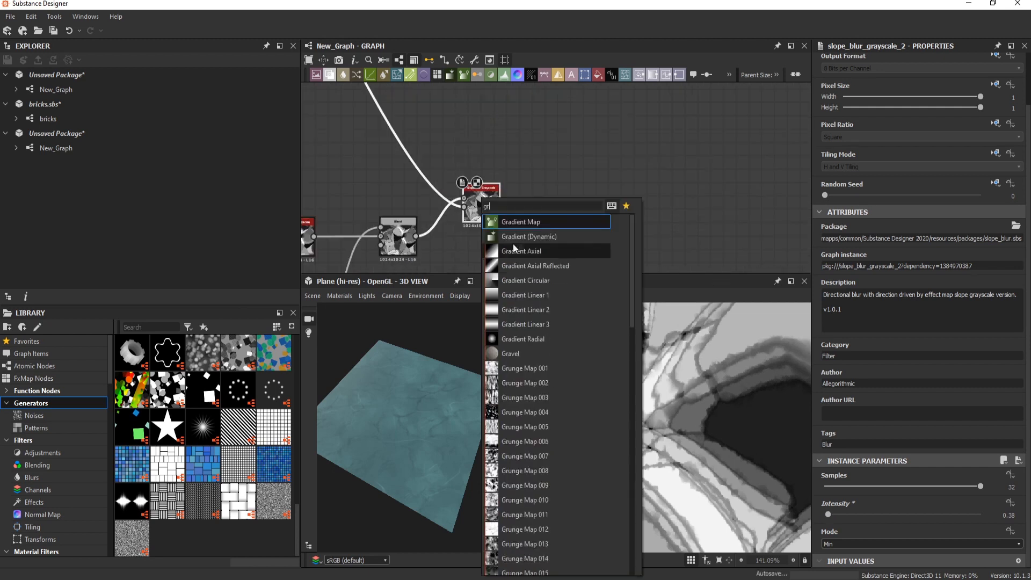
key("Return")
left_click(1006, 396)
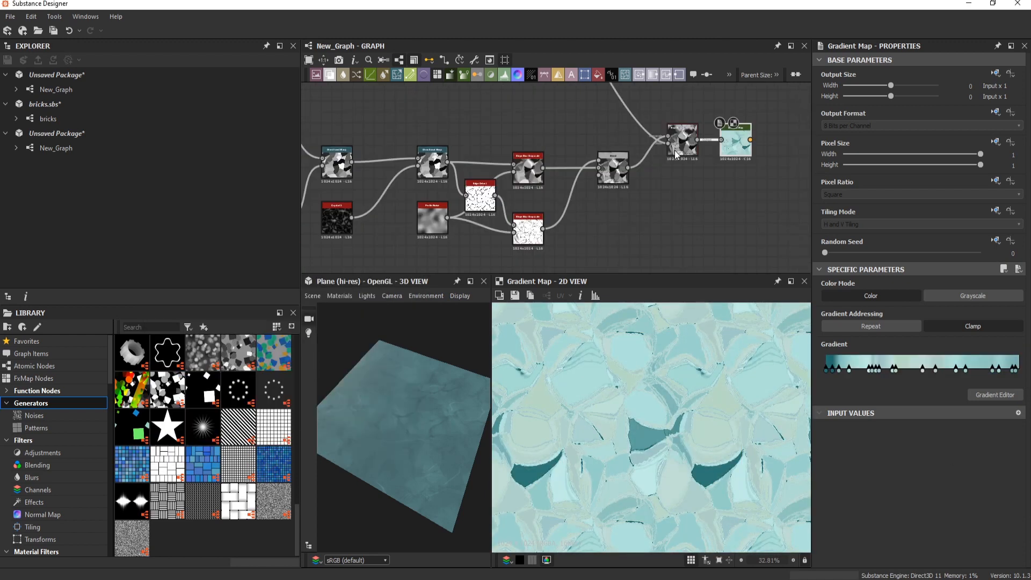
Feed the Gradient Map directly from the Multiply Blend, bypassing the Slope Blur Grayscale.
middle_click_drag(676, 155, 570, 157)
scroll(570, 156, "down", 2)
scroll(594, 168, "up", 6)
left_click_drag(670, 162, 438, 231)
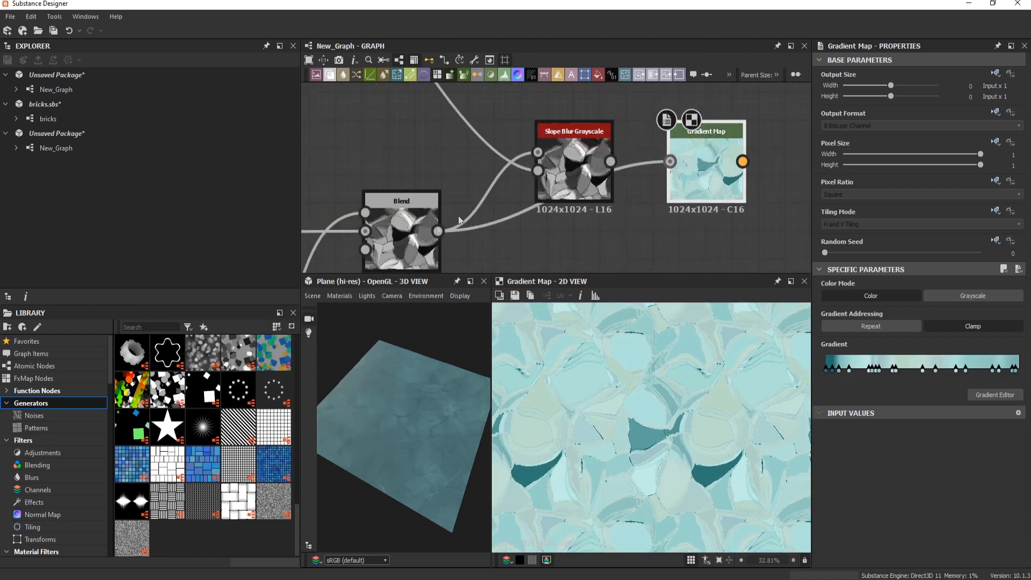
Simplify the Gradient Map's gradient by deleting a clustered colour key and repositioning another.
left_click(993, 397)
left_click_drag(202, 425, 205, 428)
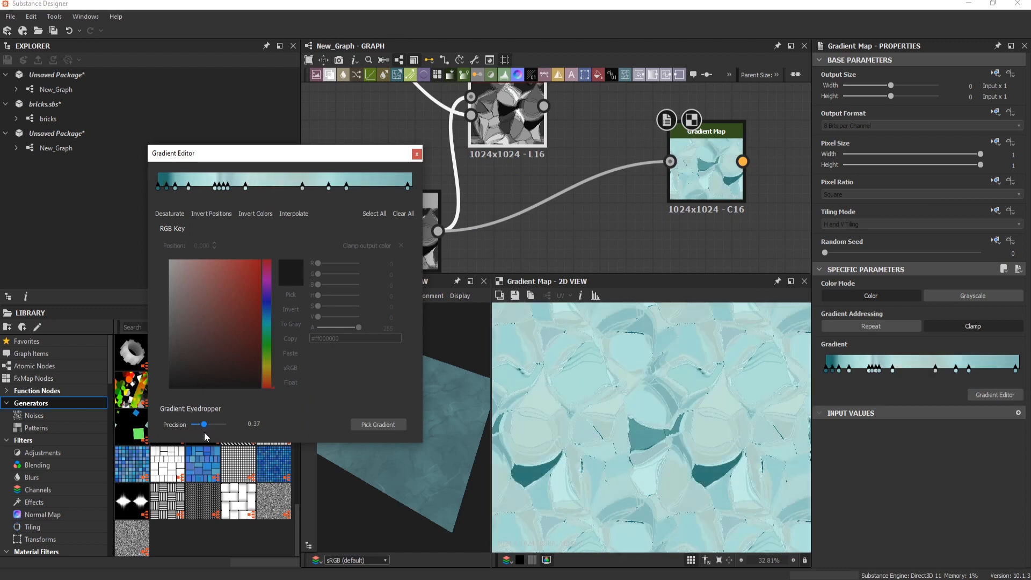
left_click(221, 188)
key("Delete")
mouse_move(188, 192)
left_mouse_down()
mouse_move(225, 195)
mouse_move(190, 189)
left_mouse_up()
left_click(417, 154)
Add a new Blend node after the HSL node.
scroll(656, 432, "up", 5)
middle_click_drag(741, 114, 598, 237)
scroll(598, 237, "down", 9)
scroll(598, 237, "down", 5)
scroll(654, 149, "up", 6)
double_click(655, 150)
left_click(689, 149)
key("space")
left_click(677, 127)
key("space")
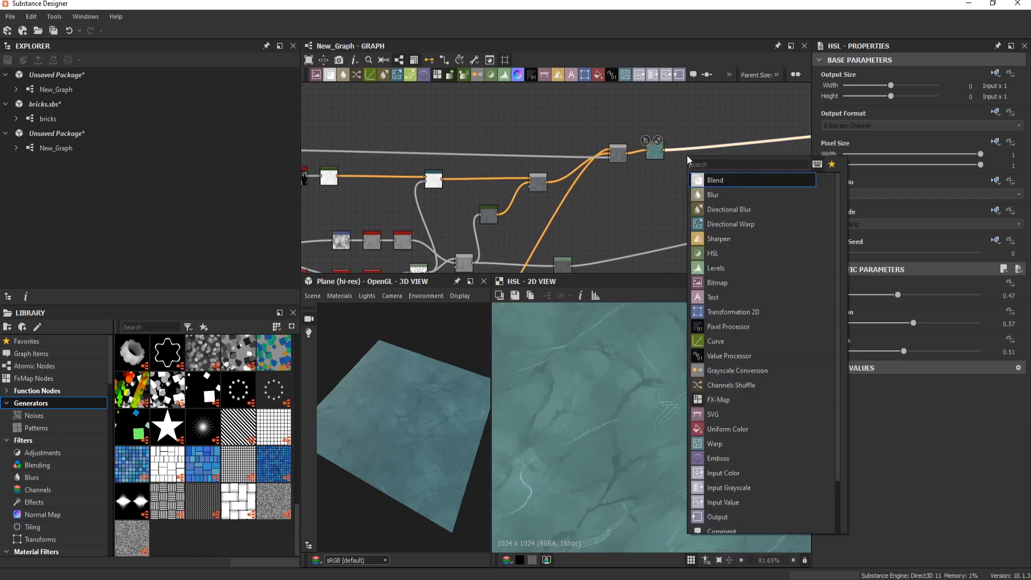
left_click(721, 154)
left_click_drag(695, 146, 686, 153)
left_click(675, 147)
Delete the bypassed Slope Blur Grayscale and connect the teal Gradient Map to the new Blend as its foreground.
middle_click_drag(577, 235, 634, 152)
left_click(601, 249)
scroll(547, 227, "up", 3)
left_click(548, 233)
key("Delete")
double_click(629, 257)
scroll(698, 107, "down", 5)
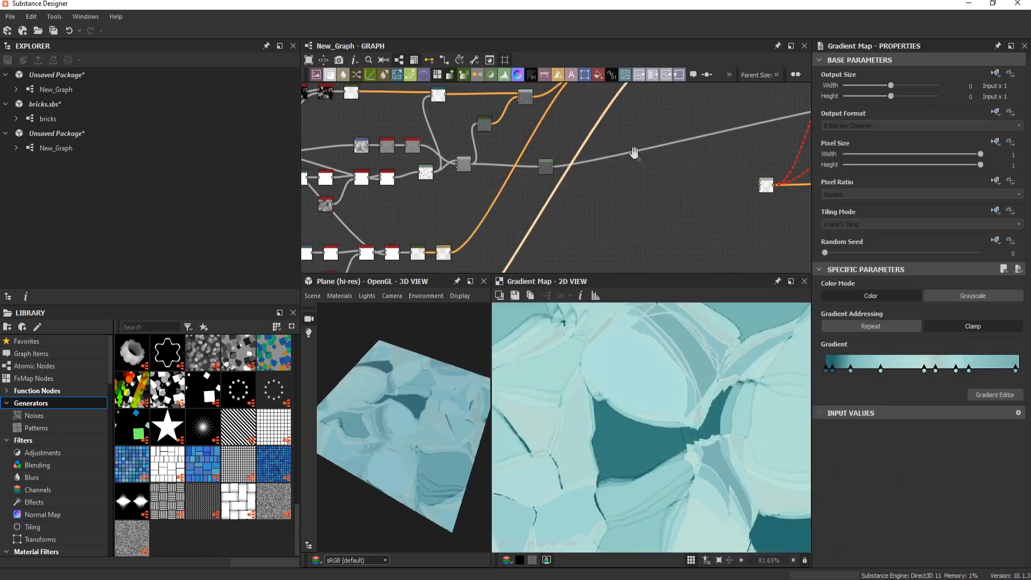
Set the Blend after the HSL node to Overlay mode with an opacity of 0.18.
scroll(517, 237, "up", 7)
left_click(517, 237)
double_click(516, 234)
scroll(868, 326, "down", 4)
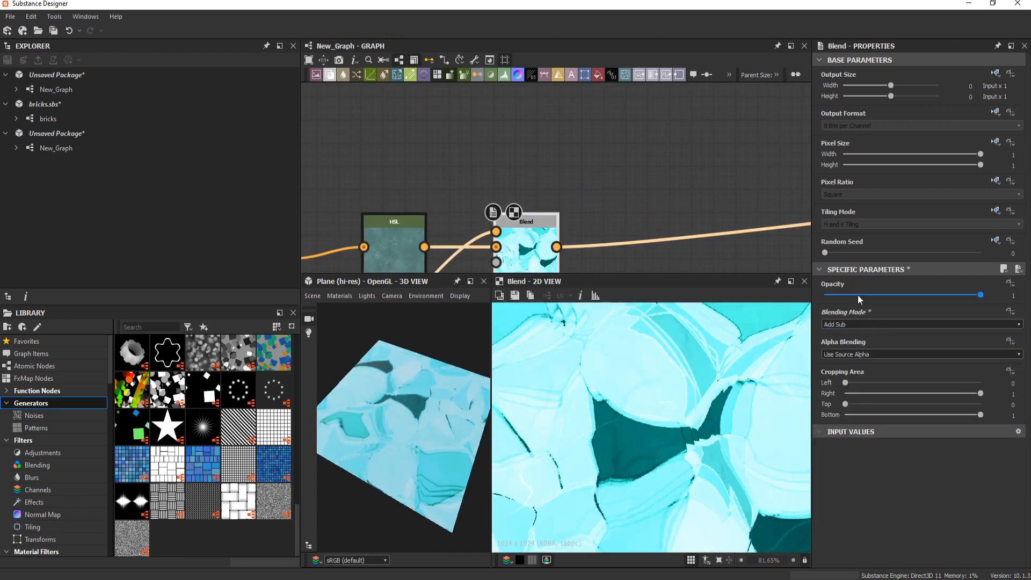
mouse_move(859, 295)
left_mouse_down()
mouse_move(831, 300)
mouse_move(853, 297)
left_mouse_up()
scroll(838, 322, "down", 5)
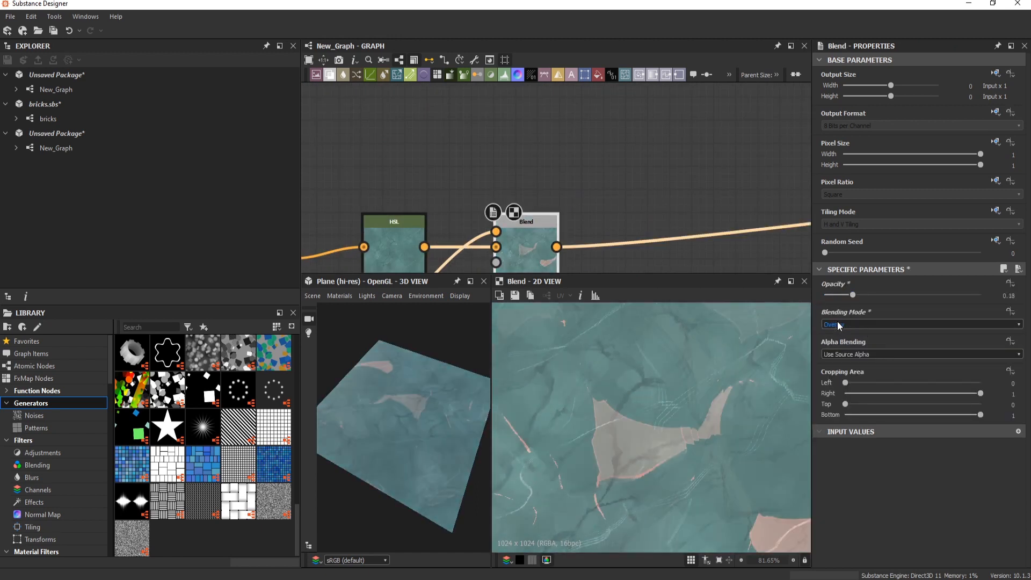
scroll(730, 364, "down", 4)
scroll(617, 166, "down", 5)
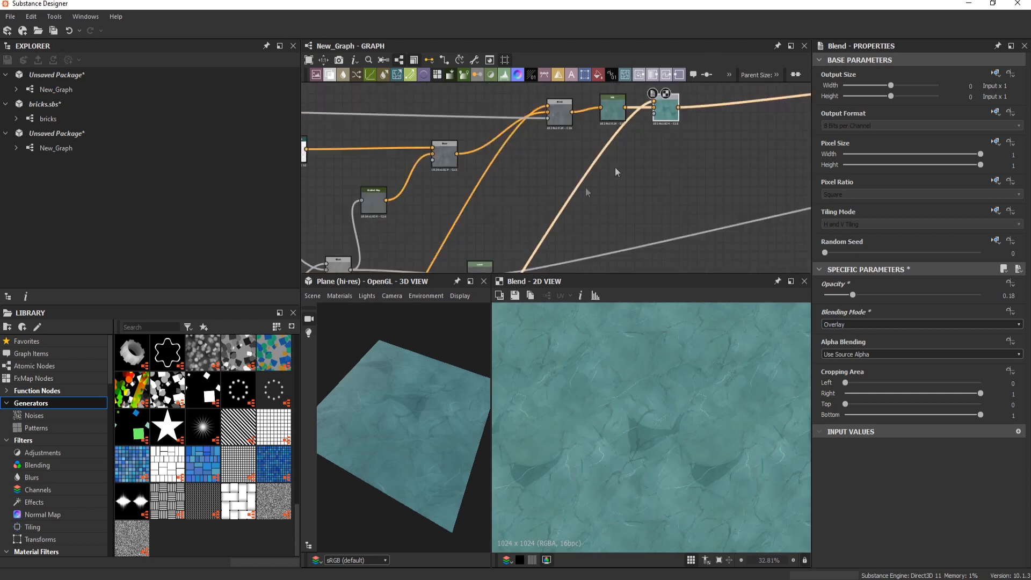
Add a dark blue key before the middle of the Gradient Map's gradient and check the result on the 3D plane.
double_click(610, 142)
scroll(604, 156, "up", 3)
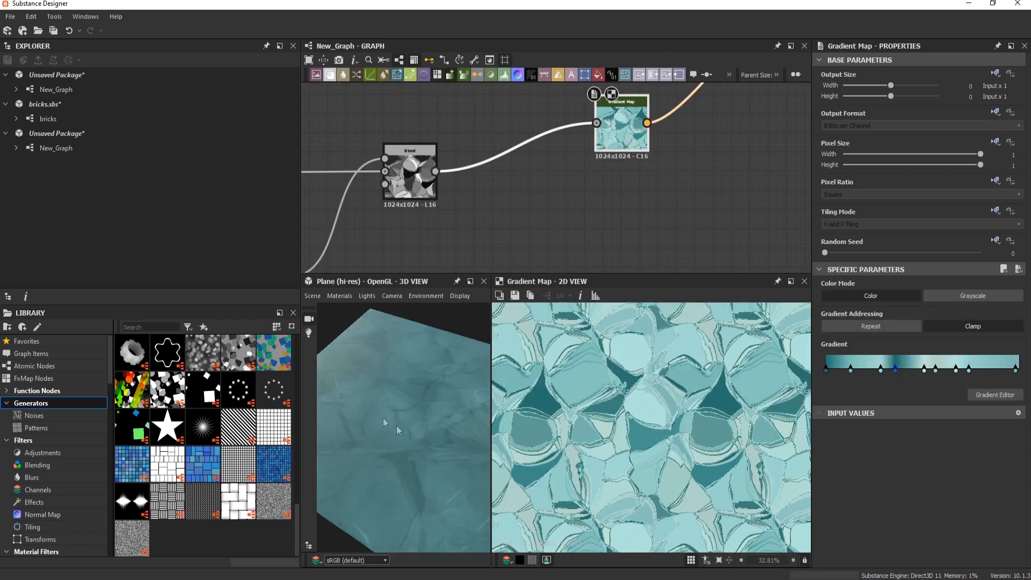
scroll(709, 146, "down", 4)
scroll(532, 175, "up", 4)
scroll(532, 175, "down", 3)
left_click_drag(473, 426, 461, 419)
scroll(631, 181, "down", 4)
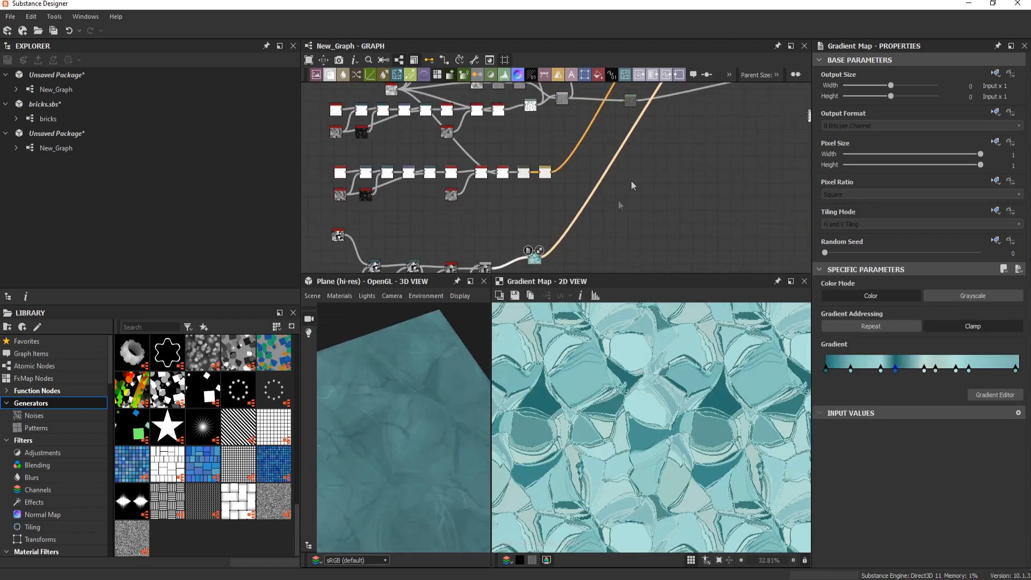
Set the Overlay Blend's opacity to 0.1 and check the stone colour on the 3D plane.
scroll(547, 152, "up", 6)
double_click(546, 150)
scroll(547, 150, "up", 3)
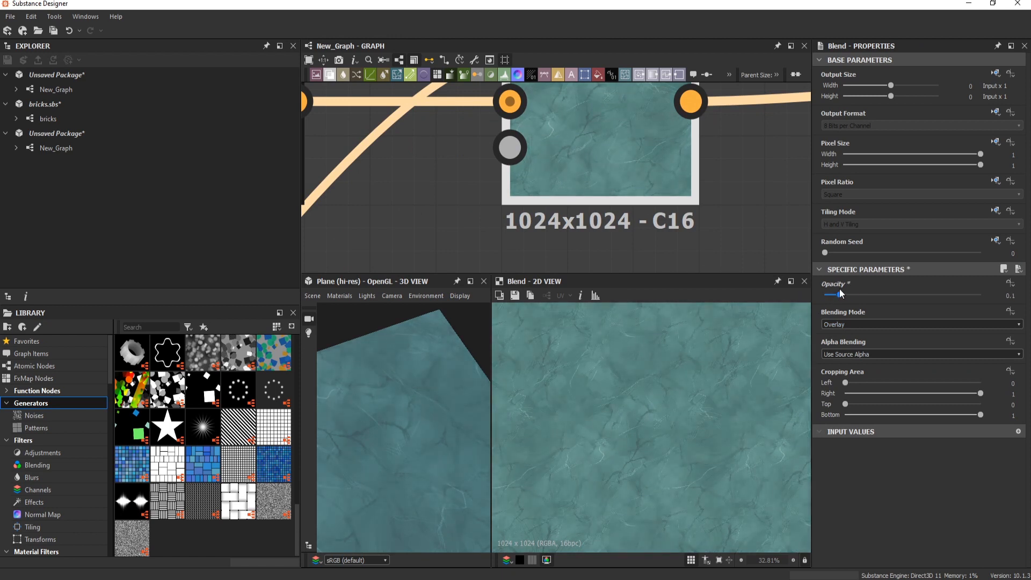
left_click_drag(401, 403, 574, 301)
scroll(583, 224, "down", 6)
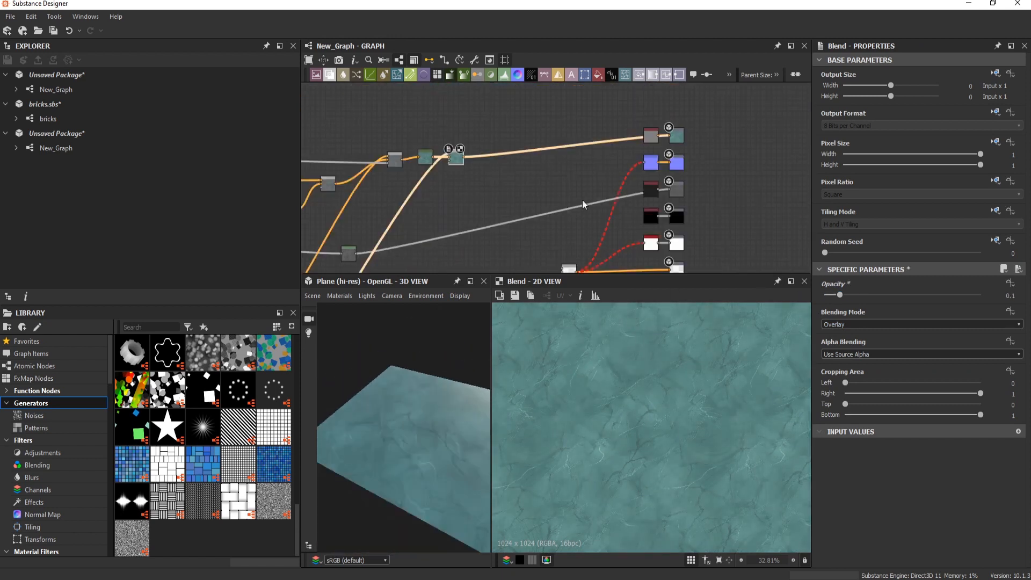
scroll(524, 154, "up", 4)
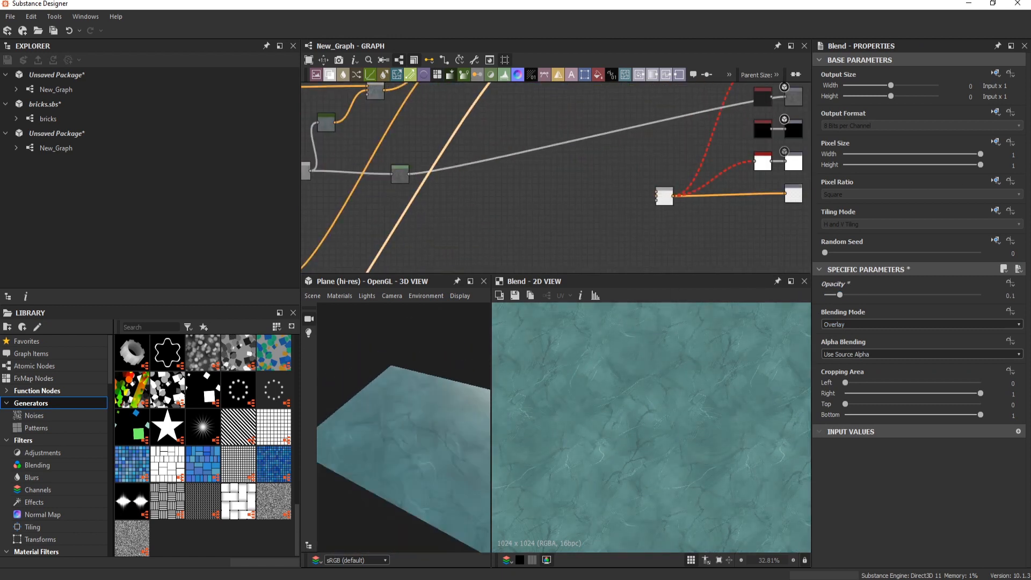
left_click_drag(410, 402, 629, 266)
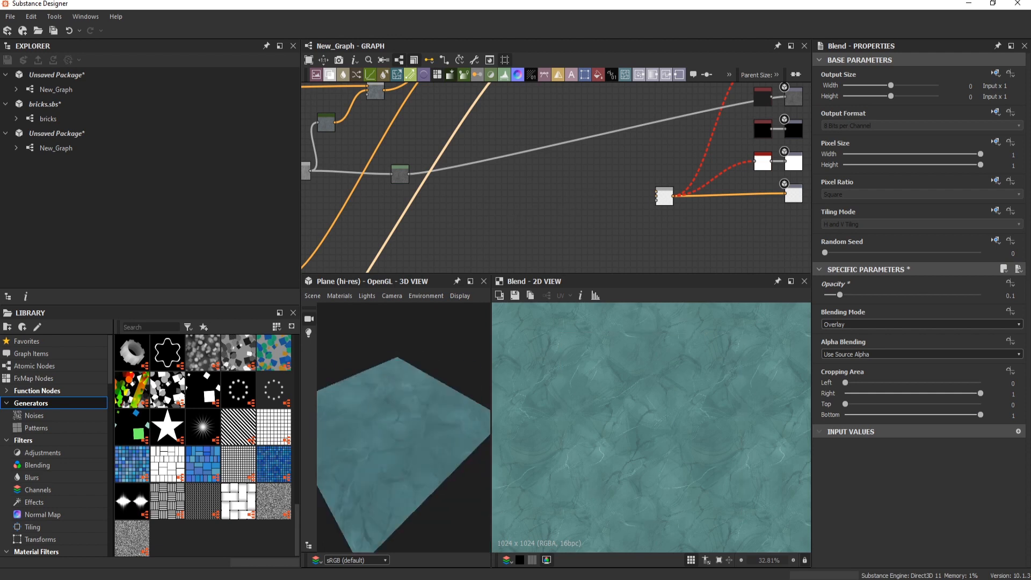
Add a Shape node with the Square pattern and set its angle to 45 degrees.
scroll(543, 225, "up", 4)
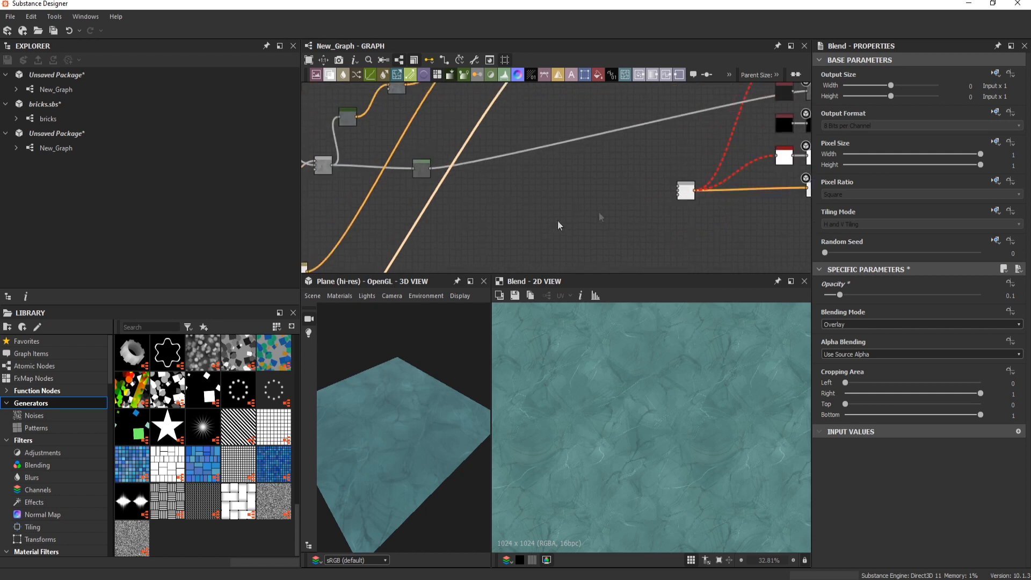
key("space")
type("sha")
key("Down")
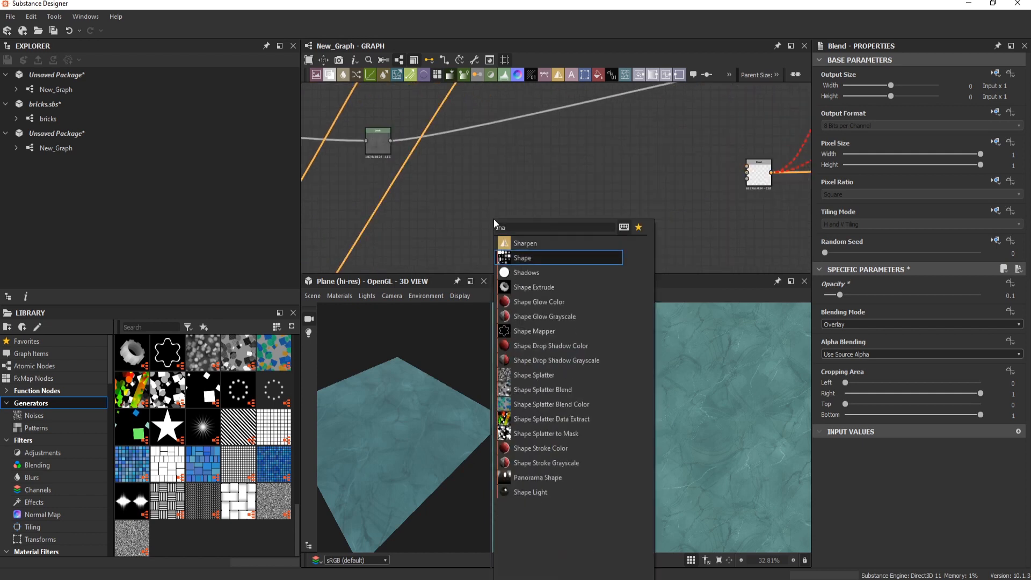
key("Return")
scroll(661, 398, "down", 5)
scroll(876, 445, "down", 4)
left_click_drag(838, 468, 798, 456)
scroll(801, 461, "up", 2)
Add a Tile Generator node fed by the Shape node and open its parameters.
left_click_drag(497, 223, 453, 223)
key("space")
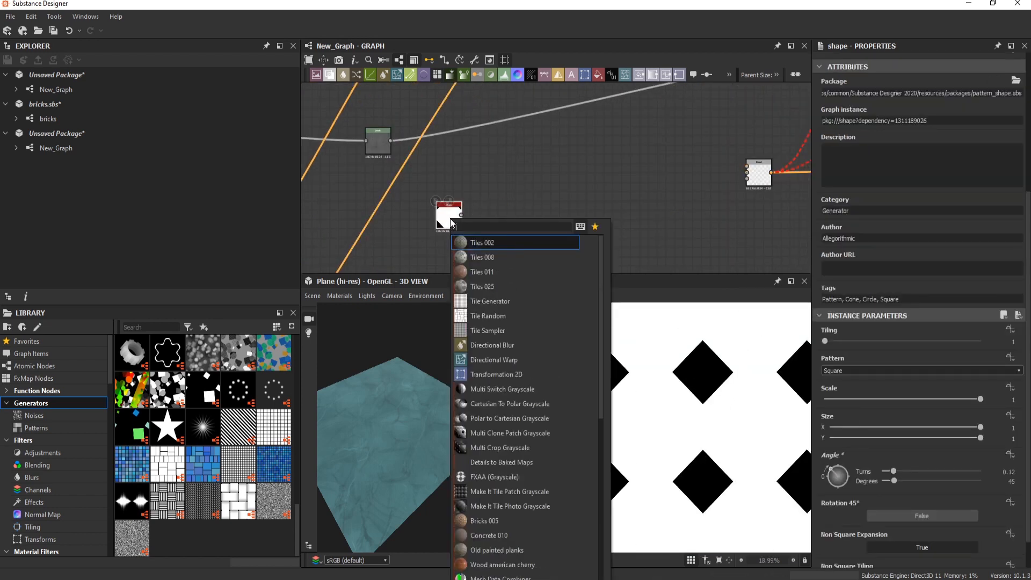
type("til")
left_click(489, 302)
scroll(461, 204, "up", 2)
key("Delete")
left_click(520, 211)
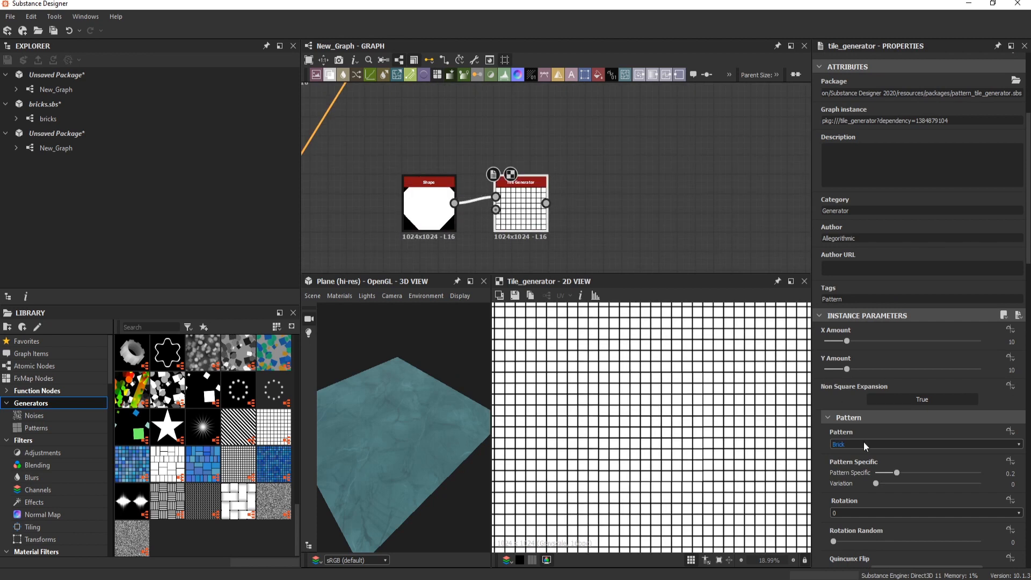
Set the Tile Generator's pattern to Image Input with X and Y amounts of 5.
left_click(864, 443)
left_click(850, 454)
scroll(669, 433, "up", 7)
left_click(835, 341)
left_click(835, 369)
scroll(665, 431, "down", 4)
Give the Tile Generator's octagonal tiles a random luminance variation.
scroll(930, 485, "down", 15)
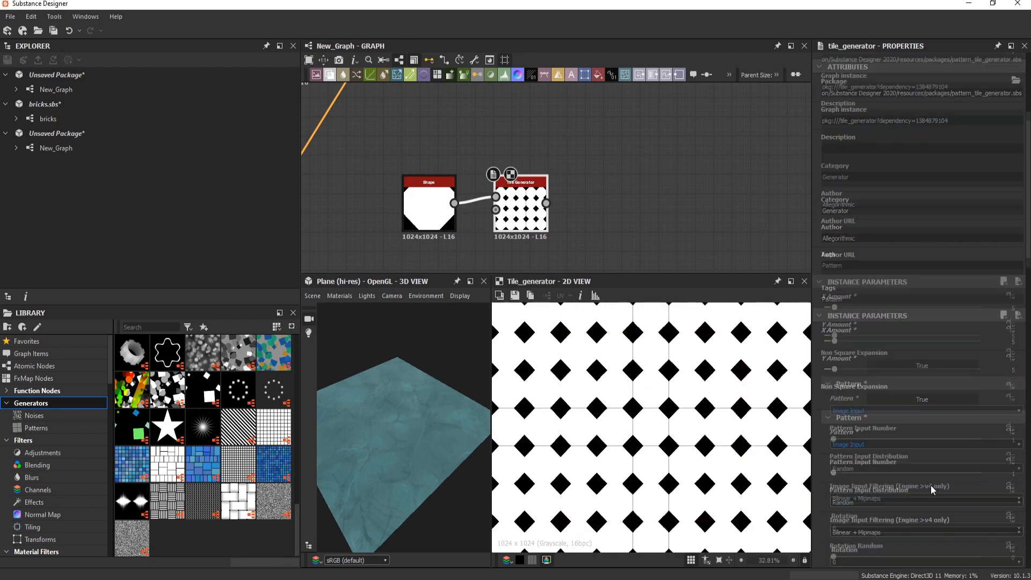
left_click_drag(834, 488, 898, 488)
scroll(581, 255, "up", 3)
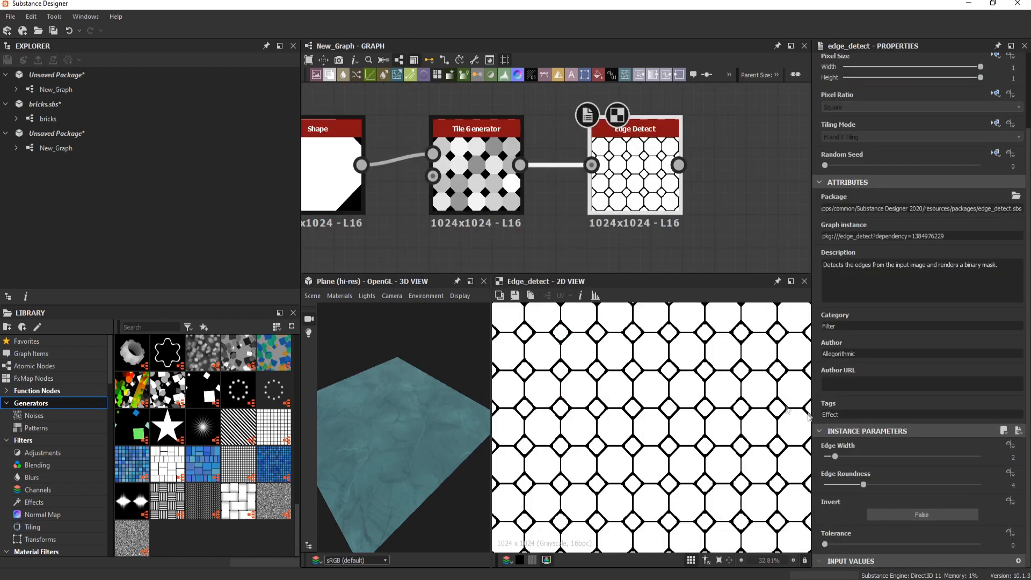
Add an Edge Detect after the Tile Generator with an edge width of 1 and edge roundness of 0.27.
left_click_drag(839, 457, 830, 488)
scroll(530, 199, "down", 3)
left_click_drag(532, 188, 501, 188)
left_click(501, 188)
Add a Flood Fill after the Edge Detect and follow it with a Flood Fill to Random Grayscale node.
key("space")
type("fl")
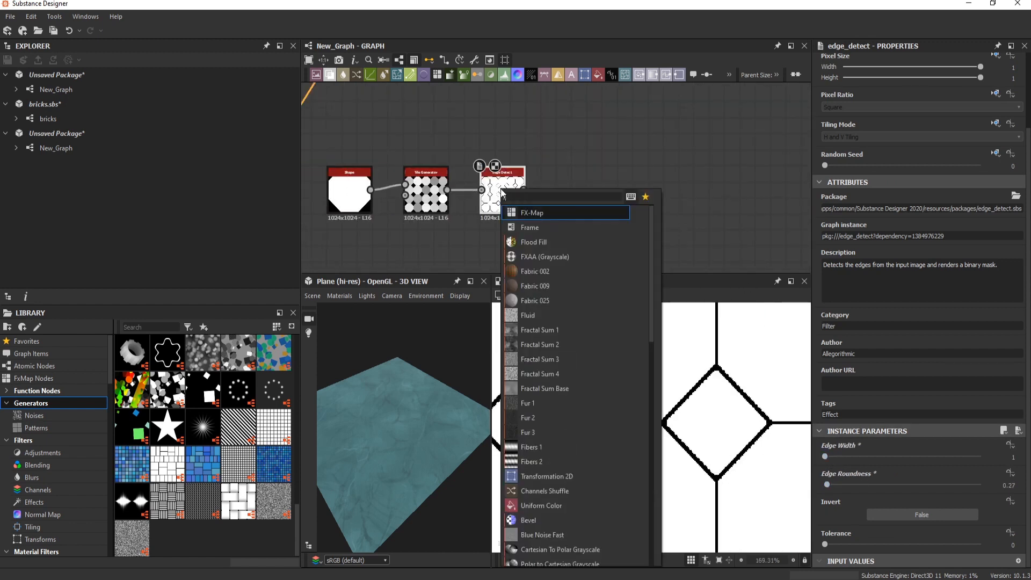
key("Return")
double_click(583, 205)
key("space")
type("fl")
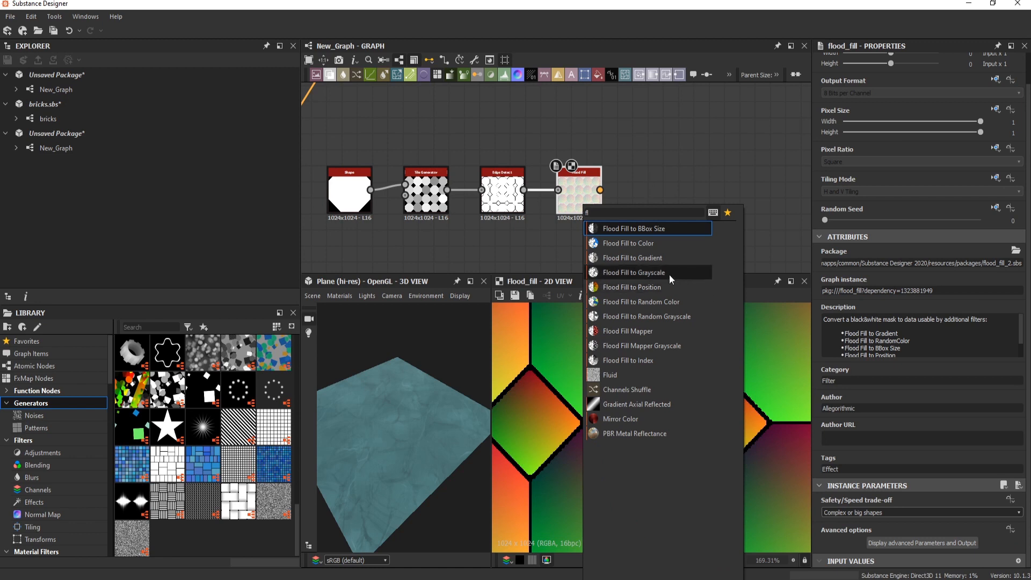
left_click(678, 318)
middle_click_drag(664, 171, 505, 166)
scroll(573, 170, "down", 3)
scroll(510, 229, "up", 4)
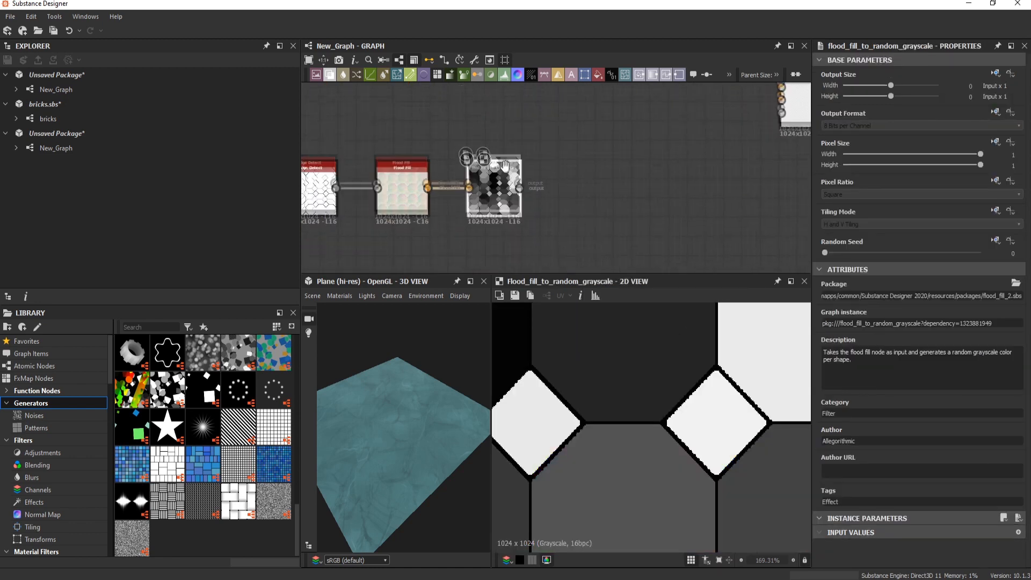
Add a Blur HQ Grayscale after the random grayscale node and set its intensity to 0.49.
key("space")
type("bl")
left_click(559, 302)
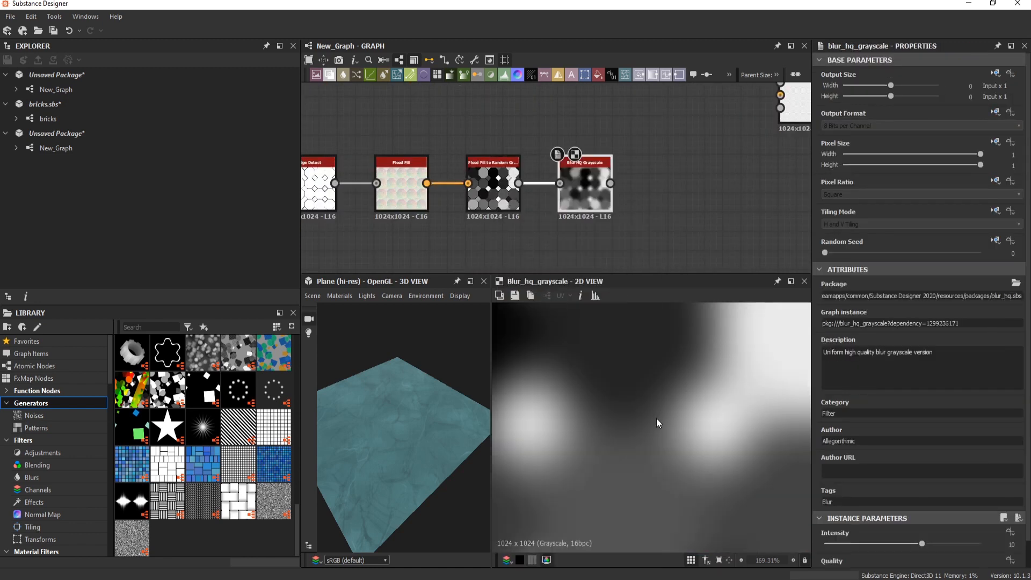
scroll(658, 421, "up", 3)
left_click_drag(849, 543, 829, 539)
Connect the Blur HQ Grayscale to the foreground of the Blend driving the height outputs and check the tiles in 3D.
left_click(611, 184)
scroll(612, 185, "down", 3)
middle_click_drag(612, 185, 523, 271)
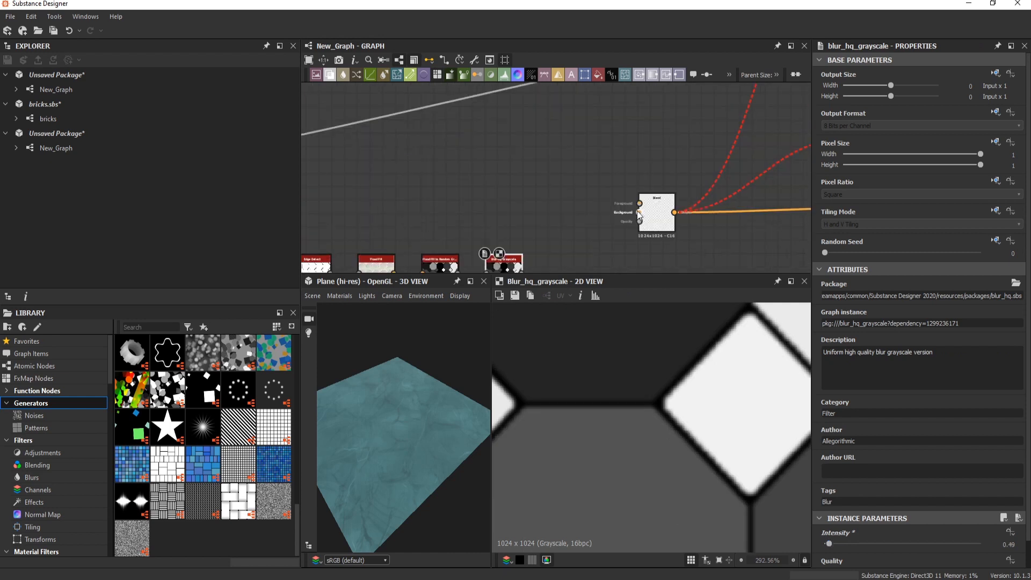
left_click(639, 204)
scroll(461, 408, "up", 3)
left_click_drag(455, 349, 550, 416)
scroll(433, 424, "up", 3)
scroll(586, 124, "down", 3)
scroll(522, 203, "up", 5)
Move the Blur HQ Grayscale away from the Flood Fill to Random Grayscale to make room, and inspect the random grey tiles.
double_click(514, 161)
scroll(598, 171, "up", 2)
scroll(598, 170, "down", 4)
middle_click_drag(598, 171, 728, 147)
left_click_drag(728, 148, 763, 148)
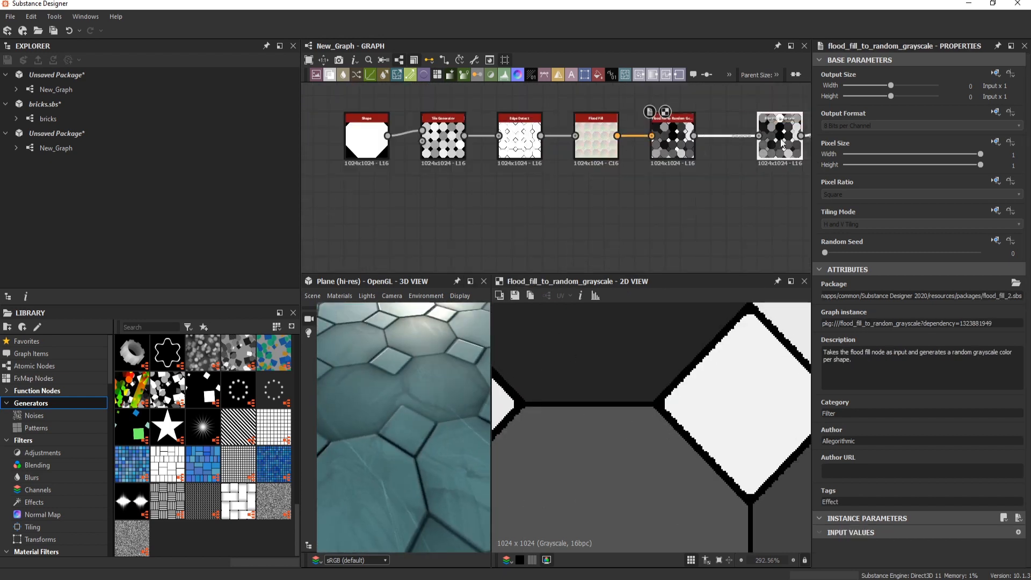
scroll(623, 150, "up", 2)
middle_click_drag(704, 171, 583, 207)
scroll(714, 400, "down", 5)
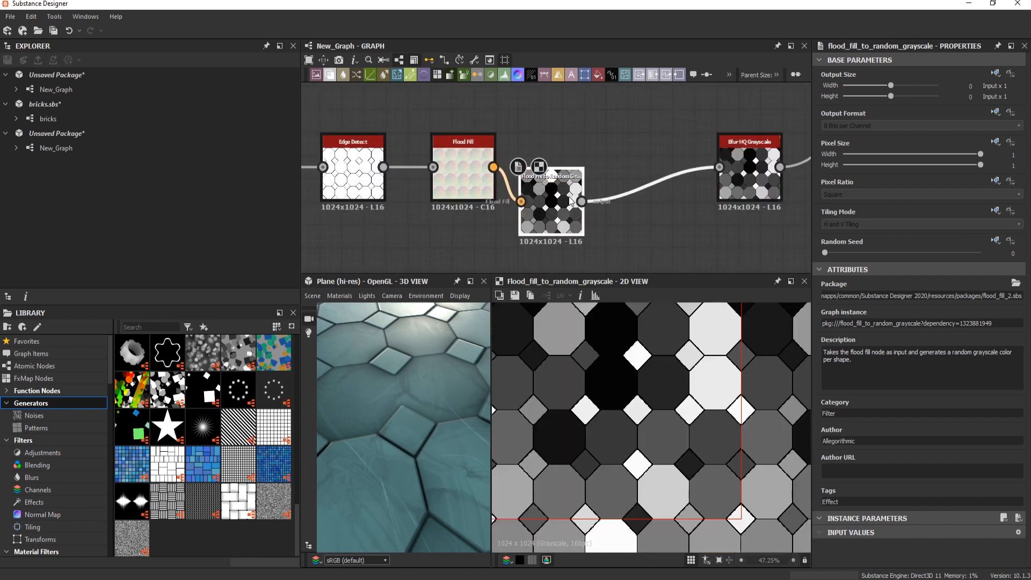
Replace the Flood Fill to Random Grayscale with a Flood Fill to Grayscale node connected to the Blur HQ Grayscale.
key("Delete")
key("space")
type("flo")
left_click(602, 256)
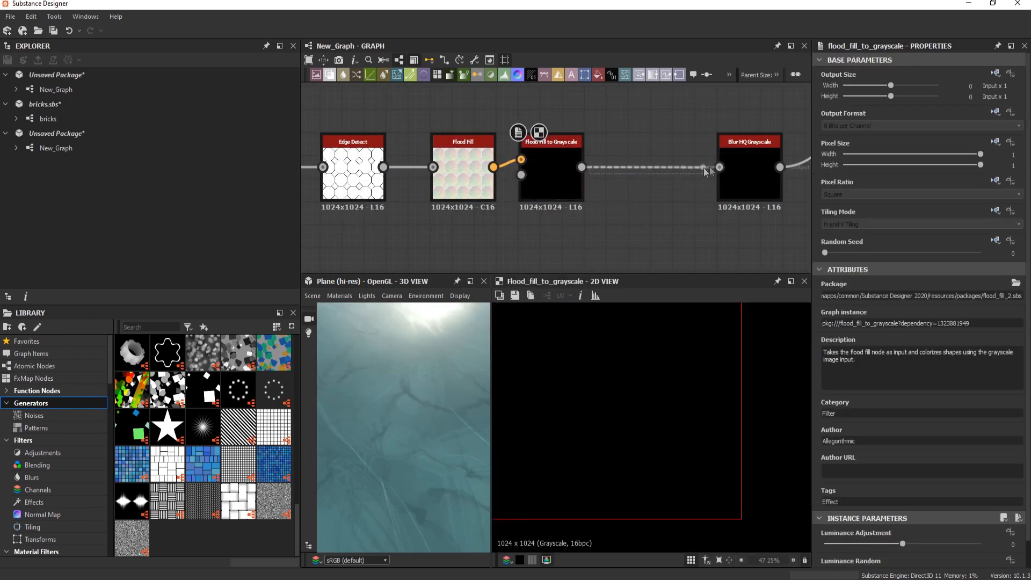
left_click_drag(704, 168, 719, 168)
Raise the luminance adjustment and luminance random of the Flood Fill to Grayscale node to get varied light grey tiles.
left_click(559, 180)
scroll(866, 519, "down", 2)
mouse_move(945, 544)
left_mouse_down()
mouse_move(958, 544)
mouse_move(948, 545)
left_mouse_up()
left_click_drag(908, 515, 966, 544)
scroll(692, 185, "down", 1)
Lower the height depth of the Ambient Occlusion (HBAO) node and check the tiled floor on the 3D plane.
middle_click_drag(692, 185, 451, 172)
double_click(590, 188)
scroll(860, 451, "down", 3)
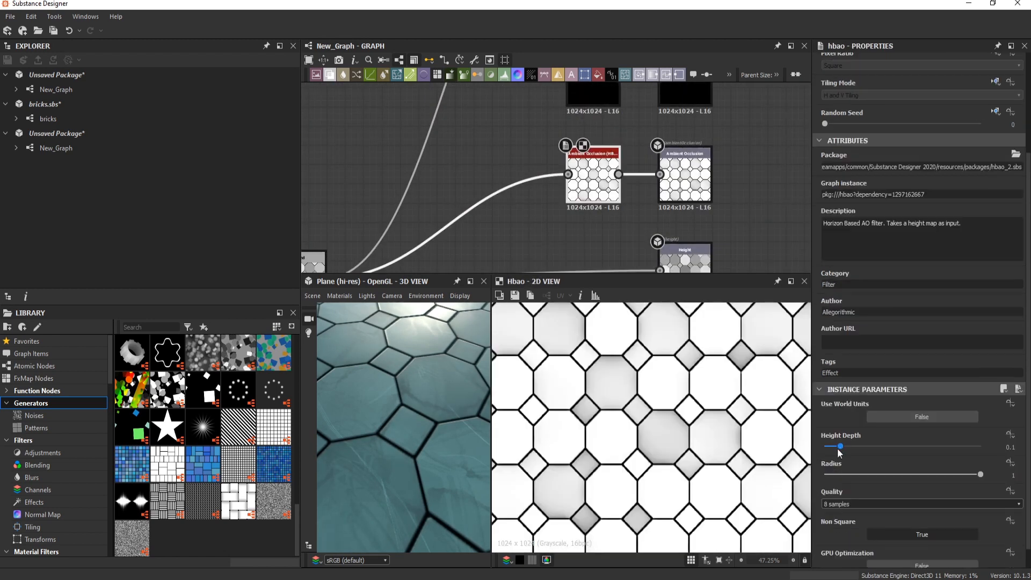
left_click_drag(841, 446, 831, 446)
left_click_drag(446, 414, 703, 376)
left_click_drag(430, 387, 604, 340)
Trace the tile chain back from the height Blend to the Tile Generator and review its parameters and tile edges.
middle_click_drag(504, 152, 657, 98)
scroll(458, 234, "up", 1)
double_click(458, 234)
middle_click_drag(458, 234, 576, 185)
scroll(627, 193, "up", 4)
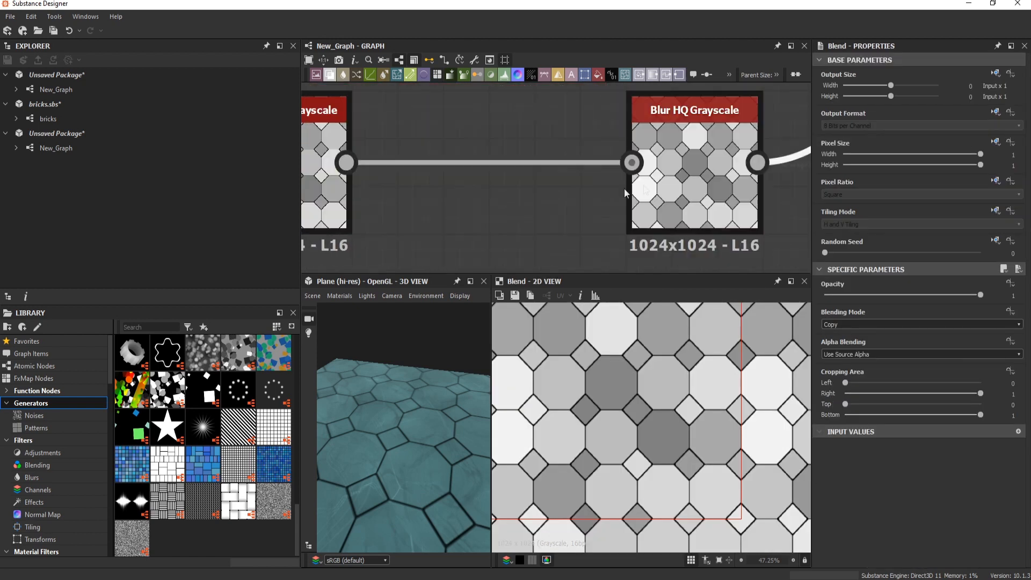
left_click(644, 189)
scroll(646, 476, "up", 9)
middle_click_drag(323, 177, 853, 186)
double_click(559, 211)
scroll(909, 483, "down", 14)
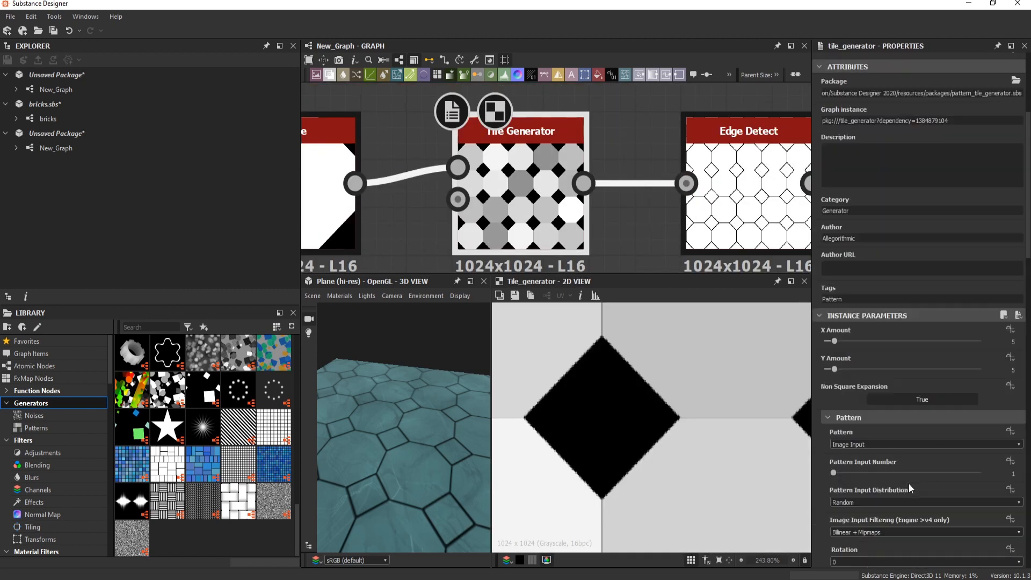
Set the Edge Detect's edge roundness to 0 and check the tile seams on the 3D plane.
middle_click_drag(752, 194, 599, 166)
double_click(599, 167)
scroll(888, 500, "down", 3)
left_click_drag(424, 386, 420, 429)
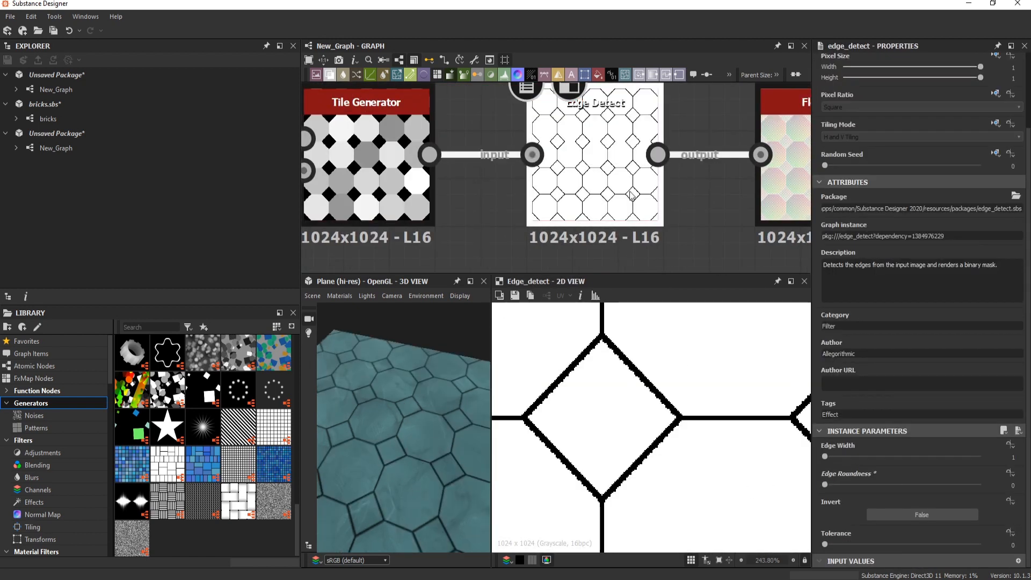
scroll(634, 188, "down", 4)
Examine the flood fill and blur nodes after the Edge Detect and view the whole tiled plane in 3D.
middle_click_drag(634, 188, 338, 226)
double_click(516, 209)
double_click(714, 211)
middle_click_drag(717, 207, 436, 216)
scroll(614, 369, "down", 4)
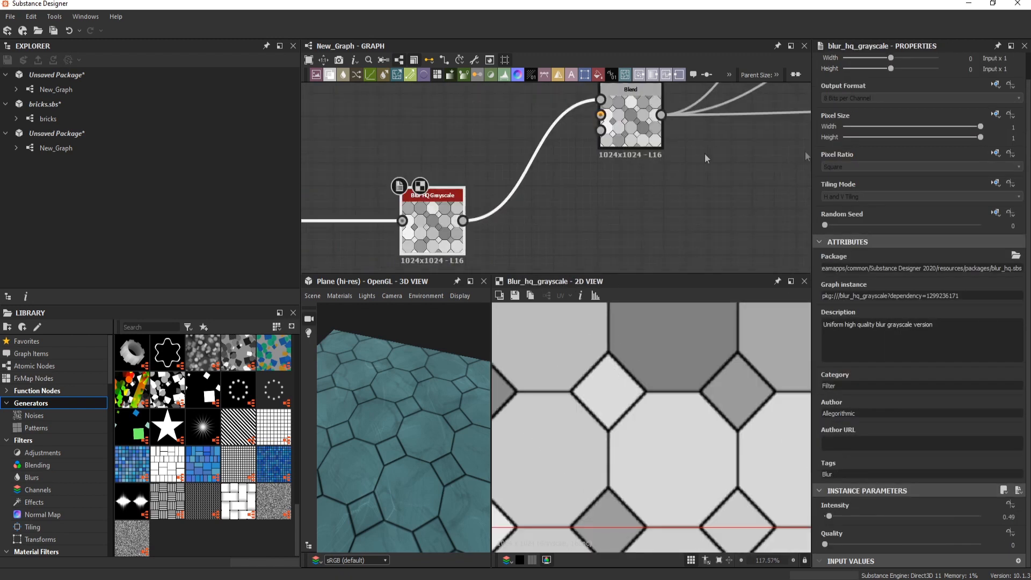
scroll(430, 425, "down", 4)
left_click_drag(429, 424, 538, 428)
Add a Levels node below the Edge Detect and feed it from the Tile Generator's output.
middle_click_drag(654, 156, 732, 174)
scroll(732, 173, "down", 3)
middle_click_drag(612, 207, 672, 125)
scroll(363, 158, "up", 4)
double_click(453, 161)
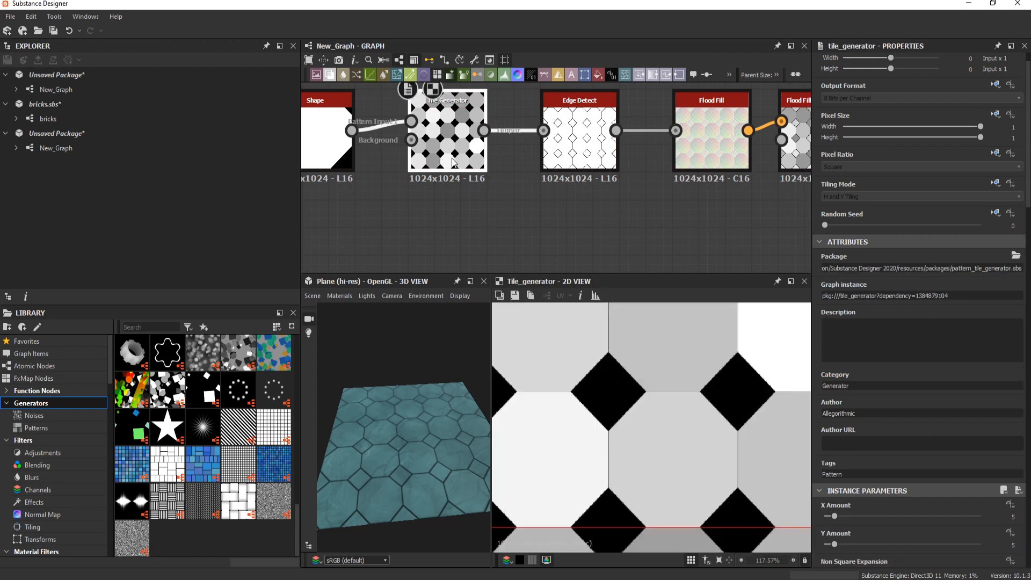
middle_click_drag(433, 158, 417, 112)
left_click(562, 220)
key("space")
type("l")
left_click(611, 245)
left_click_drag(468, 86, 529, 224)
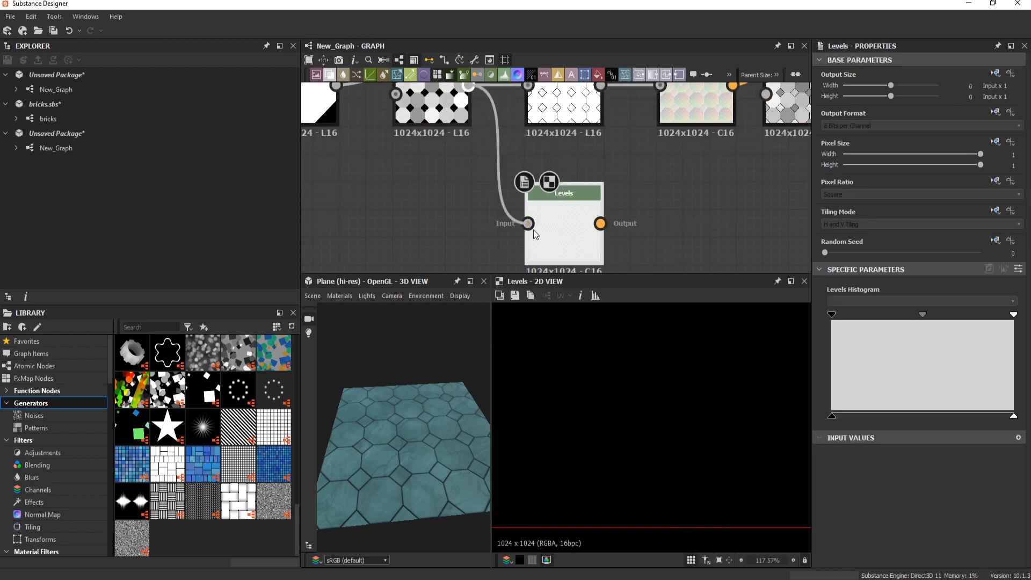
Invert and tighten the Levels input range to isolate the small diamond tiles as a white mask.
left_click_drag(832, 314, 931, 316)
left_click_drag(1014, 316, 922, 311)
middle_click_drag(781, 416, 684, 420)
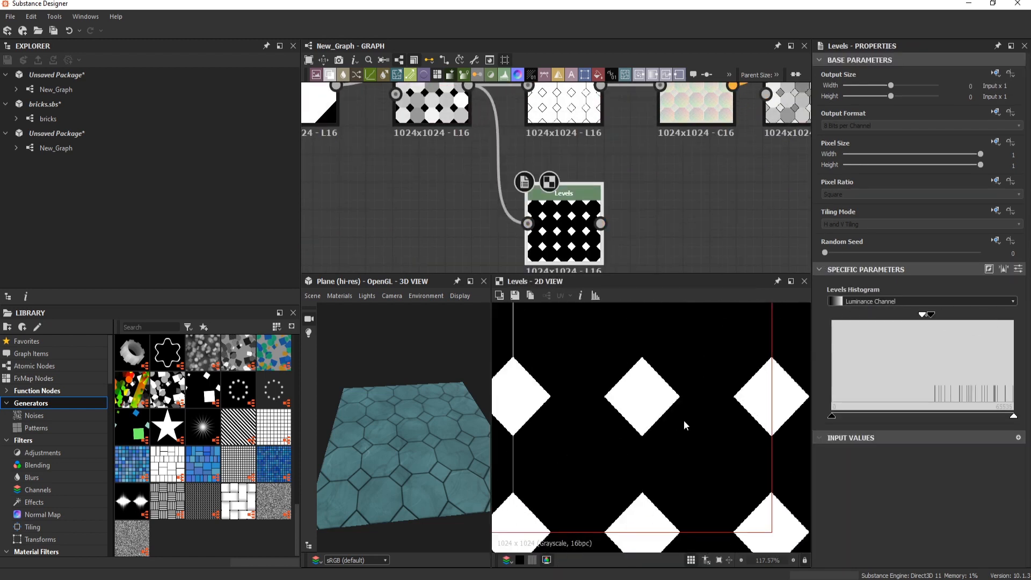
scroll(676, 420, "up", 4)
left_click_drag(931, 315, 861, 318)
scroll(630, 390, "down", 10)
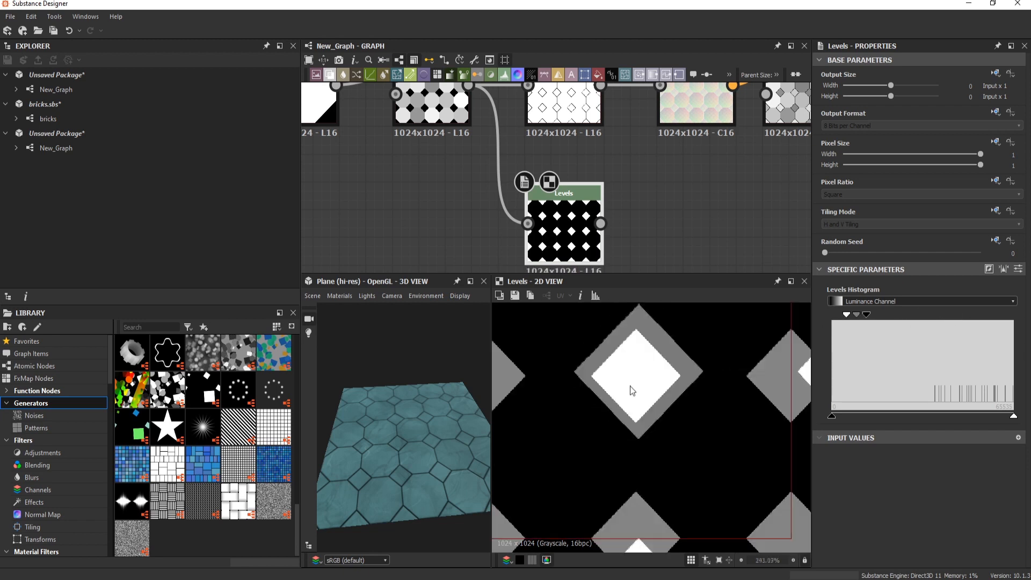
Add a Blend after the Overlay Blend in the colour chain and connect the Levels mask to its opacity input.
middle_click_drag(682, 162, 629, 195)
scroll(618, 188, "down", 7)
left_click(538, 133)
key("space")
type("bl")
key("Return")
left_click_drag(658, 125, 558, 141)
left_click(547, 142)
middle_click_drag(558, 258, 604, 172)
left_click(580, 180)
middle_click_drag(607, 113, 598, 231)
scroll(590, 161, "up", 6)
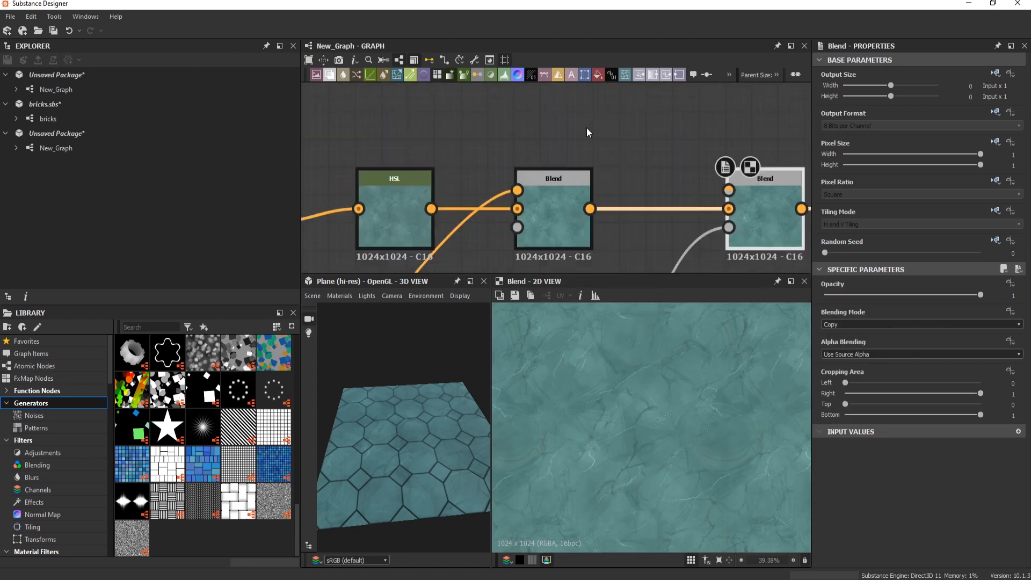
Add an HSL node from the Overlay Blend into the masked Blend's foreground, with hue 0.53 and saturation 0.58.
key("space")
type("h")
left_click(603, 186)
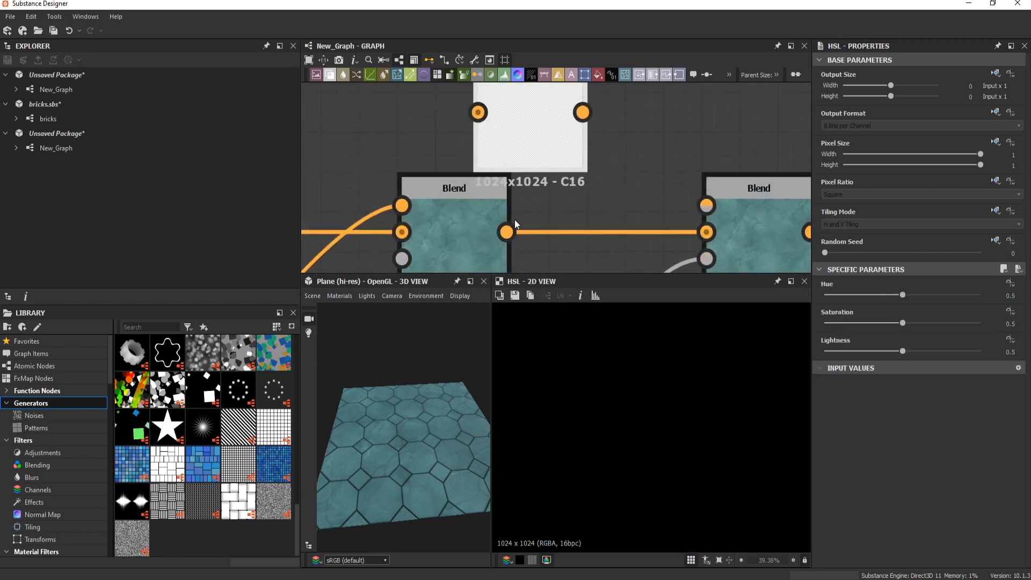
left_click_drag(435, 428, 408, 408)
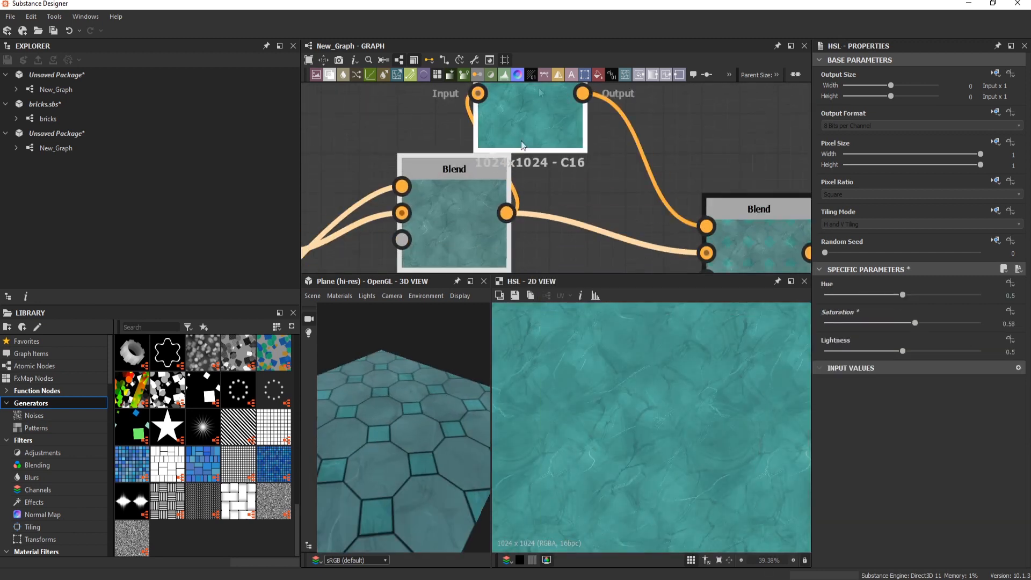
left_click_drag(903, 295, 908, 294)
middle_click_drag(753, 210, 579, 66)
Set the diamond tiles' HSL to hue 0.57, saturation 0.54 and lightness 0.42, checking the masked Blend in 2D and 3D.
double_click(583, 121)
scroll(636, 435, "up", 8)
left_click_drag(455, 460, 500, 404)
scroll(636, 436, "down", 6)
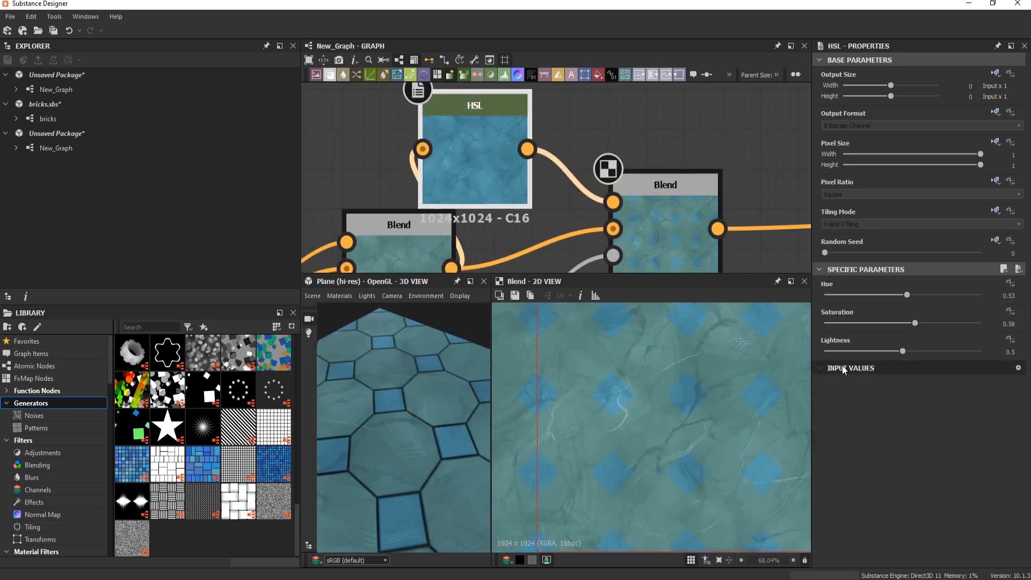
left_click_drag(908, 295, 891, 350)
scroll(698, 387, "down", 5)
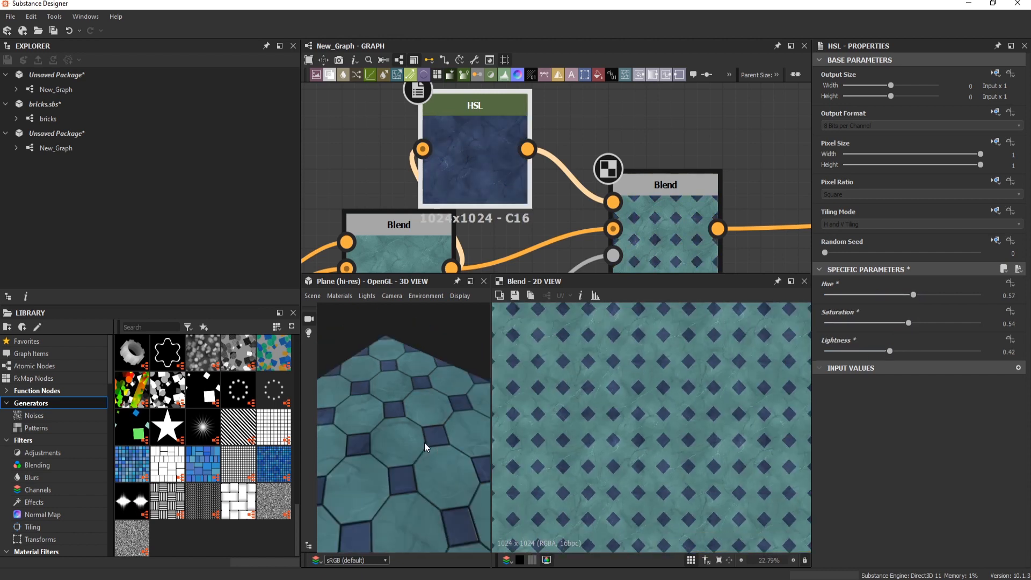
scroll(424, 443, "down", 5)
scroll(585, 145, "down", 3)
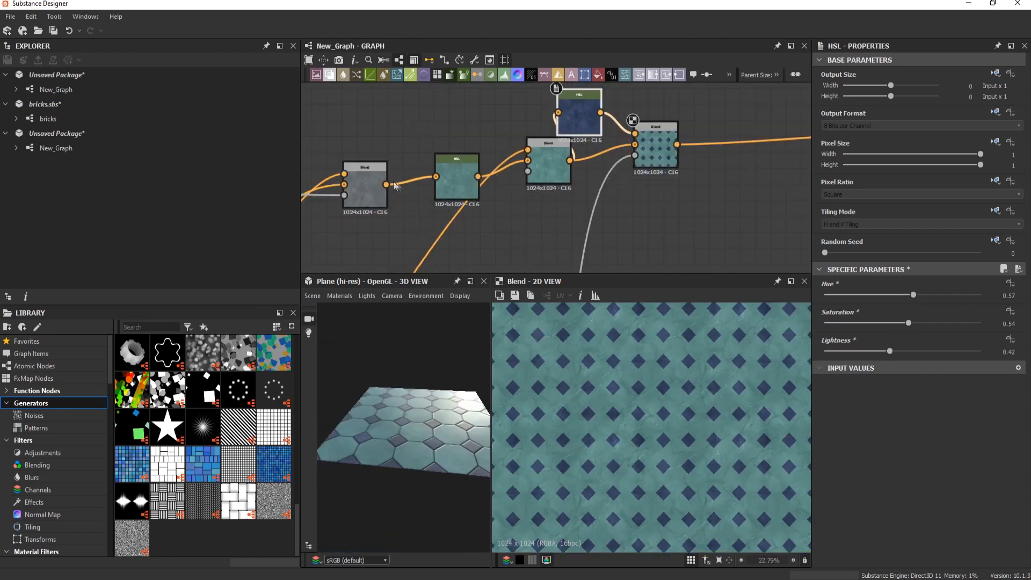
Feed the dark blue HSL from the teal HSL and use the grey Blend as the masked Blend's background.
left_click_drag(461, 169, 446, 122)
middle_click_drag(556, 114, 544, 167)
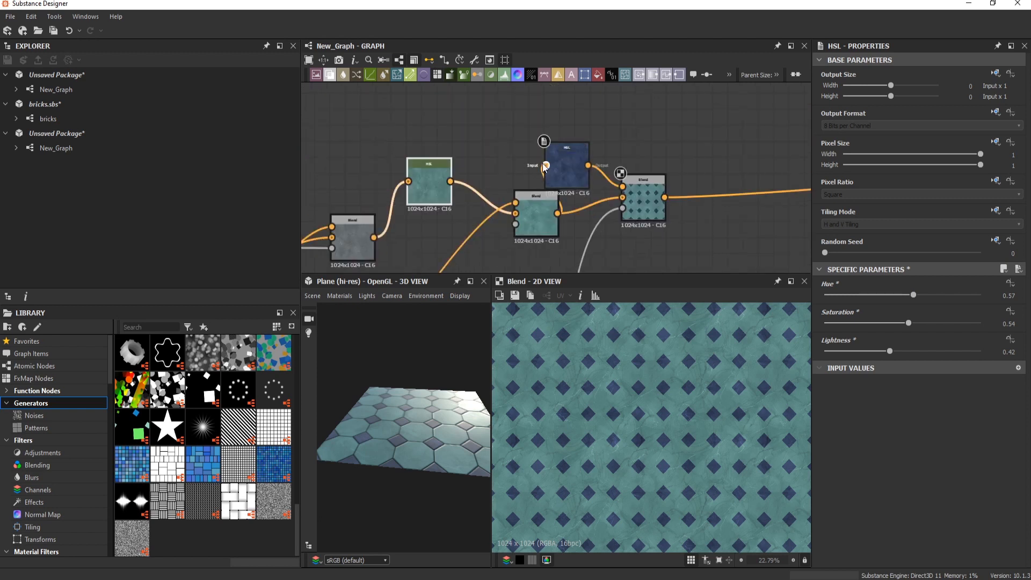
left_click_drag(623, 197, 374, 237)
left_click_drag(354, 445, 387, 519)
scroll(387, 519, "up", 4)
double_click(572, 181)
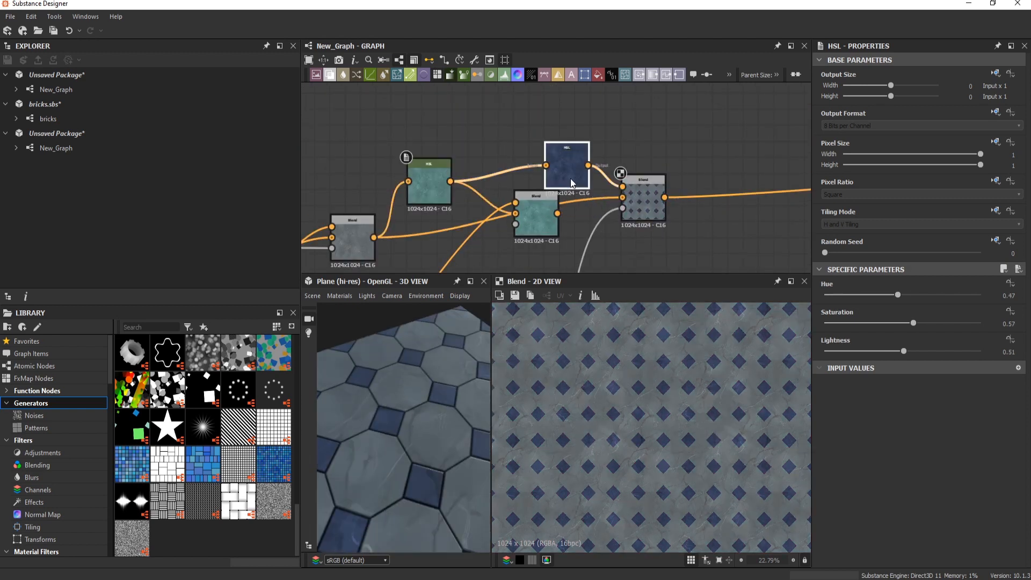
Set the diamond tiles' dark blue HSL hue to 0.54 and open the Default material's properties for the 3D view.
left_click_drag(913, 295, 911, 295)
left_click_drag(408, 435, 344, 365)
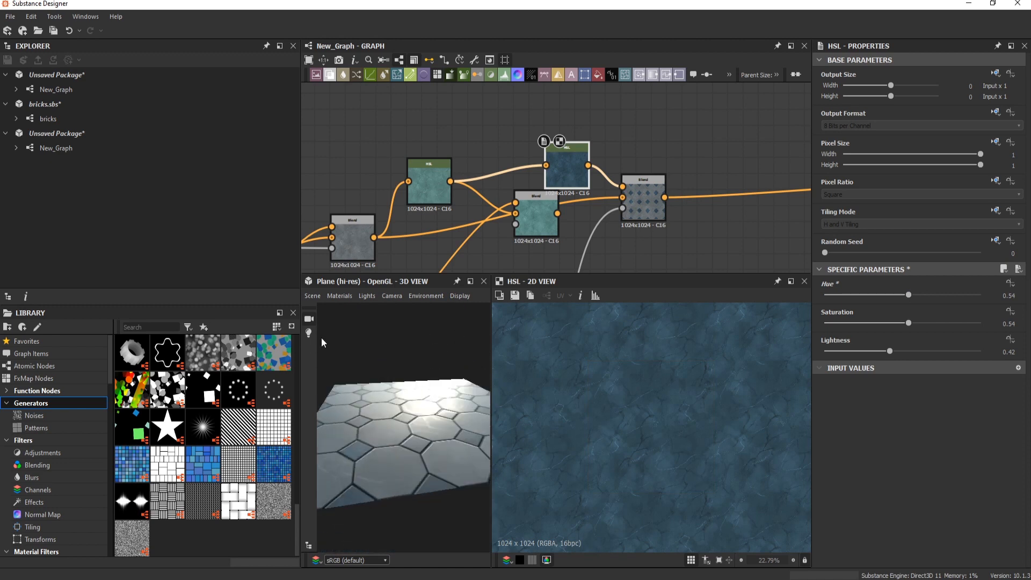
left_click(339, 296)
mouse_move(355, 311)
mouse_move(438, 369)
left_click(554, 379)
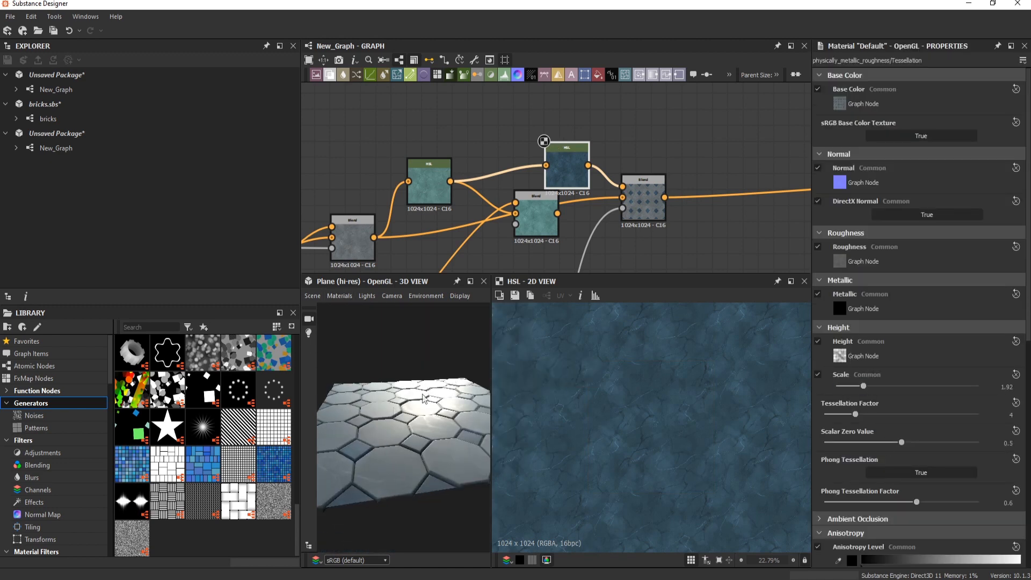
scroll(410, 456, "up", 3)
left_click_drag(425, 399, 472, 376)
scroll(473, 376, "down", 3)
Add a Gradient Map beside a second Ambient Occlusion node fed from the final height Blend.
scroll(663, 171, "down", 5)
middle_click_drag(779, 253, 640, 202)
scroll(639, 202, "down", 2)
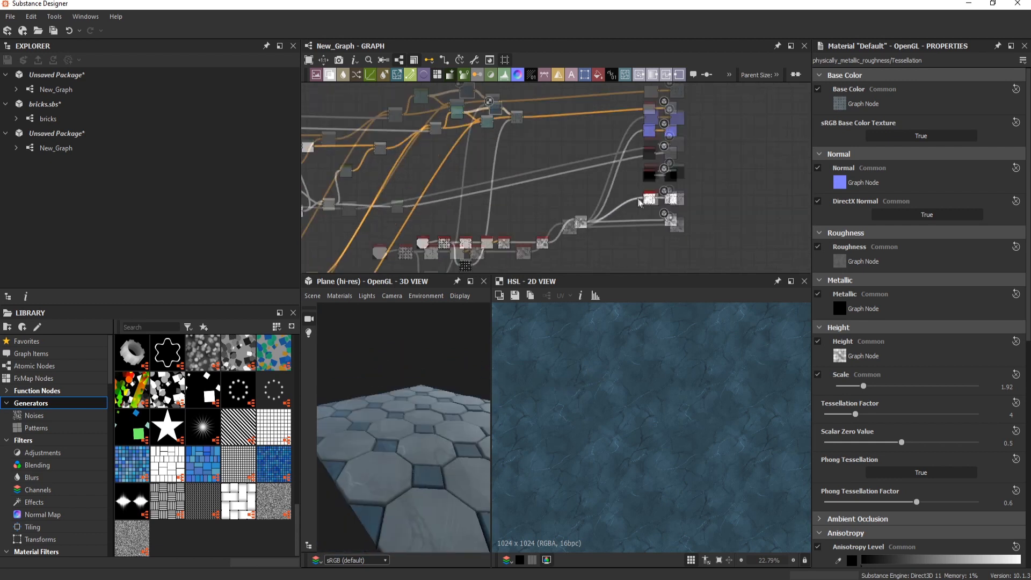
scroll(639, 202, "up", 5)
double_click(665, 204)
key("space")
left_click(502, 199)
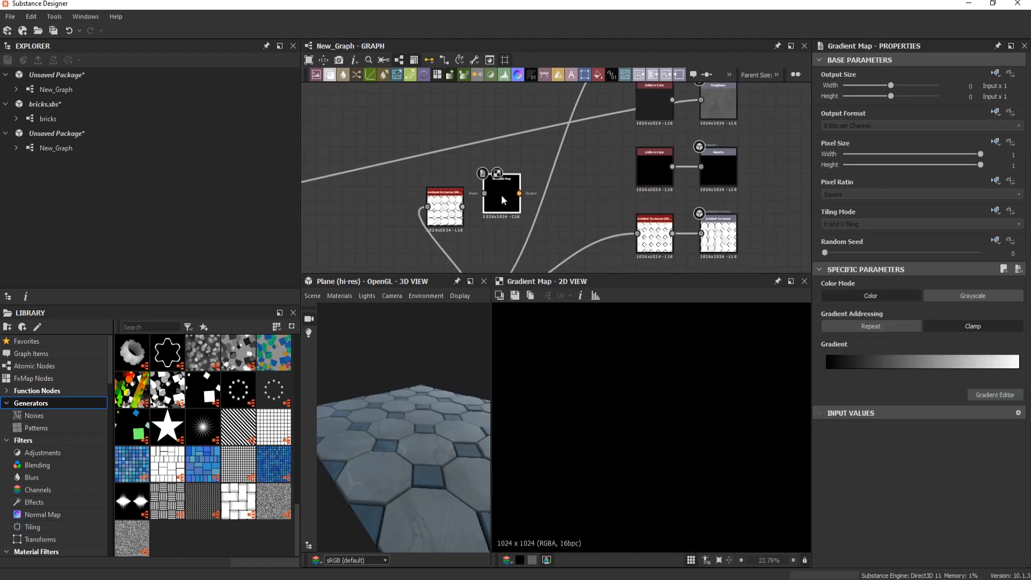
Insert a Blend before the Base Color output and feed the ambient occlusion Gradient Map into its foreground.
scroll(497, 207, "down", 3)
key("space")
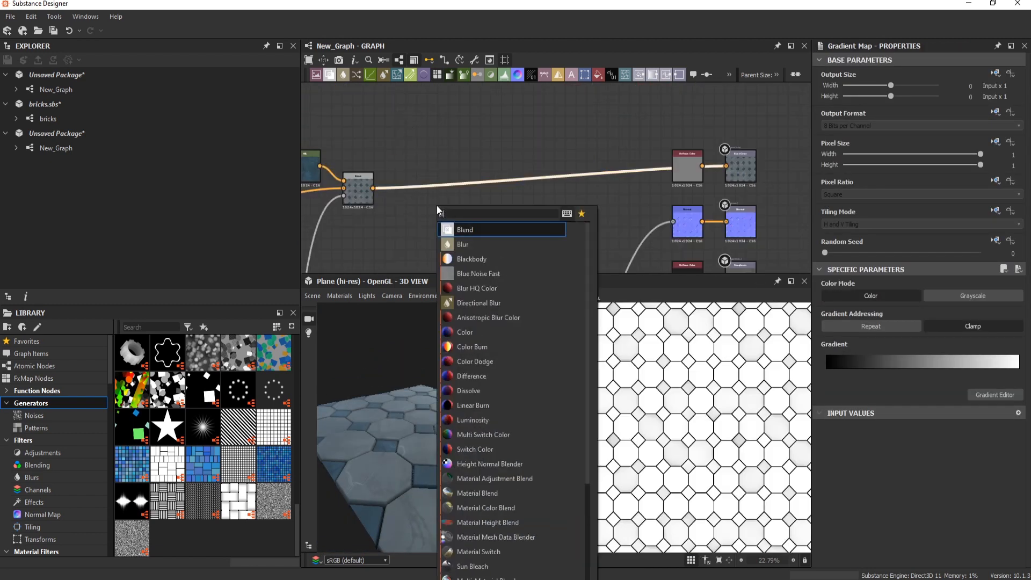
left_click(476, 225)
scroll(545, 219, "up", 3)
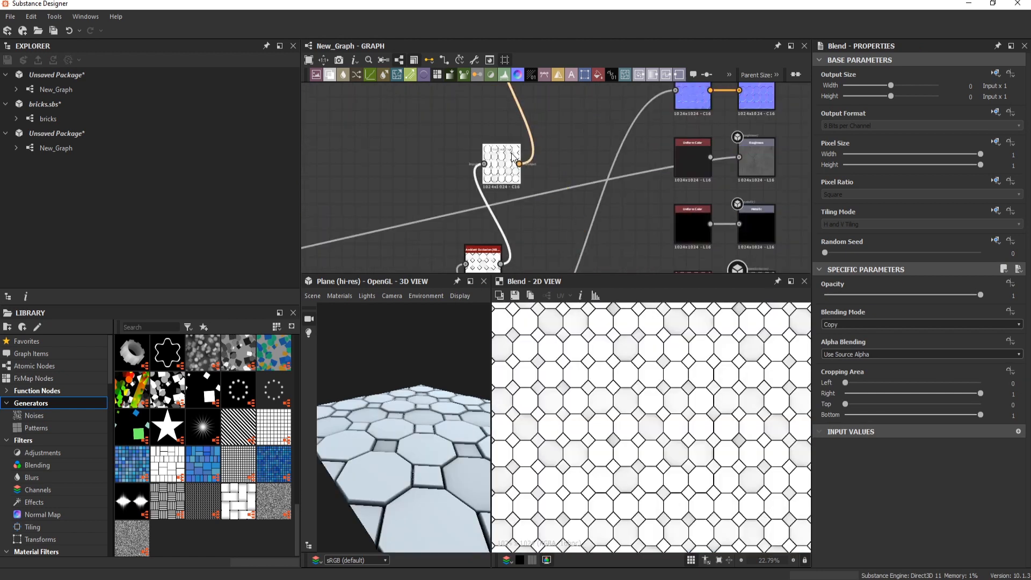
key("ctrl+z")
Recolour the Gradient Map's white key to salmon pink and set the new Blend's mode to Overlay.
left_click(995, 395)
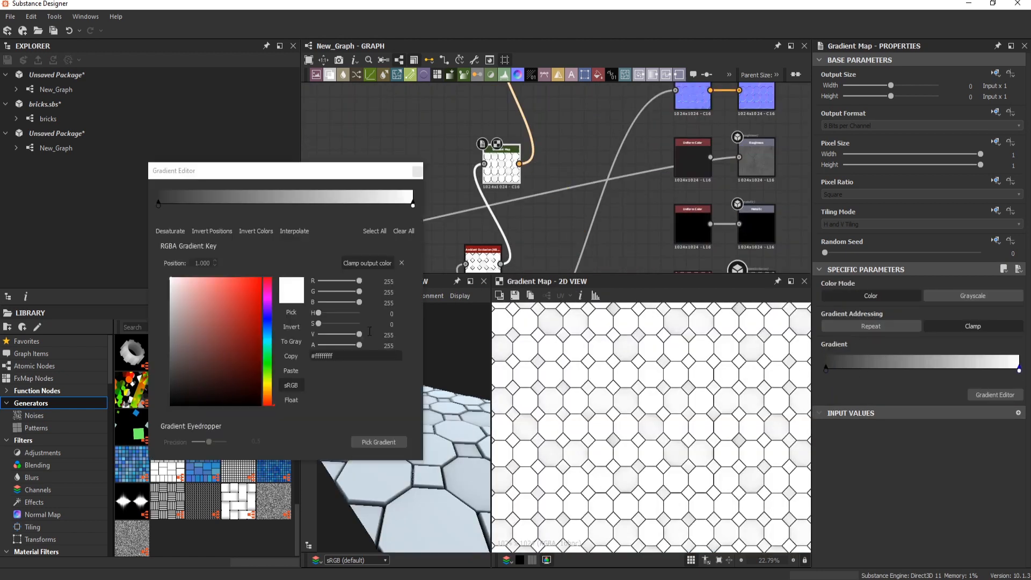
left_click(204, 288)
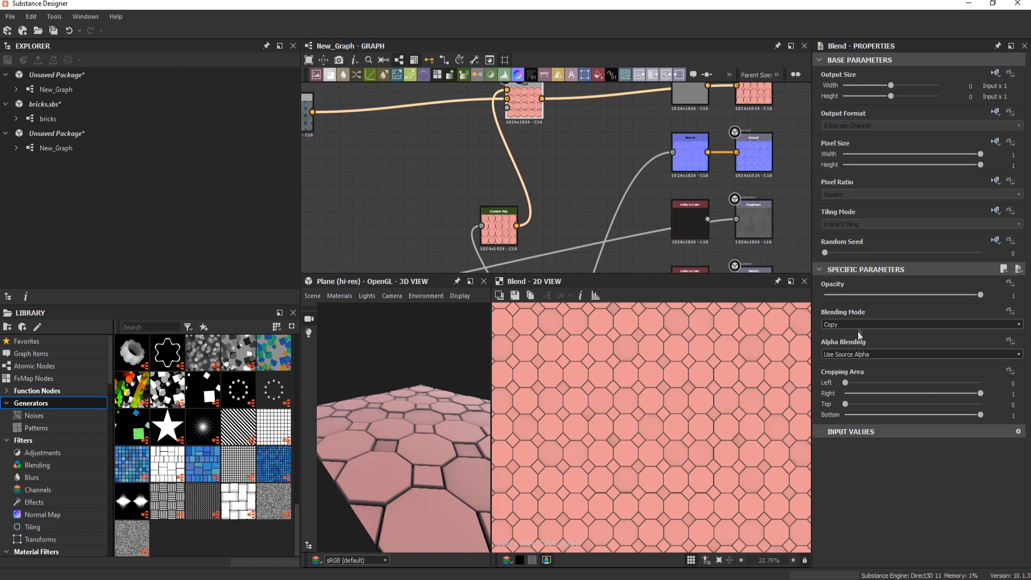
left_click(858, 327)
left_click(859, 359)
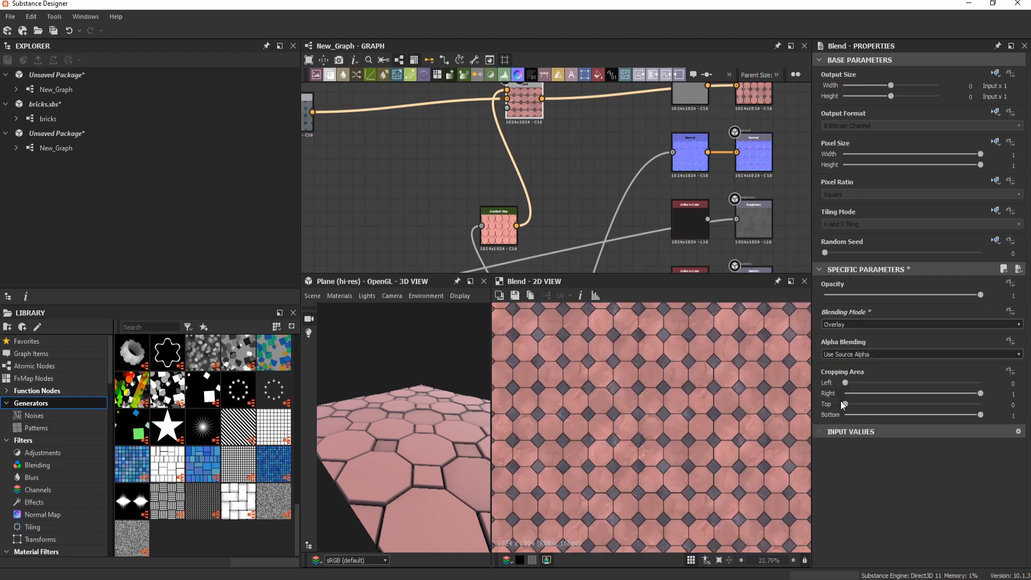
Move the gradient's dark key to about three quarters along and recolour the bright key turquoise.
left_click(498, 228)
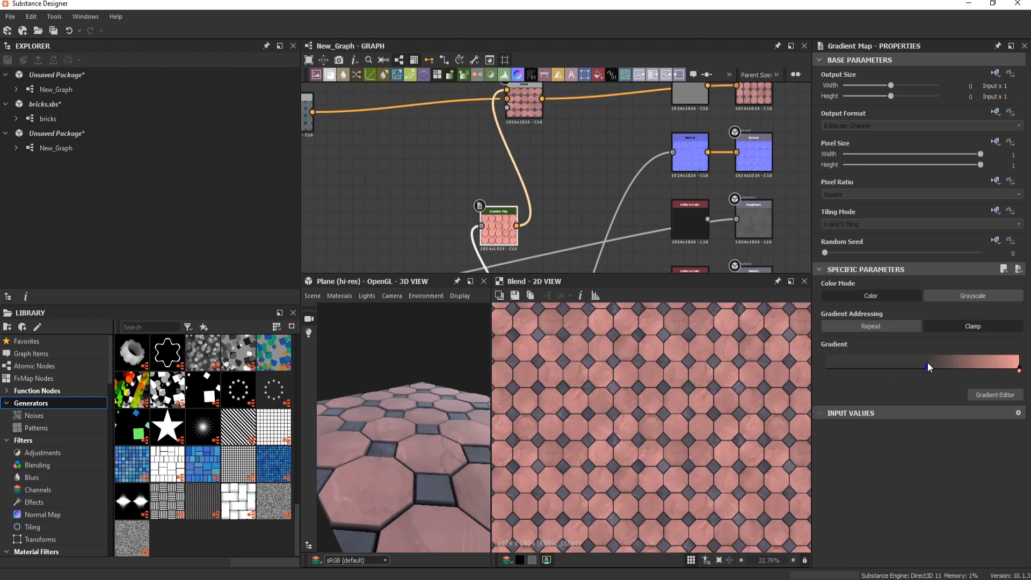
left_click(517, 106)
double_click(498, 228)
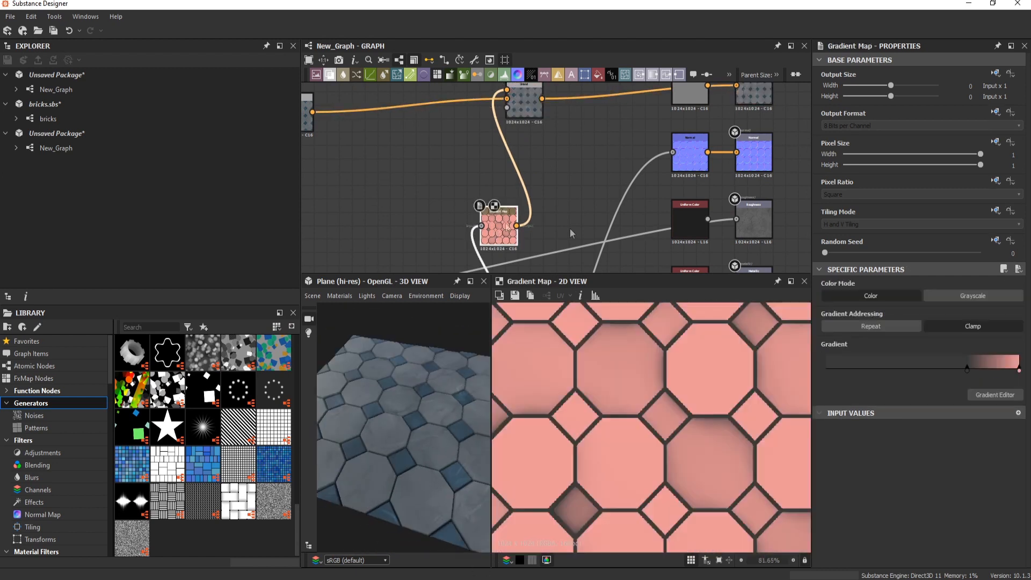
left_click(1020, 370)
left_click_drag(267, 397, 235, 278)
Lower the ambient occlusion Overlay Blend's opacity to 0.07 and check the tiles in 3D.
double_click(524, 102)
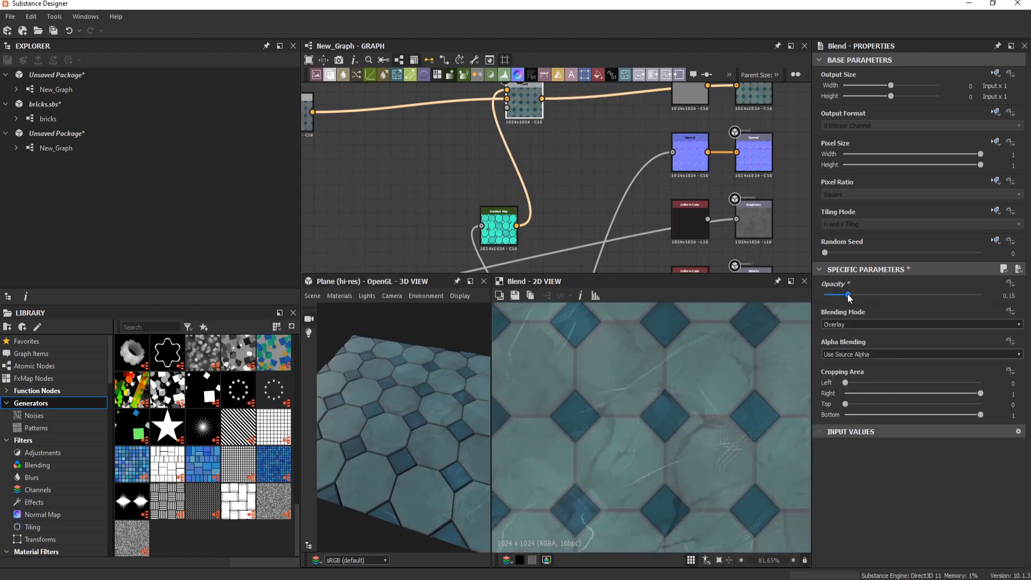
left_click_drag(850, 298, 836, 295)
left_click_drag(345, 451, 358, 476)
Move the Normal node away from its output and set its intensity to 10.
scroll(537, 177, "down", 3)
middle_click_drag(537, 177, 645, 161)
scroll(754, 139, "up", 2)
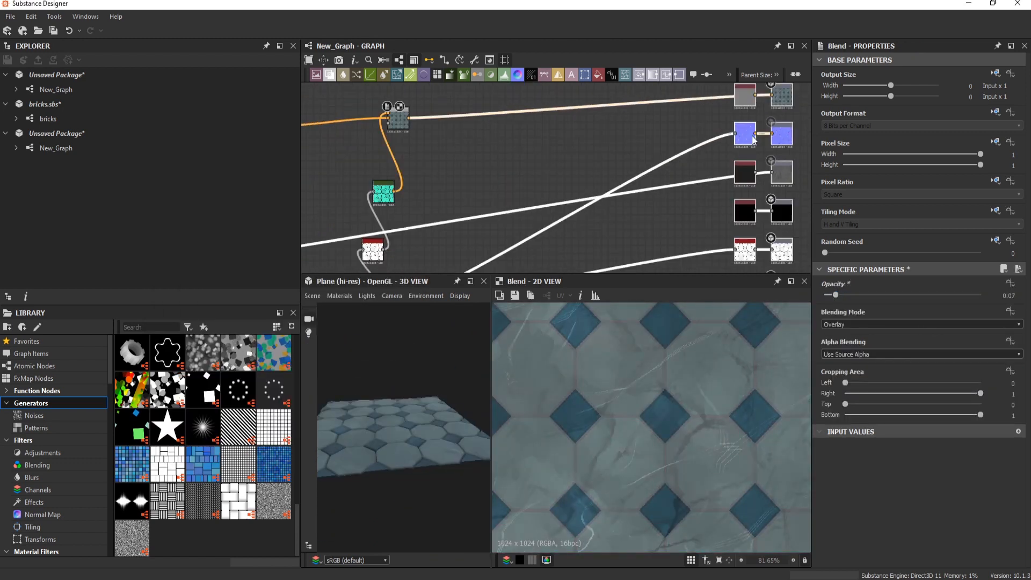
left_click_drag(754, 139, 663, 140)
type("10")
key("Return")
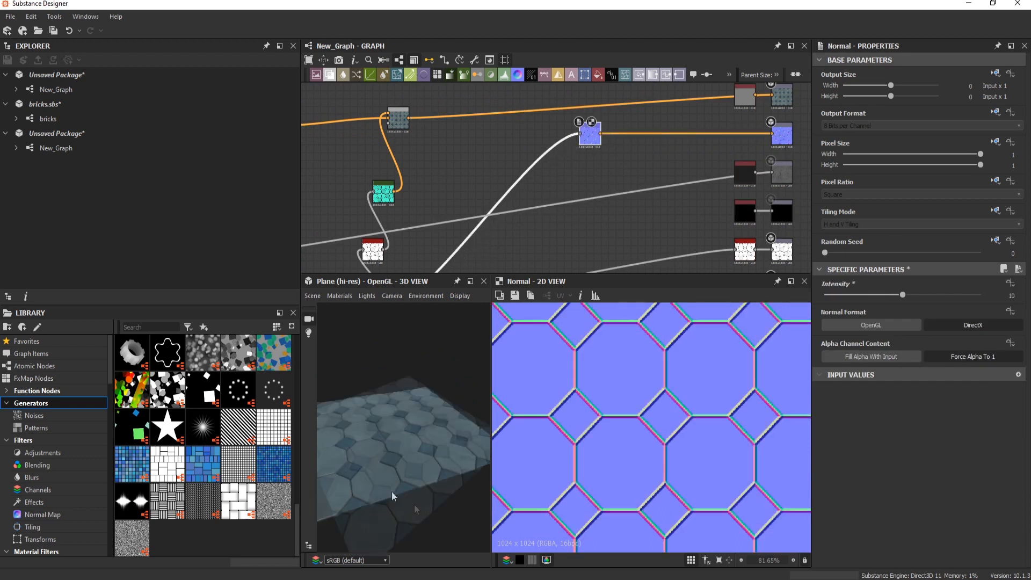
Add a second Edge Detect fed by the Tile Generator, with edge roundness 0.
middle_click_drag(605, 239, 675, 156)
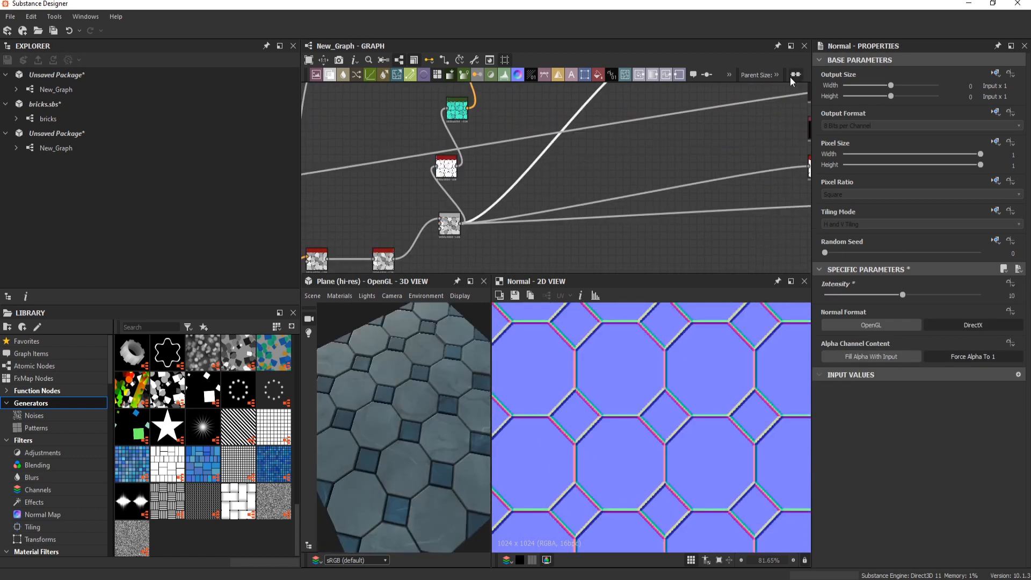
middle_click_drag(537, 161, 608, 217)
left_click(607, 230)
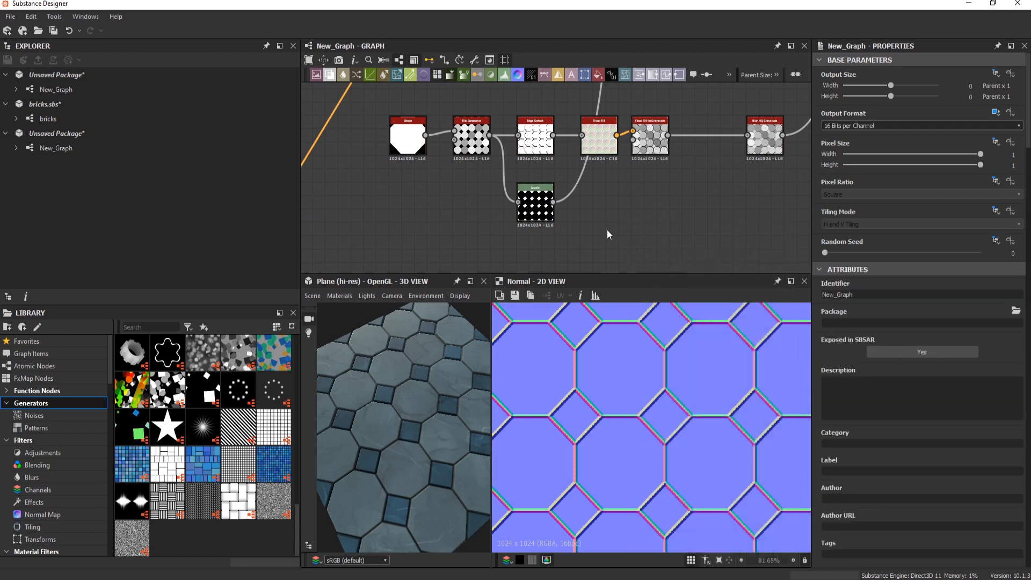
key("space")
type("edge")
left_click(653, 259)
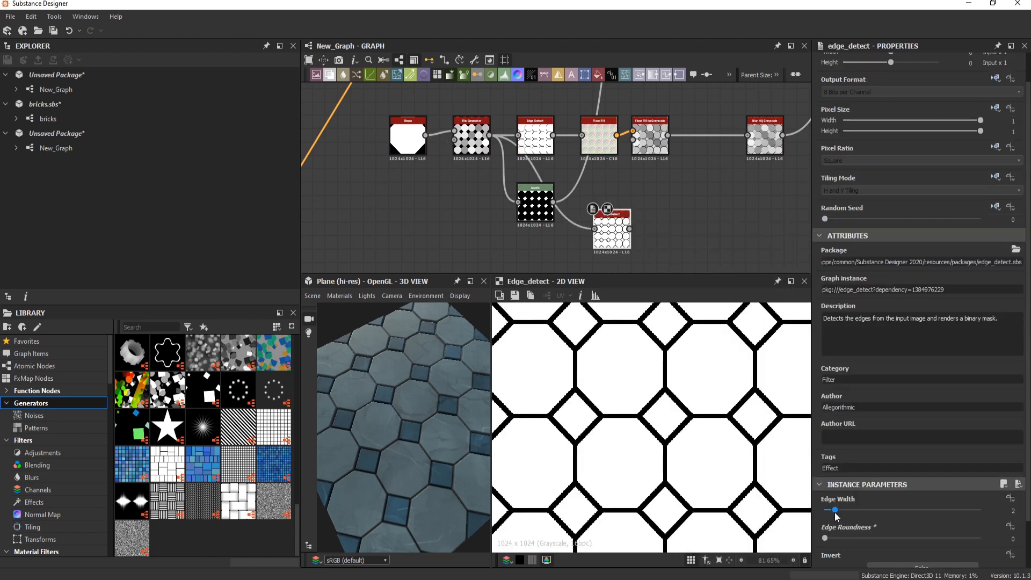
Set the second Edge Detect's edge width to 2.75 and Invert to True.
scroll(611, 254, "up", 2)
key("space")
key("Escape")
scroll(838, 529, "down", 3)
left_click(898, 515)
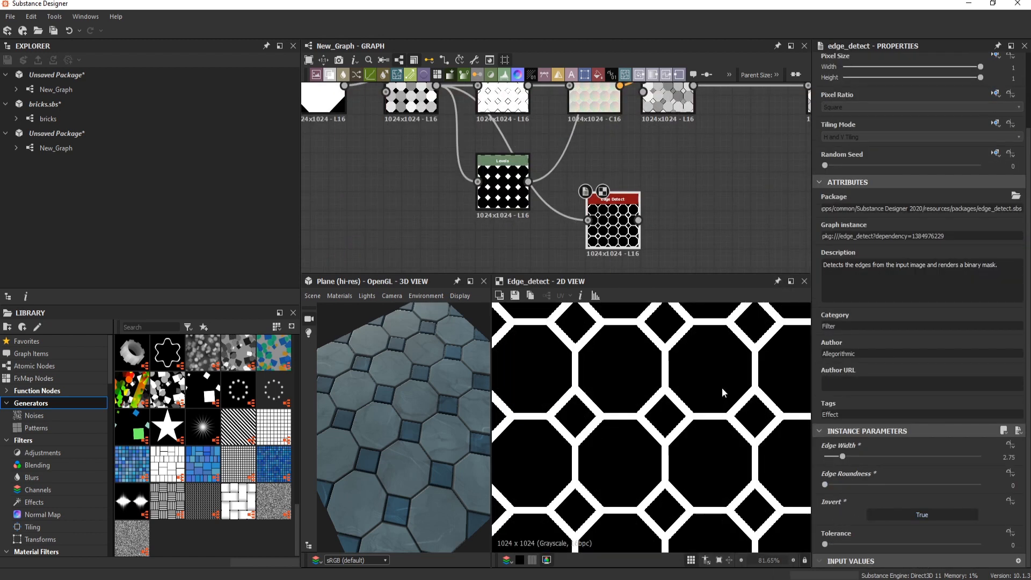
Add a Bevel node after the inverted Edge Detect.
scroll(681, 383, "up", 5)
scroll(687, 258, "up", 3)
key("space")
key("Escape")
key("space")
type("bevel")
key("Return")
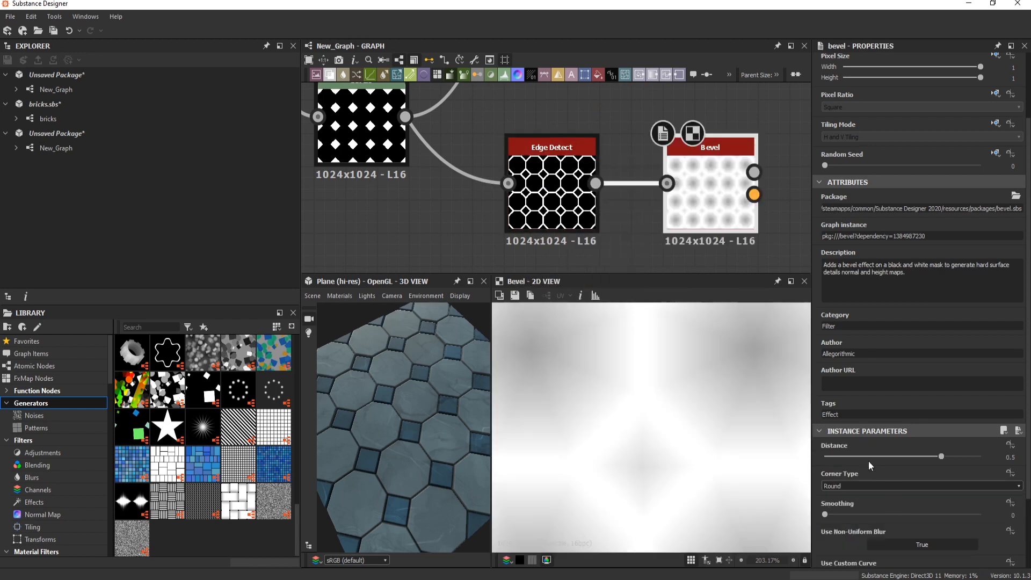
Set the Bevel's distance to 0.01 and inspect the softened line edges in 2D.
left_click_drag(884, 458, 904, 465)
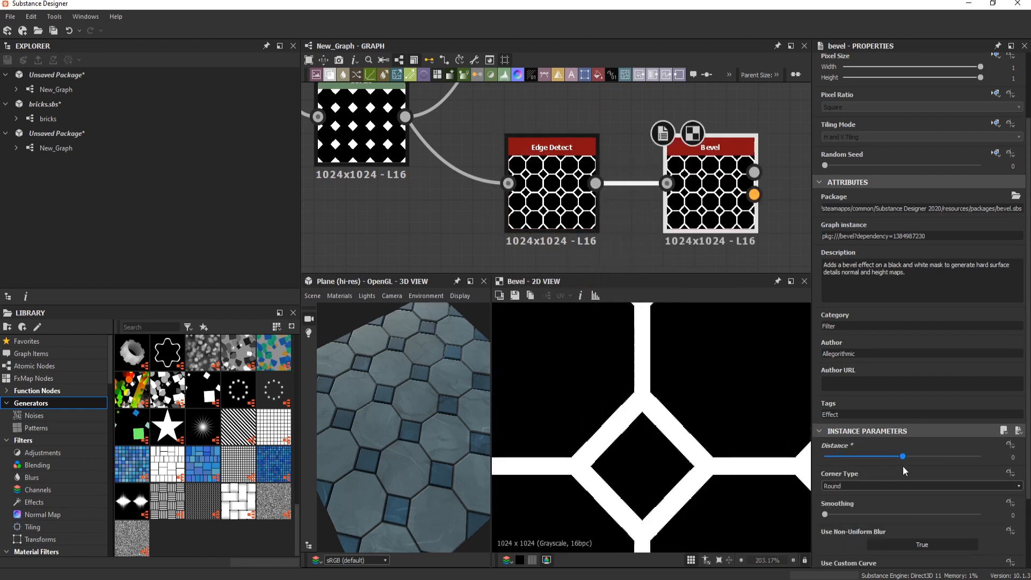
double_click(1010, 457)
type("0.01")
key("Return")
scroll(679, 437, "up", 9)
scroll(715, 232, "down", 6)
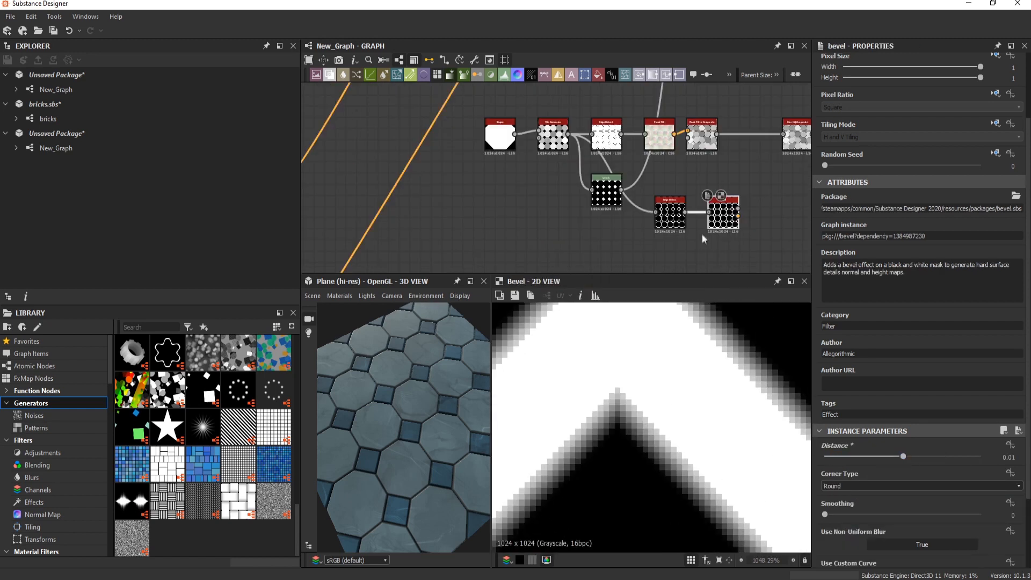
Add a Height Blend after the Blur HQ Grayscale with the Bevel's height feeding its Height Top input.
middle_click_drag(804, 137, 666, 185)
scroll(666, 185, "up", 3)
left_click_drag(648, 188, 572, 188)
key("space")
type("height")
key("Return")
scroll(637, 171, "down", 5)
left_click_drag(596, 233, 632, 171)
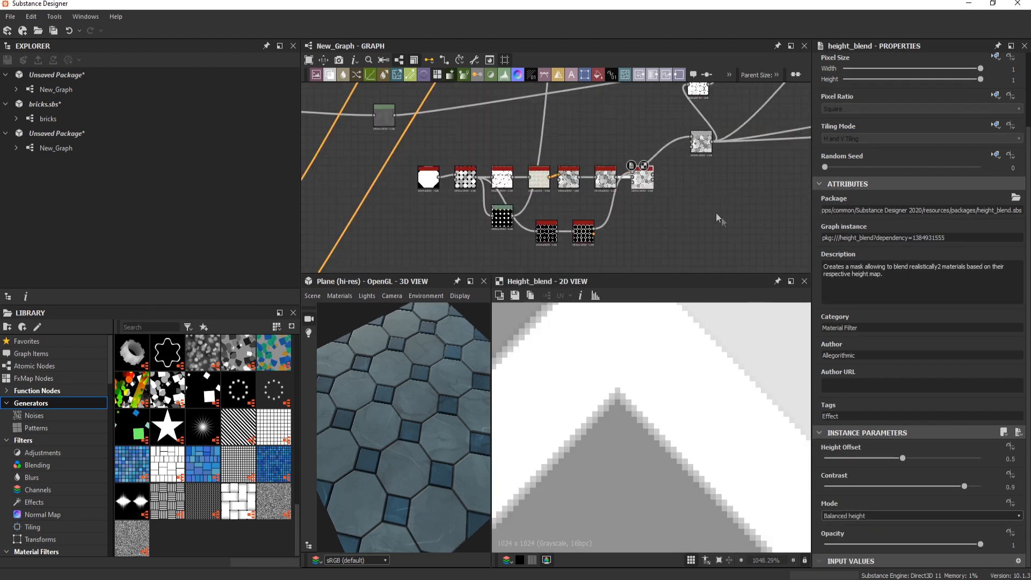
Connect the Height Blend's output to the following height Blend and check the tile borders in 3D.
scroll(657, 175, "up", 3)
middle_click_drag(657, 175, 626, 214)
left_click_drag(622, 210, 688, 144)
scroll(430, 456, "up", 4)
left_click_drag(419, 478, 456, 429)
scroll(559, 215, "down", 4)
Blend an orange Uniform Color (255, 122, 0) into the base colour chain, masked by the Height Blend.
middle_click_drag(709, 91, 519, 189)
left_click(505, 127)
key("space")
type("blend")
key("Return")
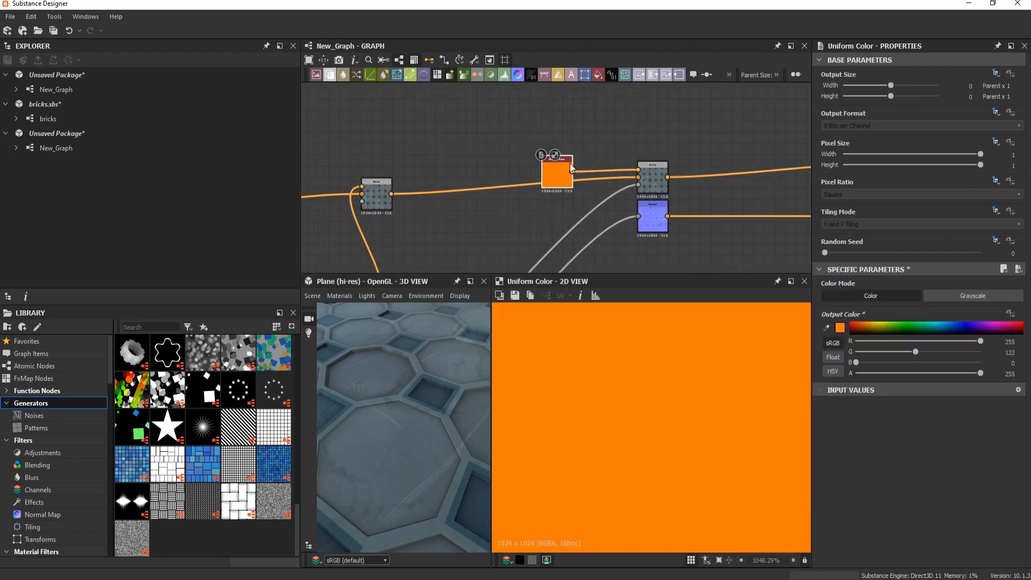
left_click_drag(572, 168, 539, 146)
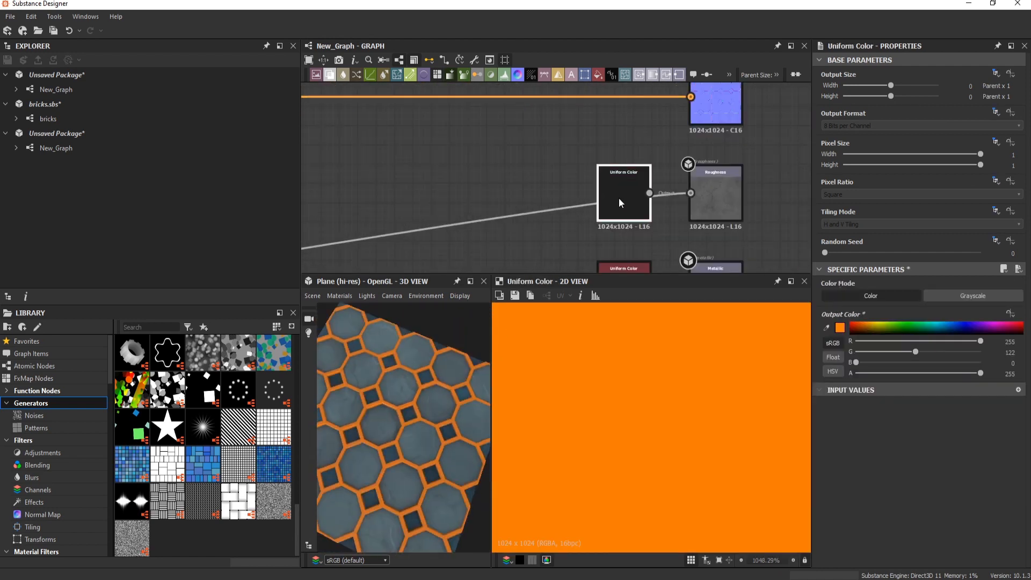
Move the grey roughness Uniform Color aside and insert a Blend before the Roughness output.
left_click_drag(619, 198, 492, 91)
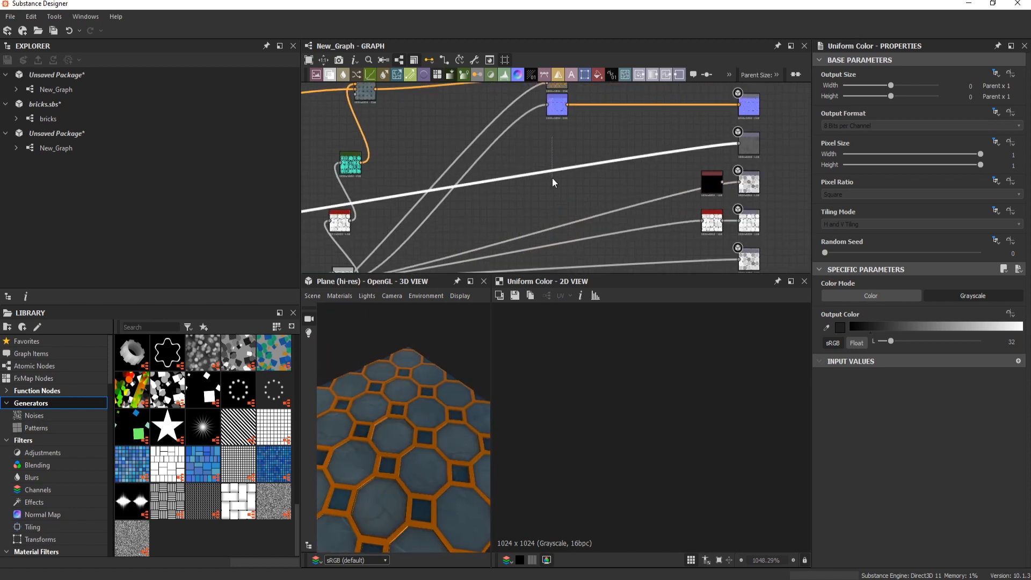
left_click(392, 202)
left_click_drag(392, 202, 627, 119)
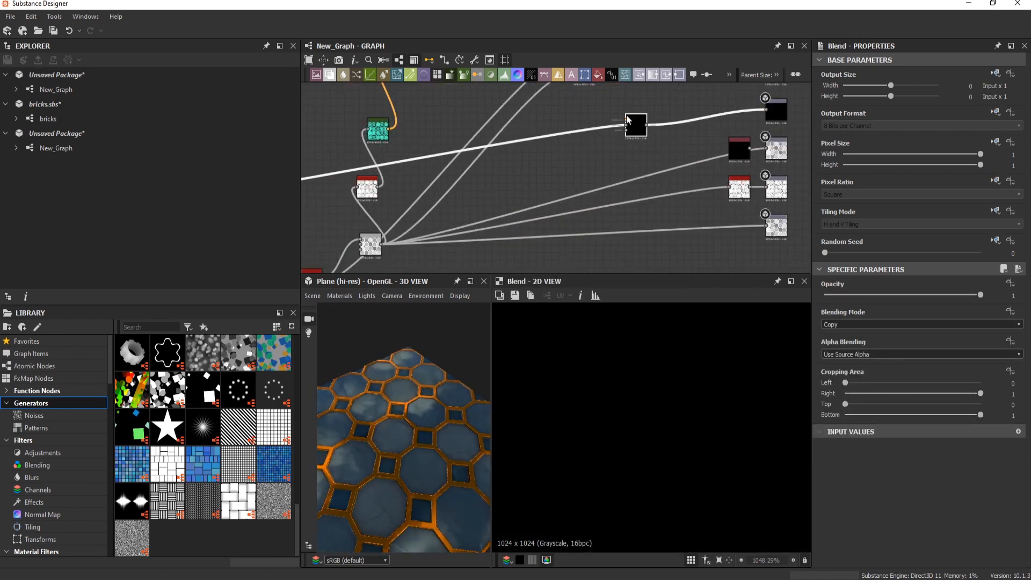
Reduce the inverted Edge Detect's edge width to 1.57 to thin the orange borders.
middle_click_drag(379, 244, 427, 211)
left_click(369, 249)
scroll(871, 323, "down", 1)
scroll(888, 327, "down", 1)
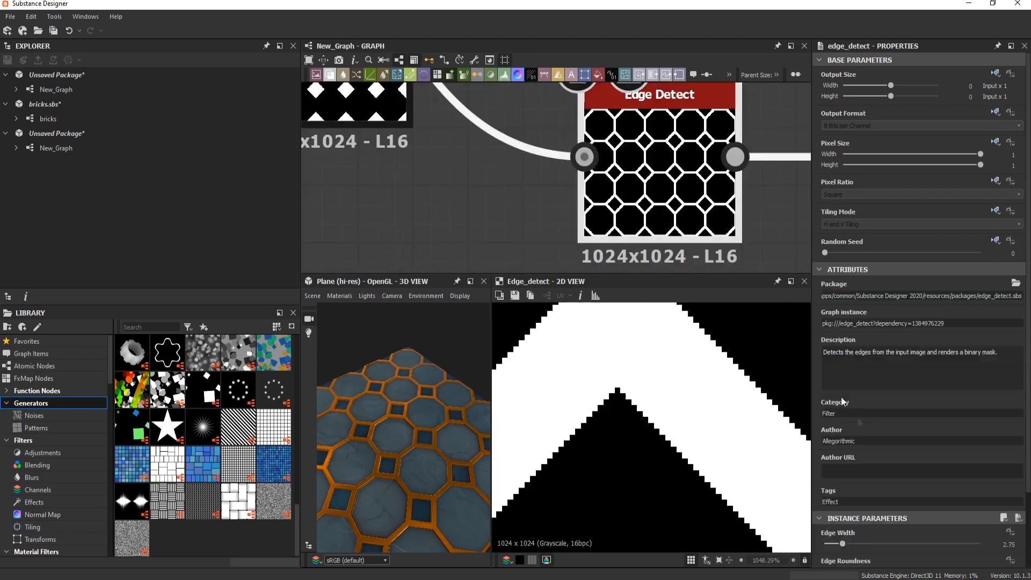
scroll(842, 399, "down", 2)
left_click_drag(841, 477, 831, 477)
Set the Height Blend's height offset to 0.33 and widen the 3D view to check the border.
middle_click_drag(763, 129, 601, 258)
scroll(744, 187, "down", 2)
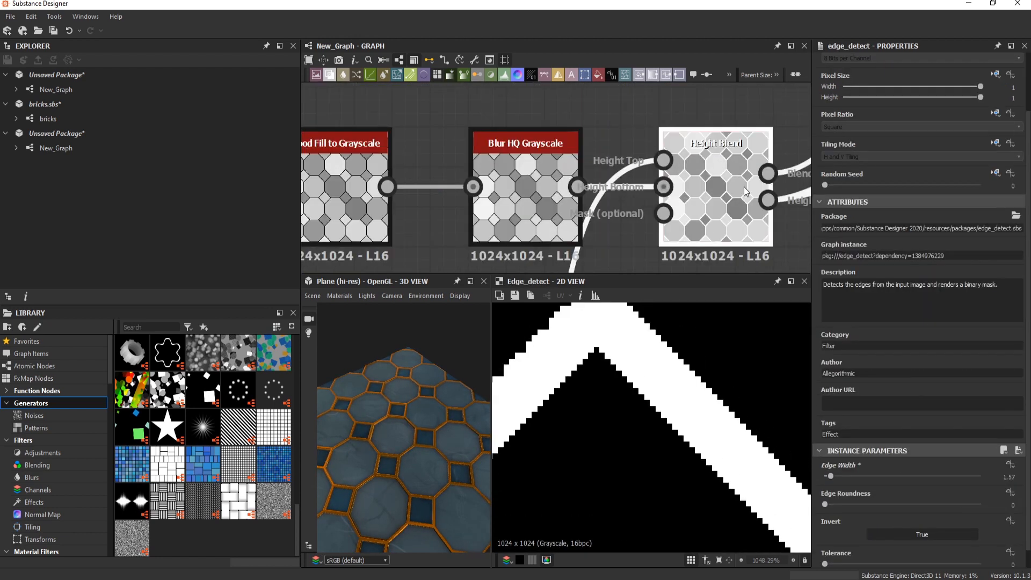
left_click_drag(493, 494, 539, 492)
mouse_move(456, 457)
left_mouse_down()
mouse_move(426, 497)
mouse_move(500, 449)
mouse_move(461, 446)
left_mouse_up()
scroll(461, 446, "up", 3)
middle_click_drag(612, 263, 595, 205)
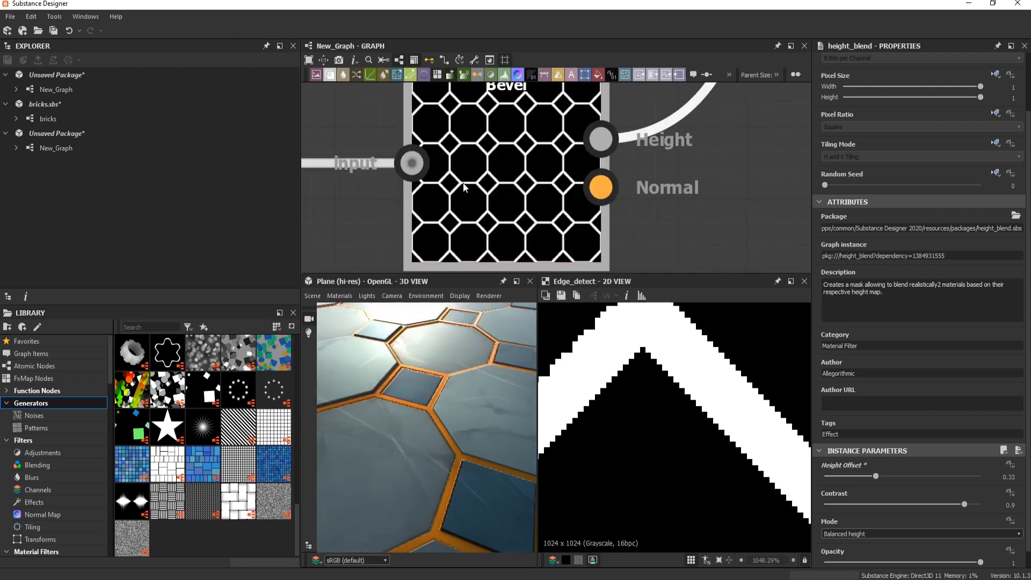
mouse_move(841, 498)
left_mouse_down()
mouse_move(862, 495)
mouse_move(851, 502)
left_mouse_up()
Change the border's Uniform Color to a golden orange of 255, 141, 0.
scroll(391, 411, "down", 3)
left_click_drag(391, 411, 408, 447)
middle_click_drag(478, 134, 425, 243)
scroll(456, 215, "down", 5)
middle_click_drag(510, 161, 660, 182)
scroll(659, 182, "down", 2)
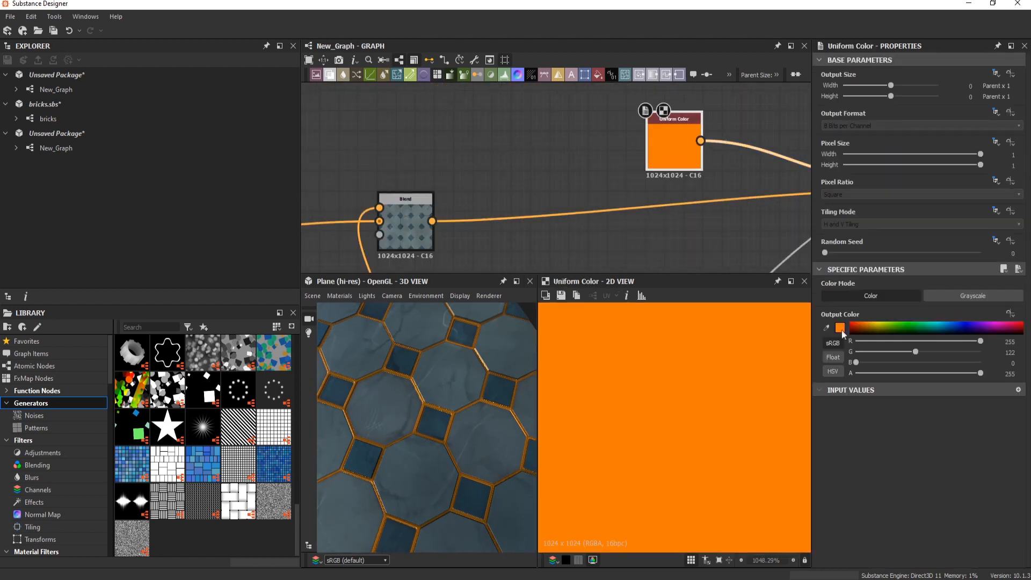
left_click(842, 329)
left_click_drag(591, 382, 590, 384)
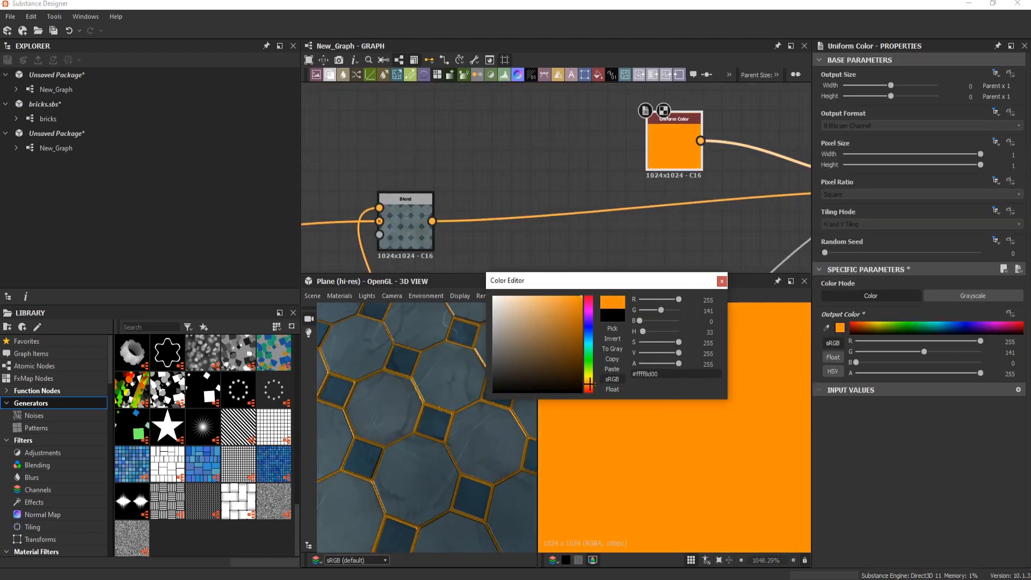
left_click(722, 282)
Examine the golden borders in 3D and preview the roughness Blend in 2D.
scroll(425, 420, "up", 3)
left_click_drag(424, 420, 429, 472)
scroll(437, 358, "down", 3)
scroll(437, 371, "up", 4)
scroll(531, 93, "down", 6)
scroll(531, 93, "down", 4)
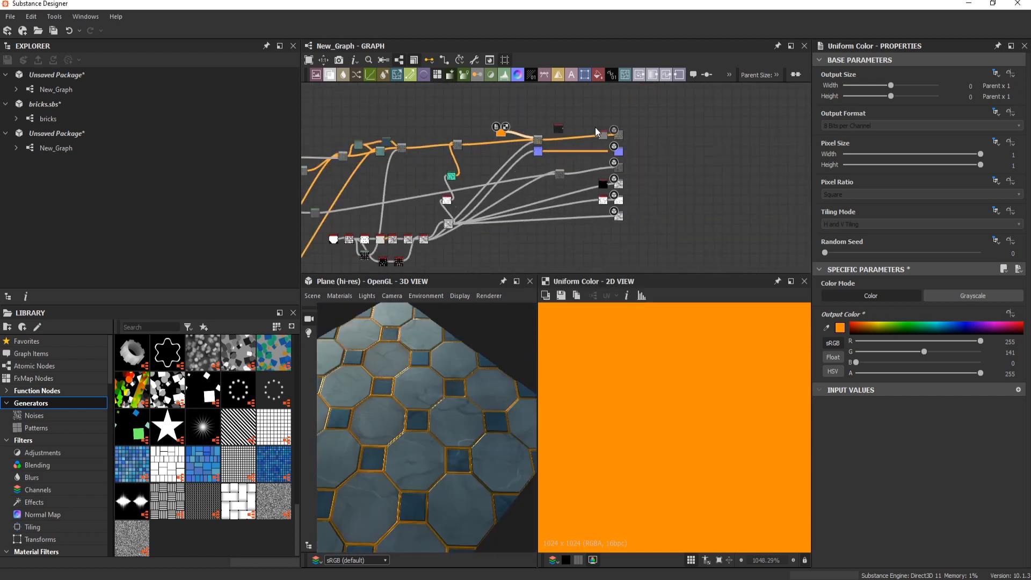
scroll(554, 162, "up", 4)
double_click(578, 184)
Move the output nodes further right to make room after the roughness Blend.
scroll(612, 355, "down", 11)
scroll(608, 168, "down", 3)
left_click_drag(634, 123, 680, 234)
left_click_drag(661, 172, 720, 172)
scroll(614, 163, "up", 5)
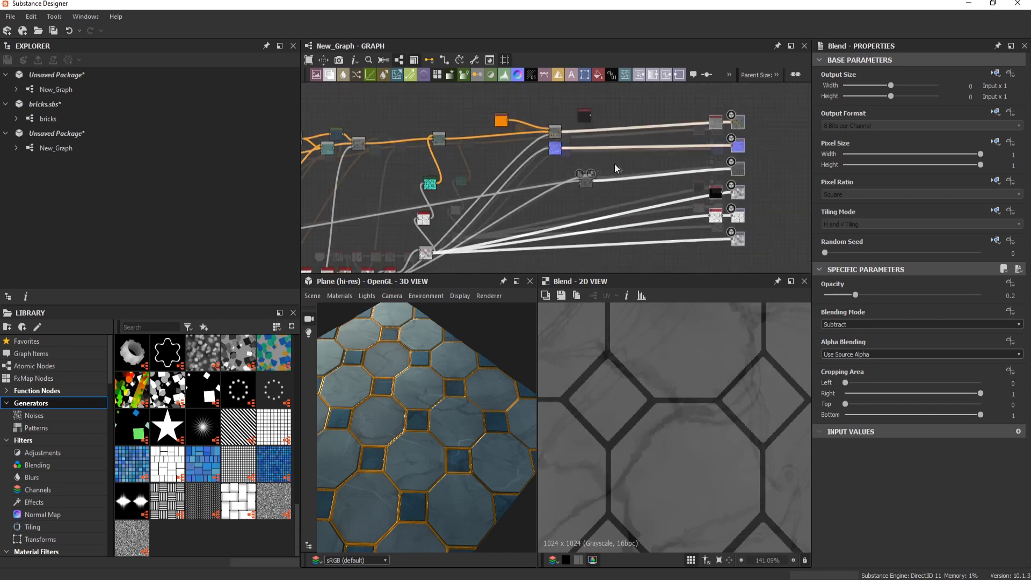
Add a Curvature Smooth node fed by the Normal node, above the roughness Blend.
left_click(564, 169)
key("space")
type("curv")
key("Down")
key("Down")
key("Return")
scroll(537, 166, "up", 3)
left_click_drag(573, 165, 536, 98)
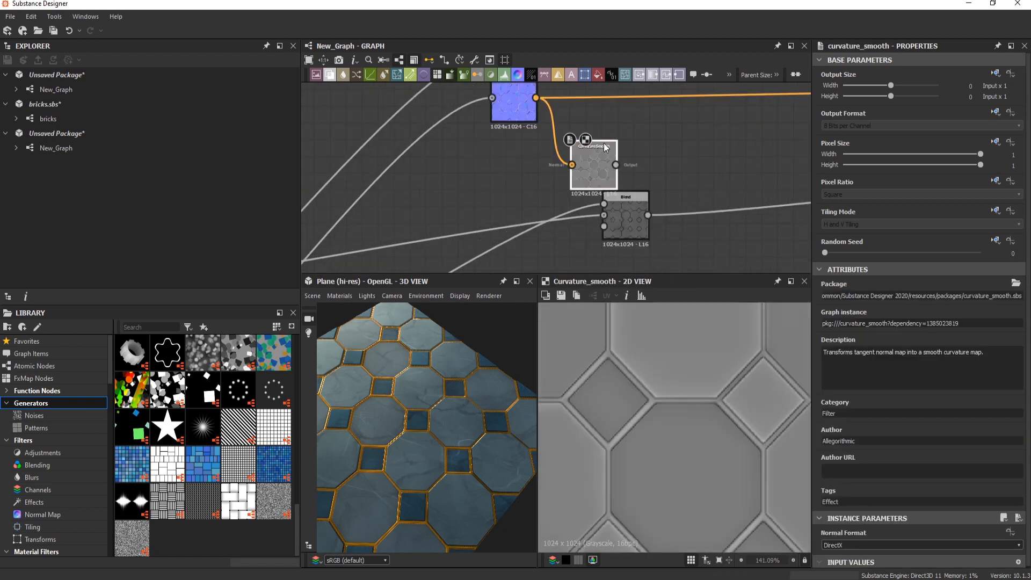
Add a Dirt node fed by the Ambient Occlusion and Curvature Smooth nodes, and place it above the roughness Blend.
middle_click_drag(620, 157, 510, 147)
left_click(599, 214)
key("space")
type("dir")
key("Down")
left_click(625, 440)
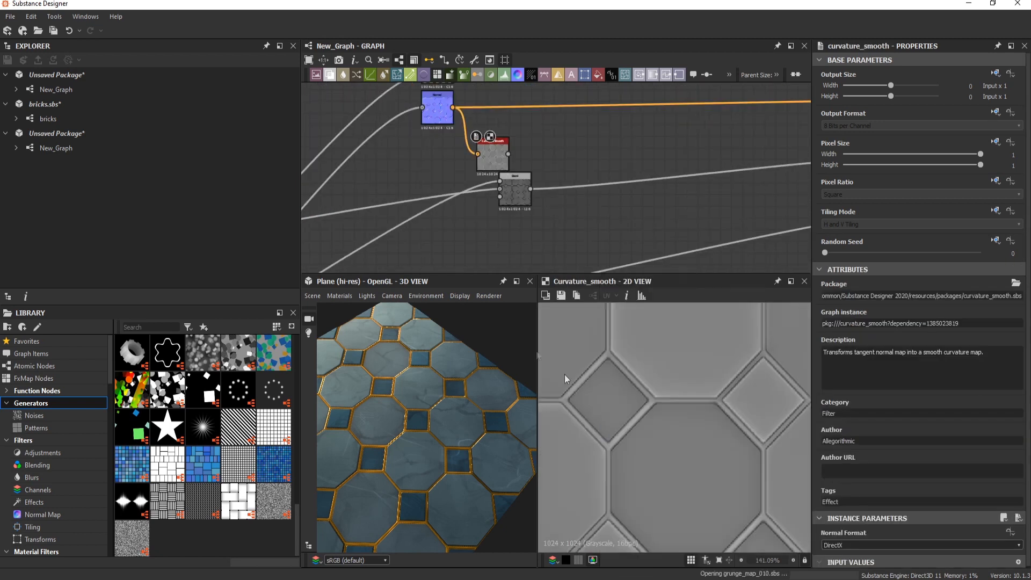
scroll(740, 132, "down", 5)
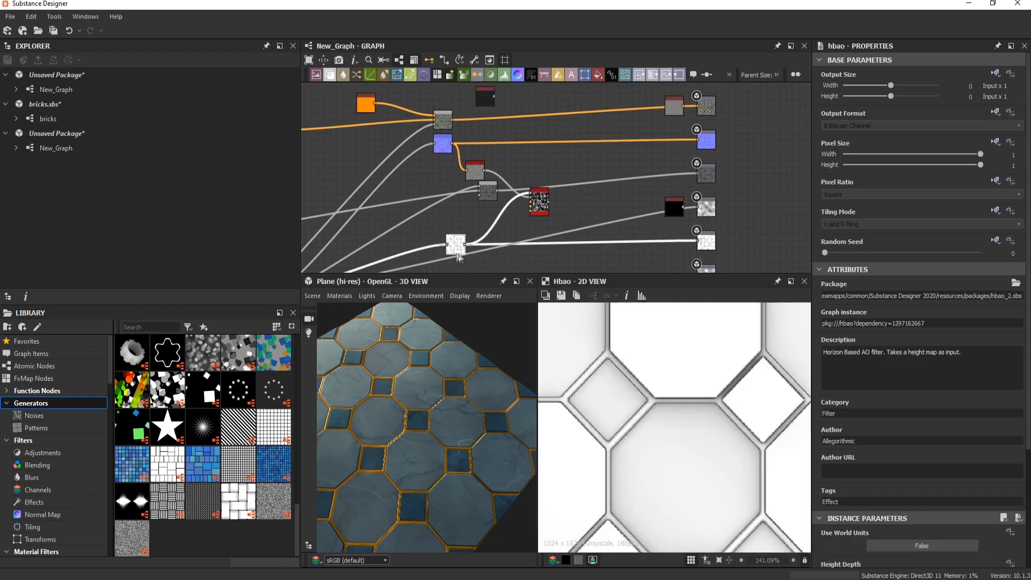
scroll(526, 219, "up", 3)
left_click_drag(557, 196, 542, 136)
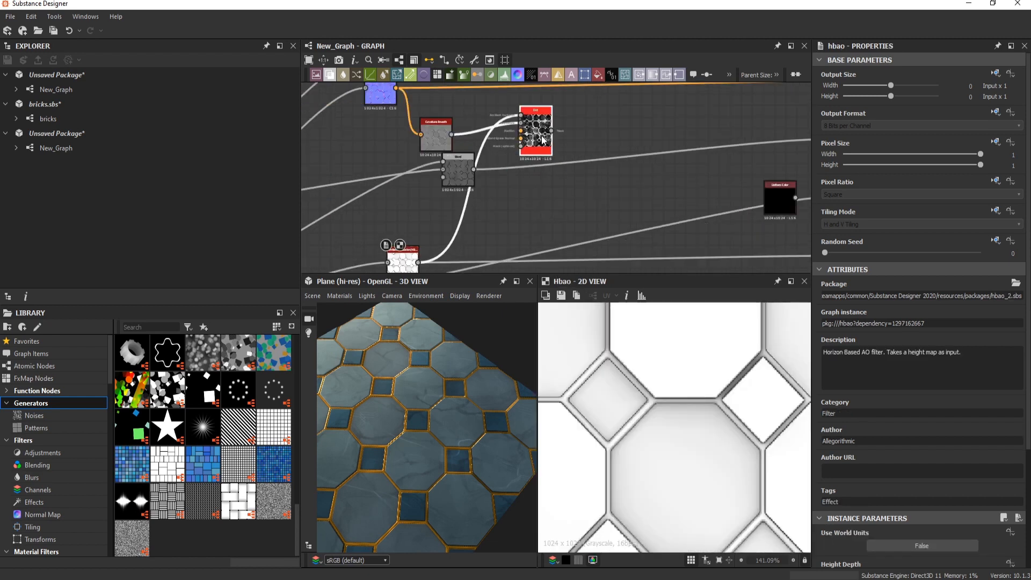
double_click(542, 135)
Insert a Blend into the base colour link before the output and use the Dirt mask as its opacity.
scroll(540, 136, "down", 2)
middle_click_drag(536, 86, 502, 158)
left_click(483, 148)
key("space")
left_click(539, 155)
left_click_drag(541, 156, 543, 161)
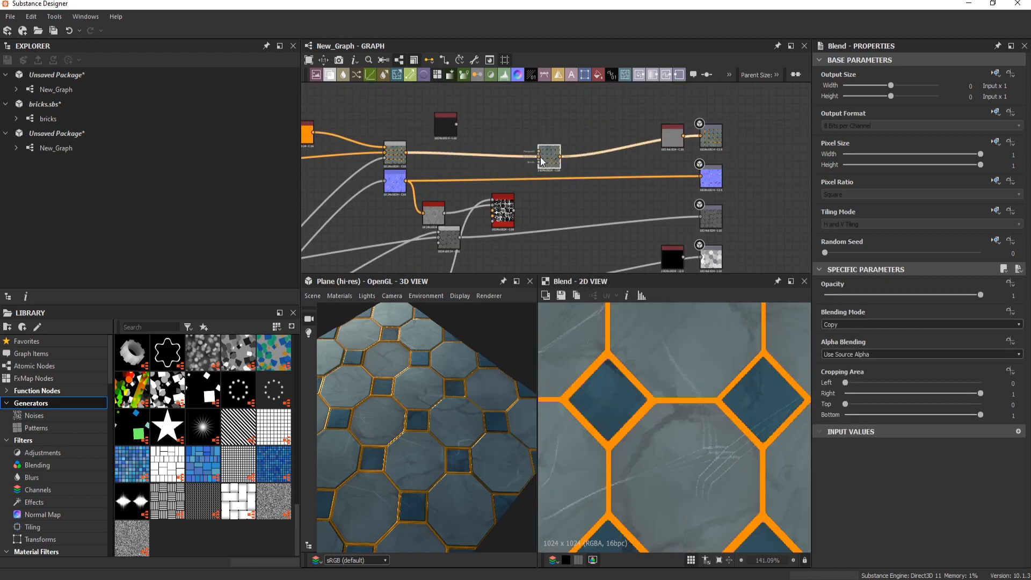
left_click_drag(518, 206, 514, 210)
Switch the unconnected Uniform Color to Color mode, set it to orange-brown 181, 73, 0 and feed it into the dirt Blend's foreground.
scroll(465, 156, "up", 3)
double_click(431, 109)
left_click(841, 329)
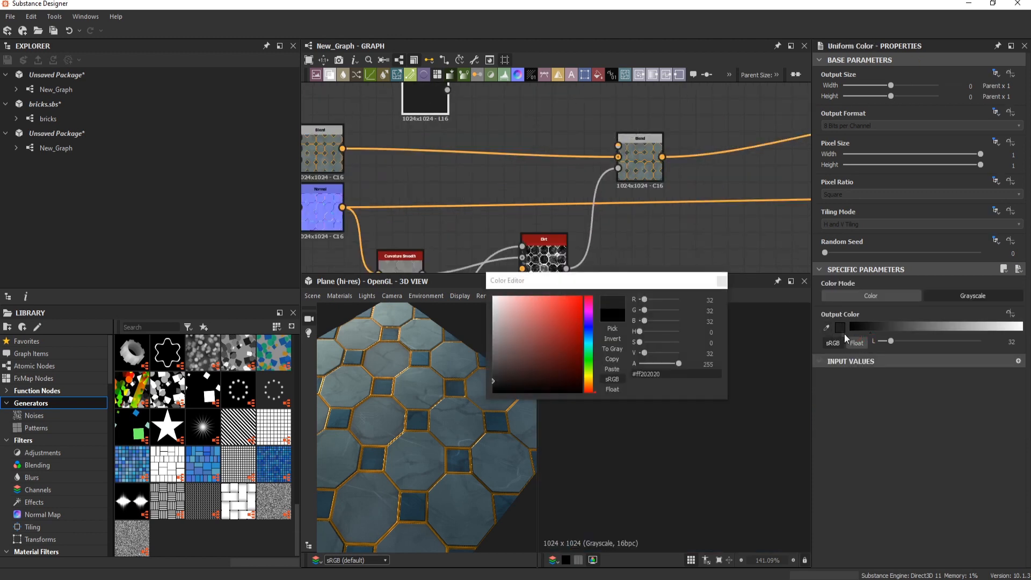
left_click(589, 355)
left_click(562, 307)
left_click(588, 379)
left_click(961, 299)
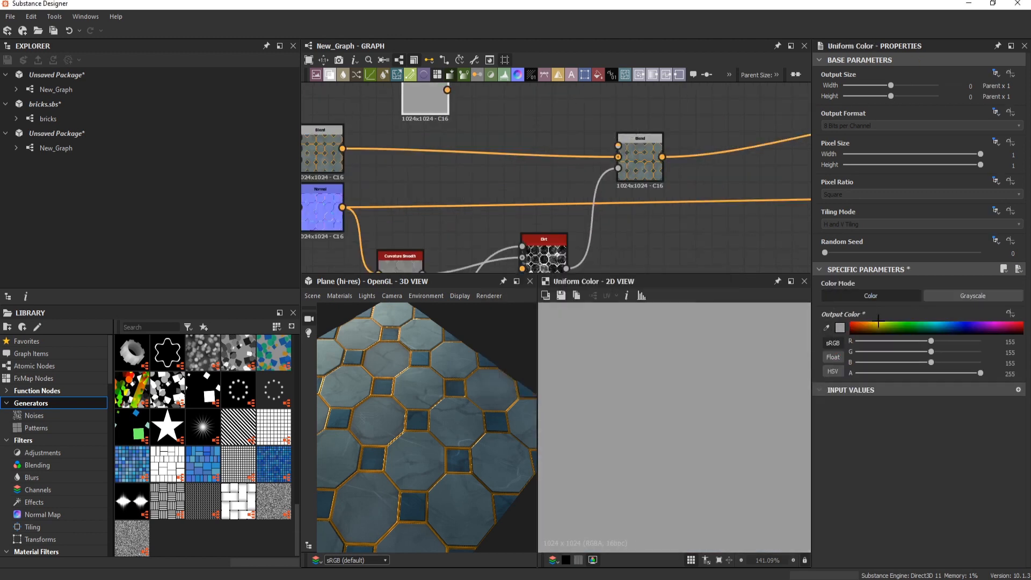
left_click(878, 321)
middle_click_drag(620, 155, 648, 194)
scroll(442, 410, "up", 2)
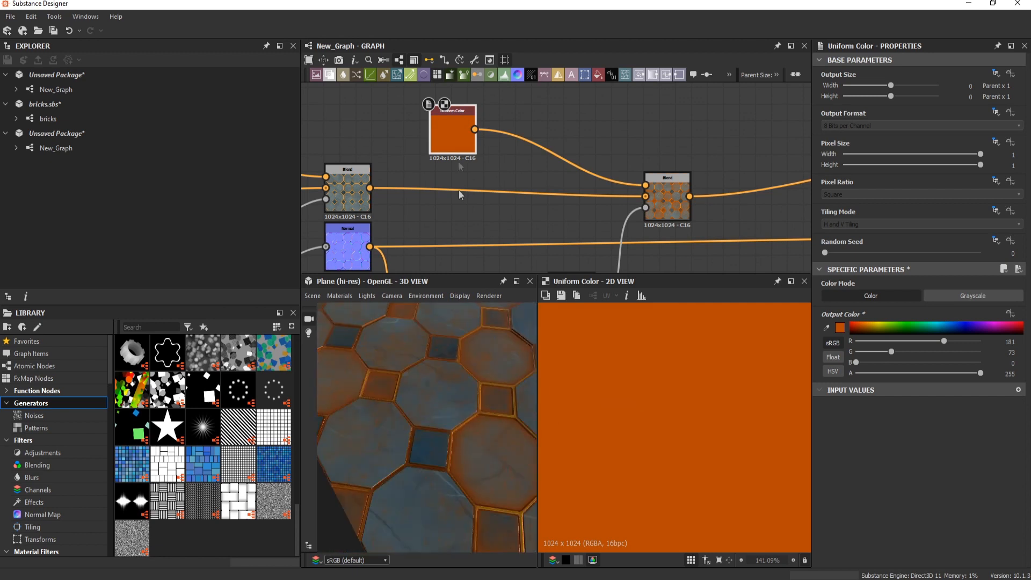
Change the dirt's Uniform Color to a muted brown of about 97, 82, 73.
left_click(841, 327)
left_click(504, 340)
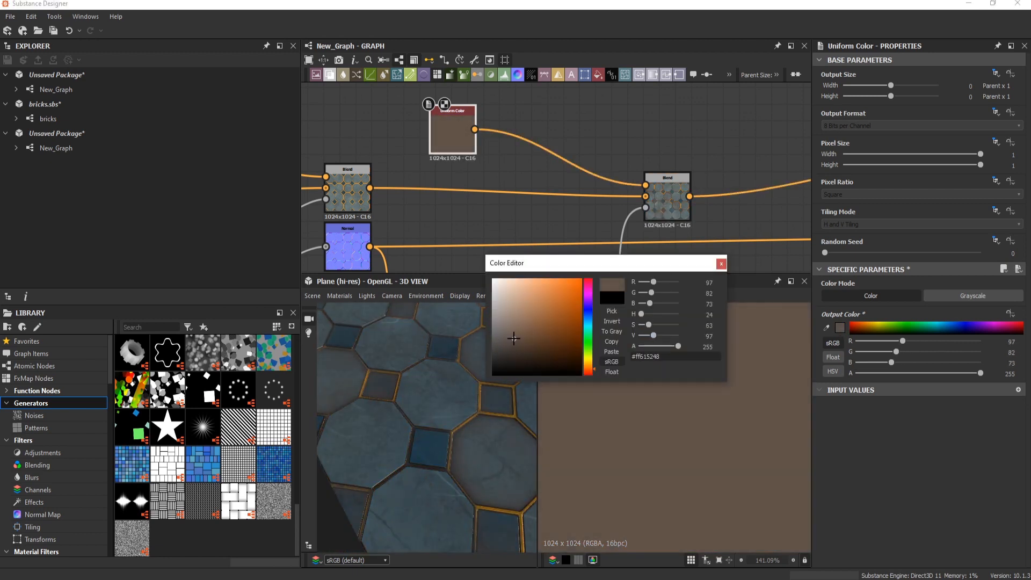
left_click(721, 264)
Set the Dirt node's Dirt Level to 0.71 and Dirt Contrast to 0.72.
middle_click_drag(628, 257, 608, 100)
scroll(559, 145, "up", 1)
double_click(546, 161)
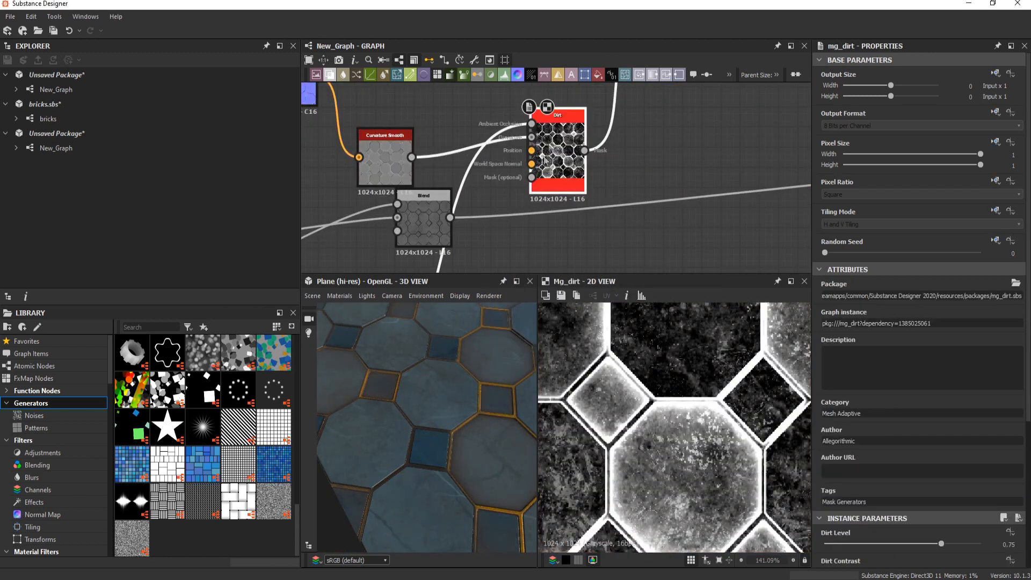
left_click_drag(882, 541, 938, 529)
scroll(935, 527, "down", 3)
left_click_drag(926, 472, 944, 472)
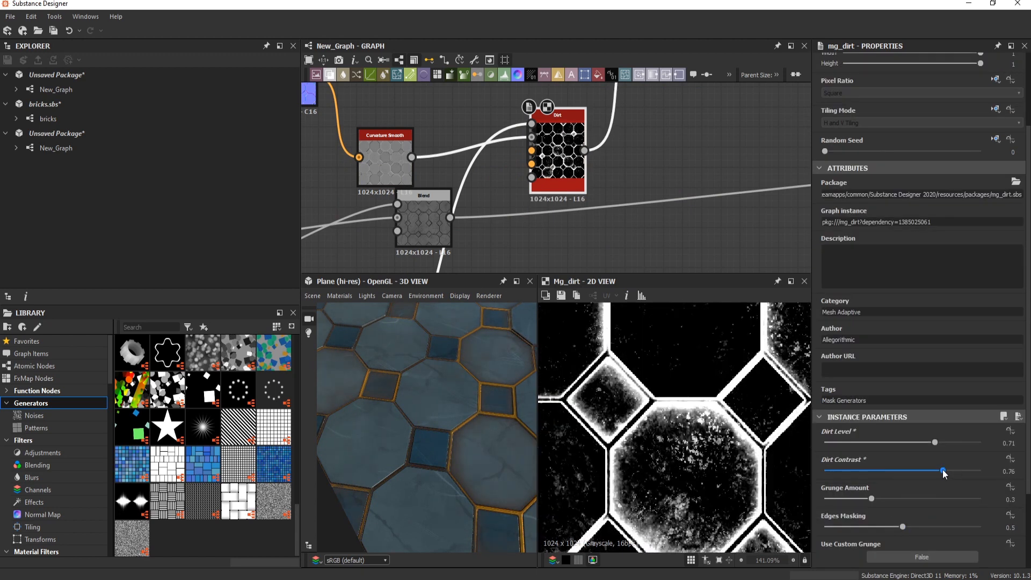
left_click_drag(424, 394, 454, 371)
Insert a Blend before the Metallic output, with the Dirt mask as its foreground and the existing metallic input as background.
scroll(425, 184, "down", 5)
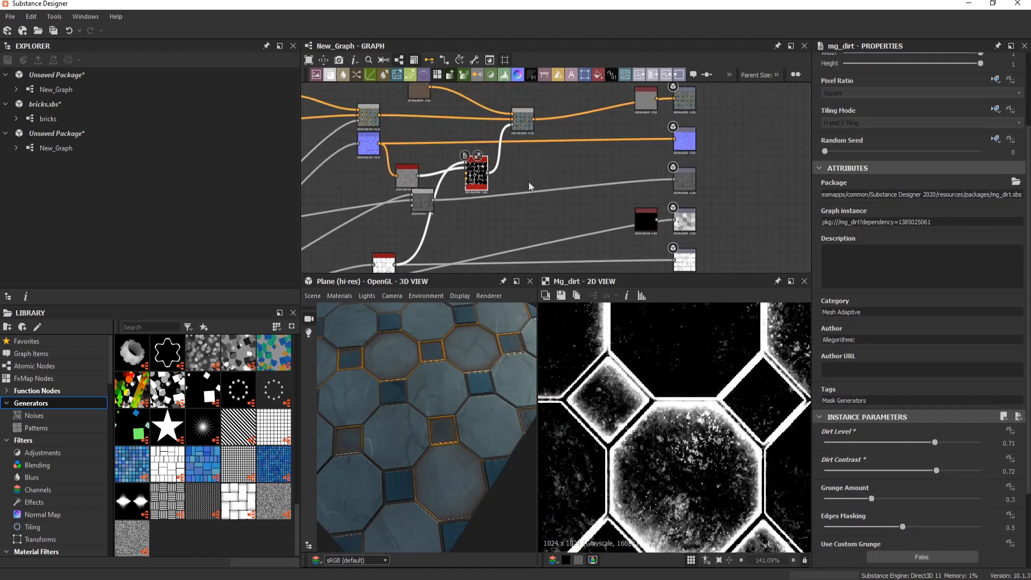
scroll(632, 219, "up", 2)
left_click_drag(653, 222, 553, 217)
left_click(611, 226)
key("space")
left_click(636, 265)
middle_click_drag(589, 159, 656, 81)
left_click_drag(394, 209, 668, 125)
middle_click_drag(668, 125, 649, 193)
left_click_drag(468, 139, 625, 196)
scroll(525, 424, "up", 2)
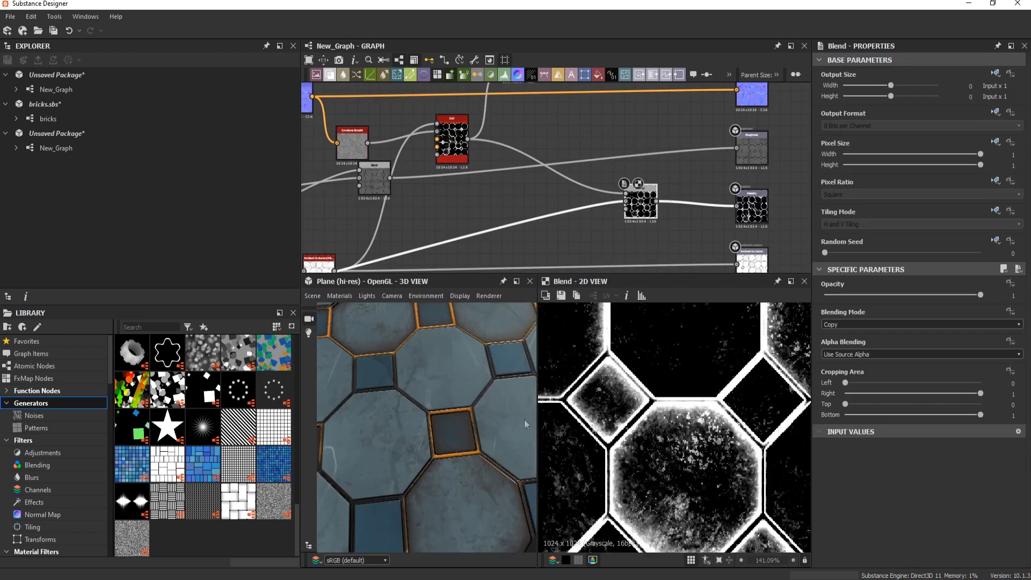
Set the metallic Blend's blending mode to Subtract and check the borders up close in 3D.
mouse_move(608, 436)
left_mouse_down()
mouse_move(370, 403)
mouse_move(577, 346)
left_mouse_up()
scroll(850, 324, "down", 1)
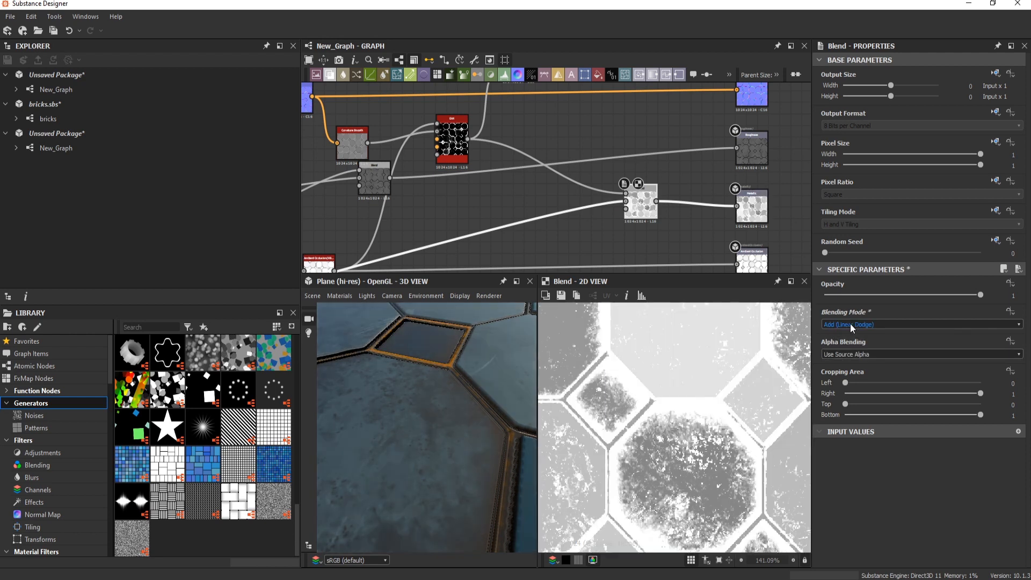
scroll(863, 323, "down", 1)
left_click_drag(483, 397, 386, 434)
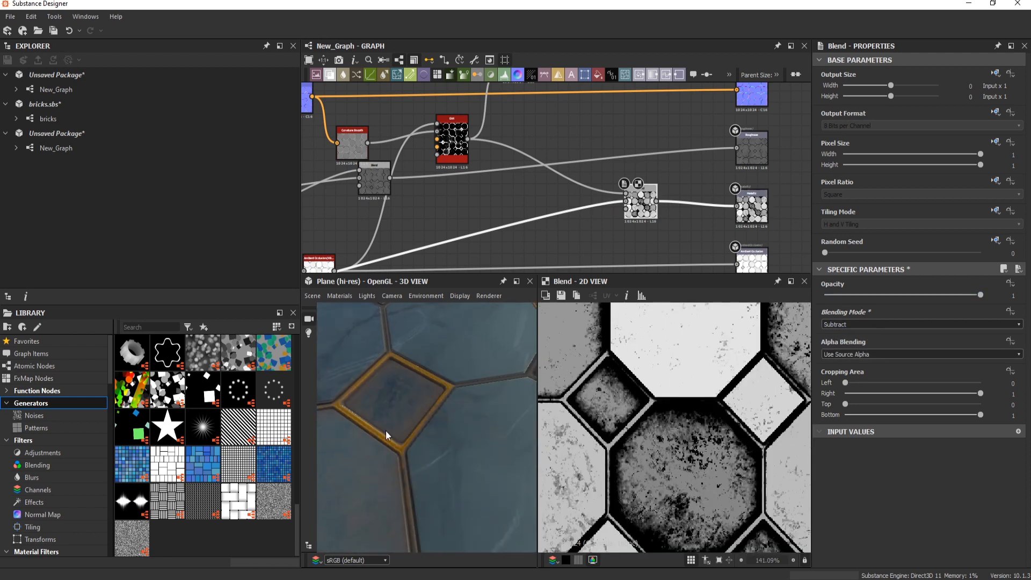
scroll(385, 434, "up", 4)
scroll(681, 484, "down", 9)
scroll(460, 408, "down", 5)
Insert a second Blend between the roughness Blend and the Roughness output, with the Dirt mask as foreground.
middle_click_drag(599, 137, 585, 177)
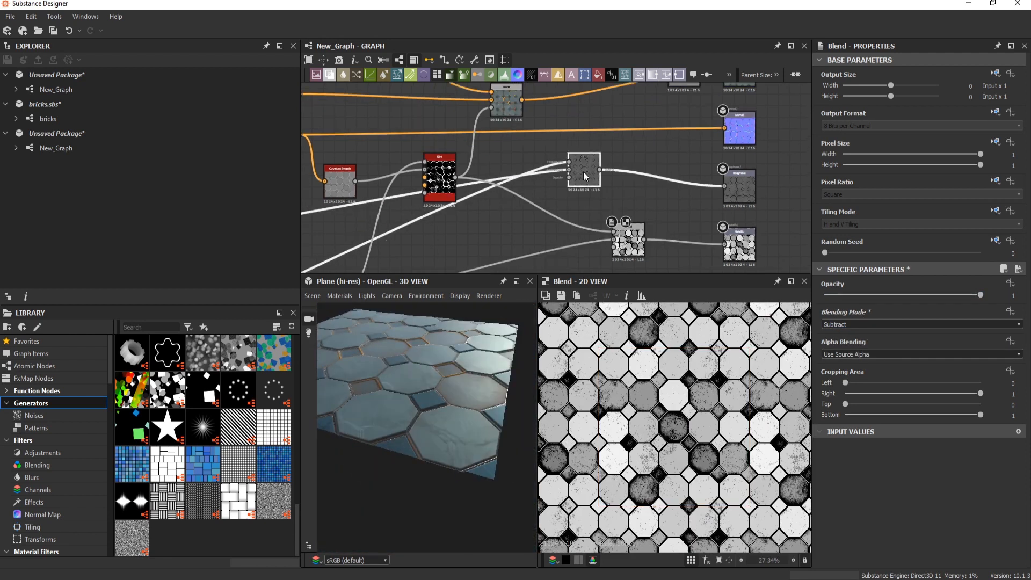
left_click(620, 184)
key("space")
left_click(644, 228)
left_click_drag(456, 177, 637, 175)
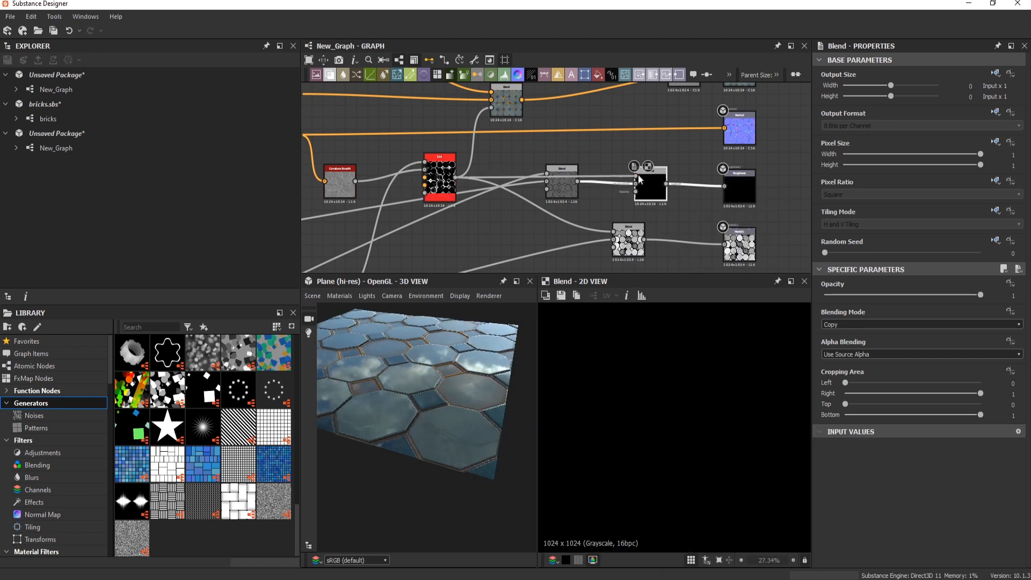
Set the new roughness Blend to Add (Linear Dodge) and lower its opacity.
left_click(862, 325)
left_click(848, 340)
scroll(405, 459, "up", 3)
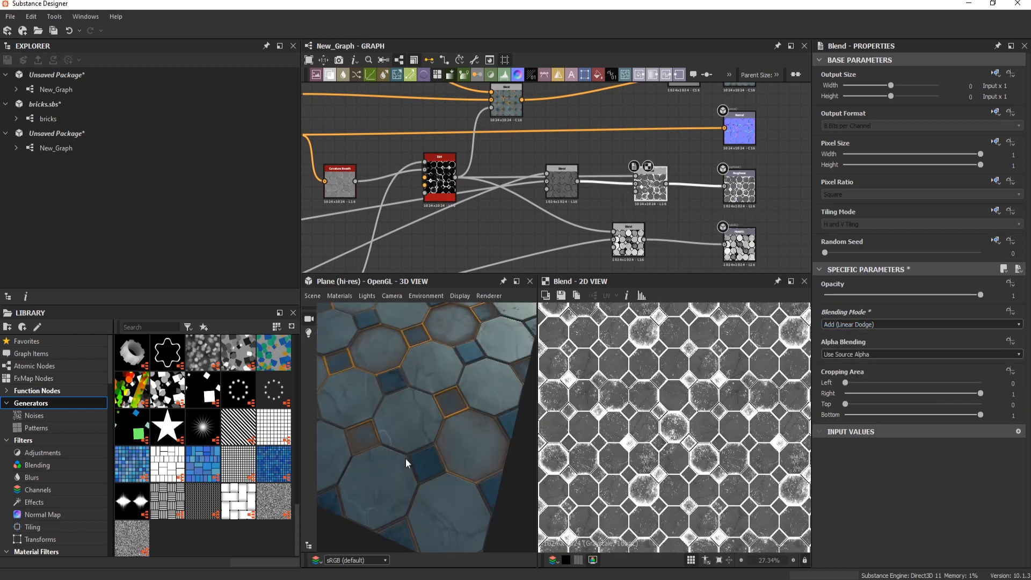
left_click_drag(981, 295, 885, 295)
Lower the metallic Blend's opacity to 0.48 and check the whole floor in 3D.
double_click(628, 240)
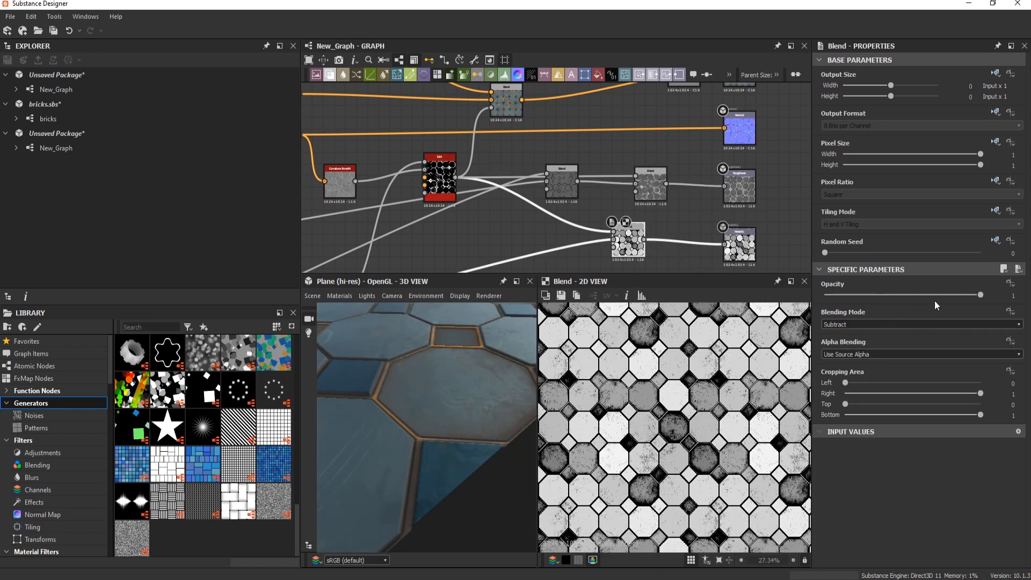
scroll(376, 421, "down", 4)
left_click_drag(376, 421, 478, 495)
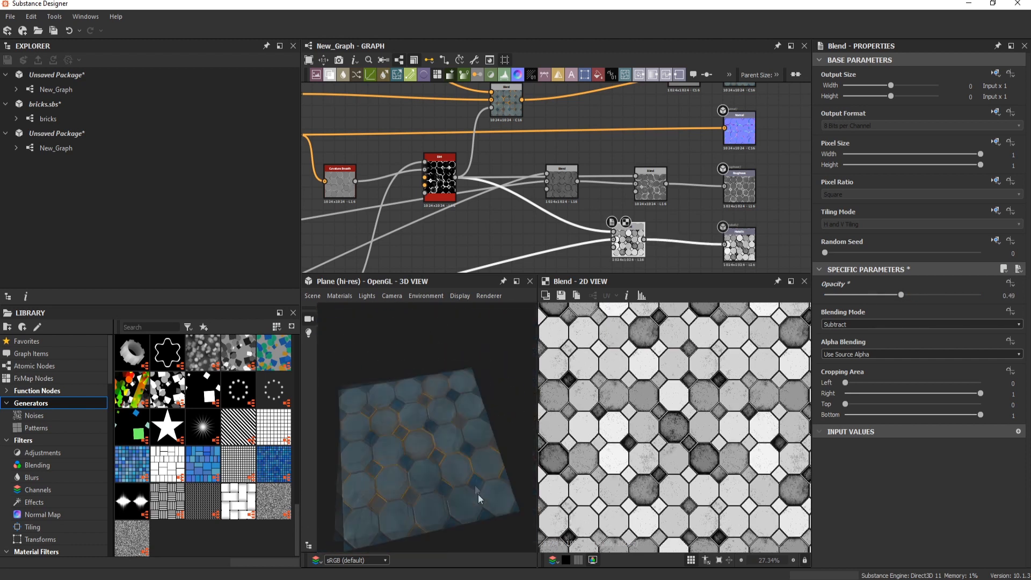
scroll(394, 426, "up", 5)
left_click_drag(394, 426, 443, 384)
Examine the Curvature Smooth result in the 2D view.
middle_click_drag(376, 86, 489, 156)
scroll(488, 157, "up", 1)
middle_click_drag(453, 268, 679, 157)
scroll(549, 222, "up", 3)
double_click(549, 221)
scroll(656, 369, "up", 7)
scroll(515, 160, "down", 2)
left_click(487, 185)
key("space")
type("hi")
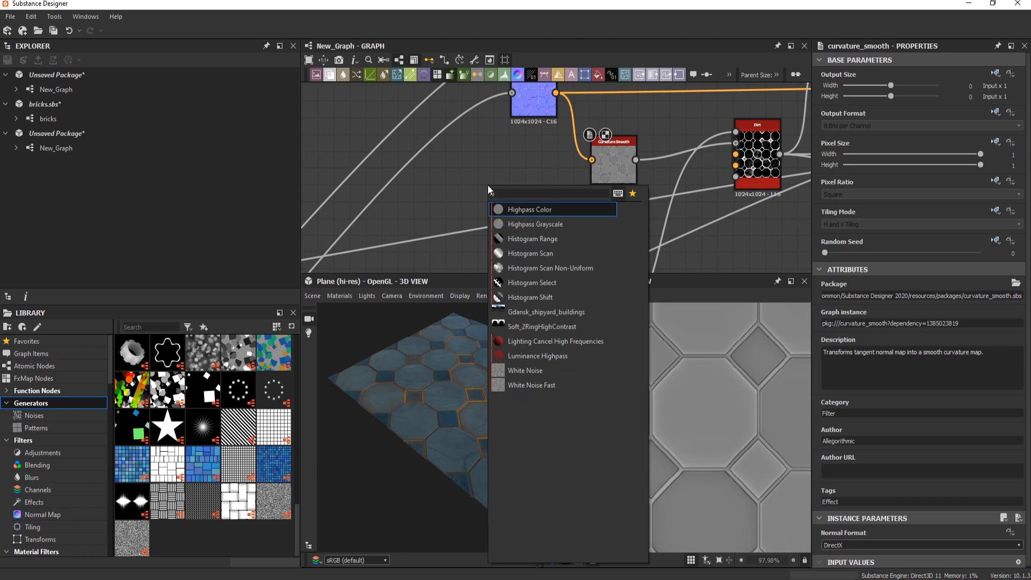
left_click(440, 163)
Try Curvature Sobel and Curvature nodes as alternatives to Curvature Smooth, and delete them.
key("space")
type("cur")
left_click(520, 254)
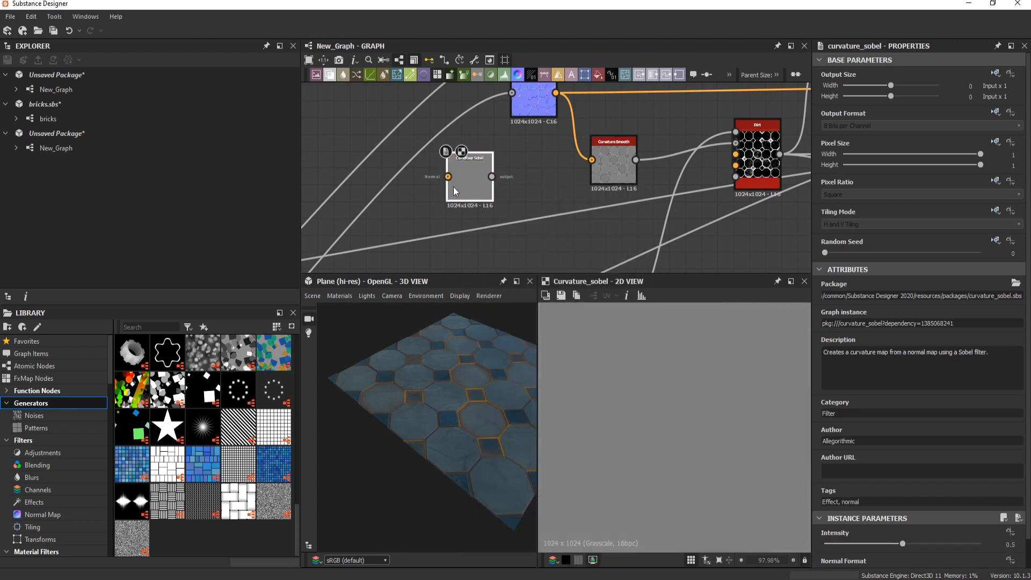
key("space")
left_click(521, 222)
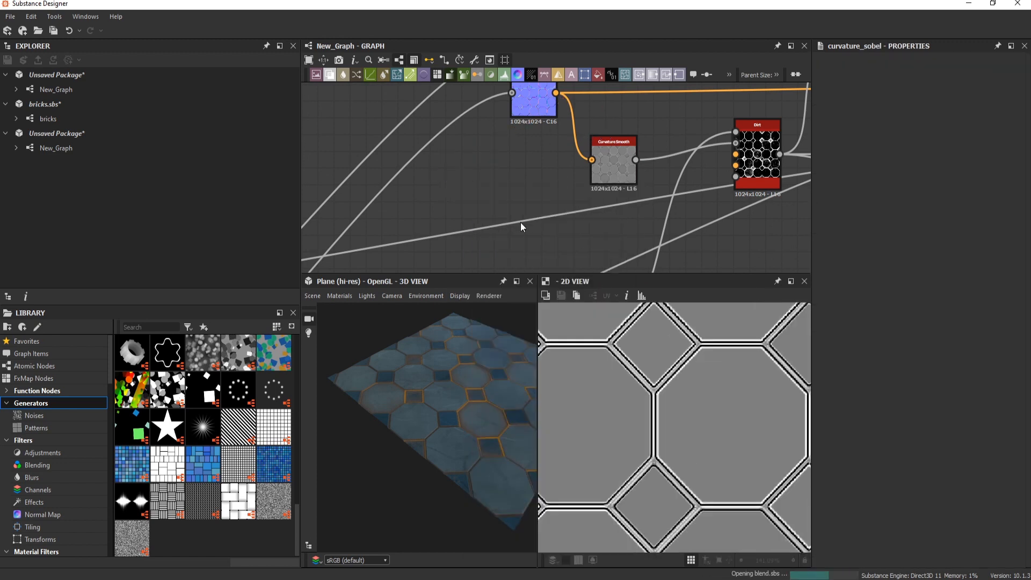
key("Delete")
scroll(584, 140, "down", 5)
scroll(408, 247, "up", 3)
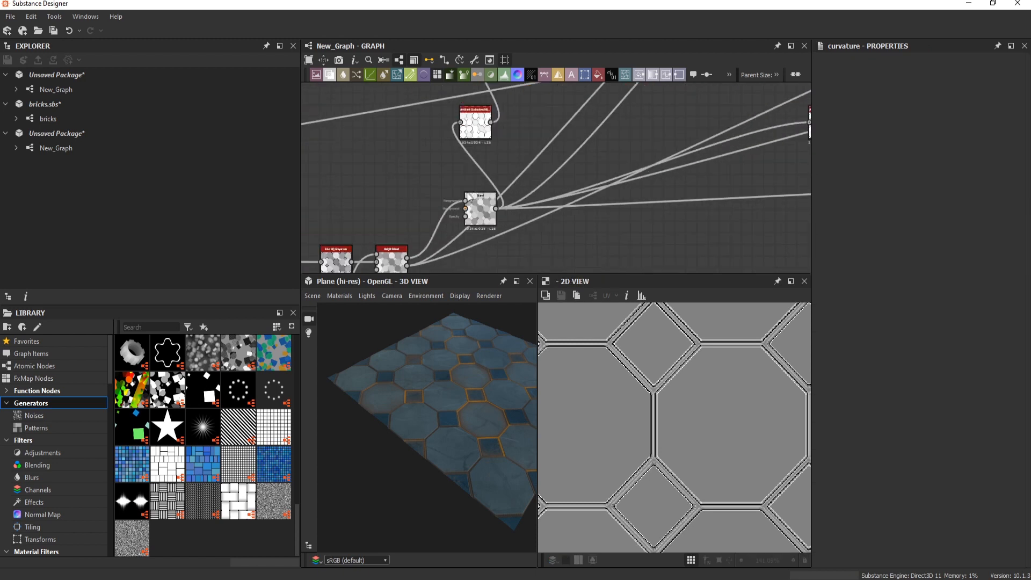
double_click(479, 210)
scroll(559, 208, "up", 1)
left_click(620, 152)
key("space")
type("hi")
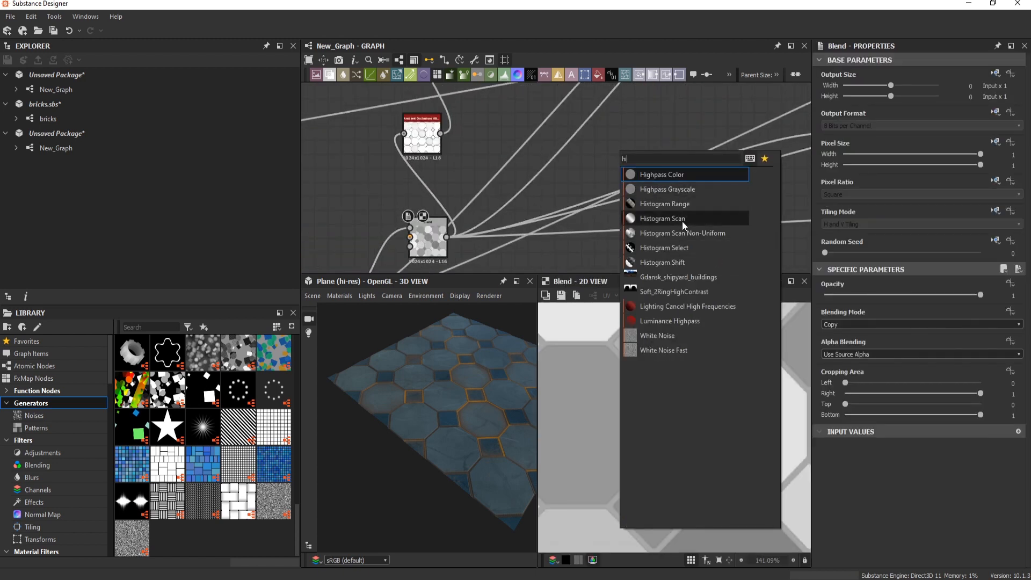
left_click(578, 139)
Add a Tile Sampler below the tile height nodes and set its pattern to Paraboloid.
scroll(560, 189, "down", 6)
scroll(473, 236, "up", 2)
scroll(480, 396, "up", 4)
left_click_drag(481, 396, 501, 412)
scroll(446, 198, "up", 2)
middle_click_drag(428, 212, 493, 272)
key("space")
left_click(561, 371)
scroll(929, 461, "down", 3)
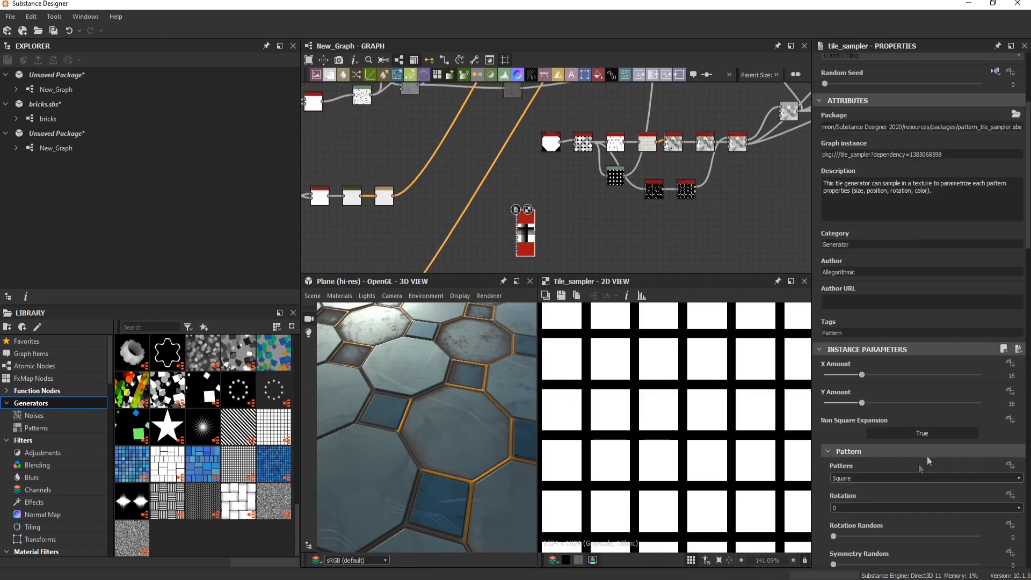
left_click(845, 509)
Set the Tile Sampler's Scale Random to 0.42, Size Random to 0.66 by 0.45, and Position Random to 6.29.
scroll(881, 494, "down", 5)
left_click_drag(834, 472, 894, 472)
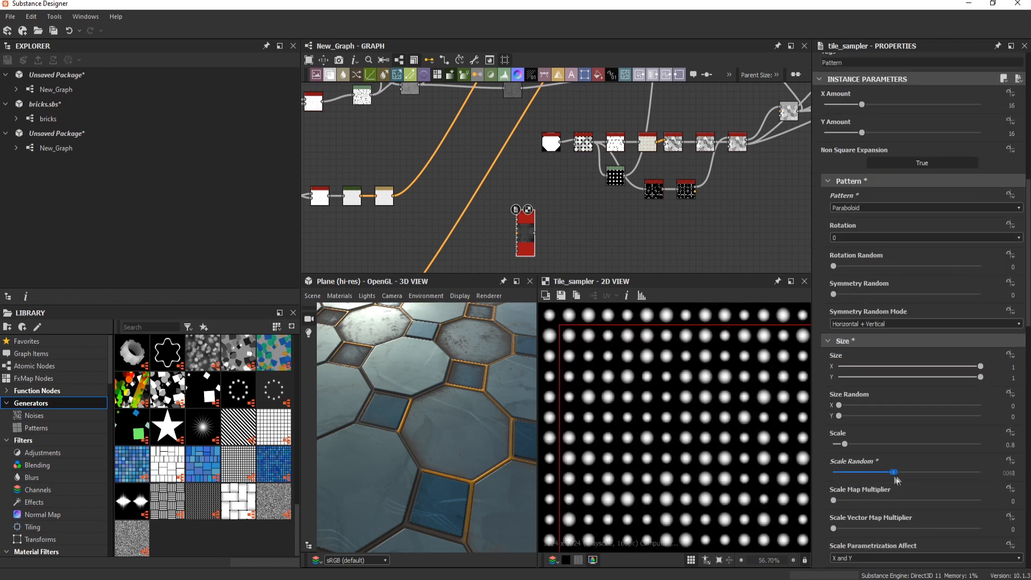
scroll(913, 400, "down", 7)
left_click_drag(834, 364, 926, 364)
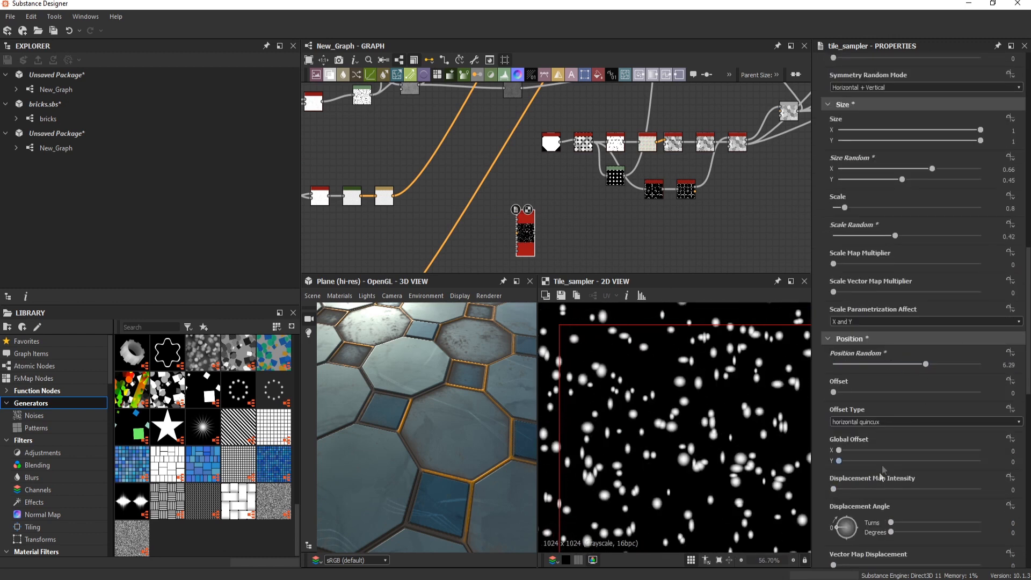
Set the Tile Sampler's Rotation Random to 0.69 and Mask Random to 0.91.
scroll(882, 469, "down", 3)
left_click_drag(834, 555, 936, 555)
scroll(884, 414, "down", 7)
scroll(932, 253, "down", 7)
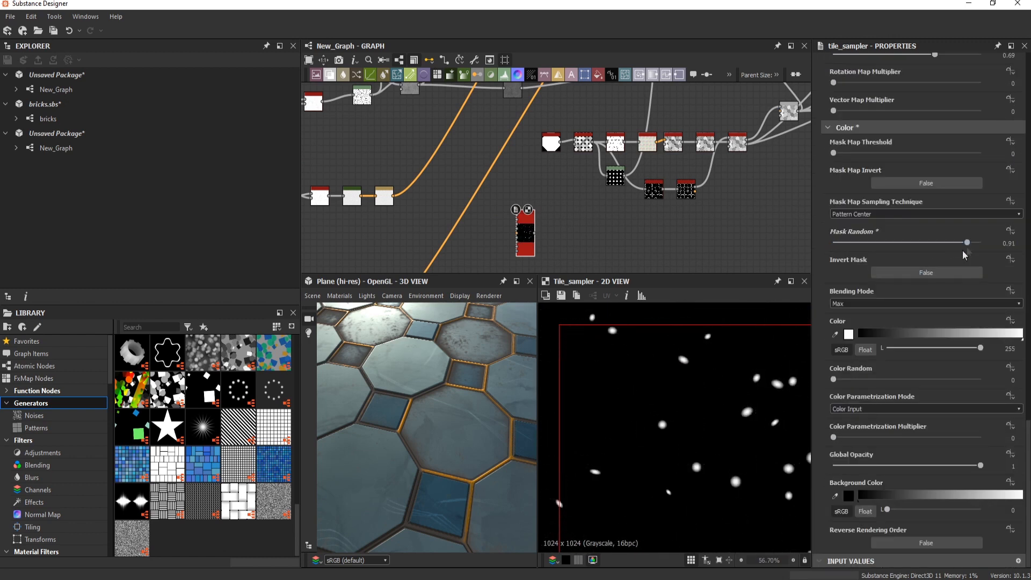
scroll(471, 269, "down", 3)
Insert a Blend after the final height Blend and feed the Tile Sampler into its foreground.
left_click(489, 257)
scroll(490, 259, "up", 6)
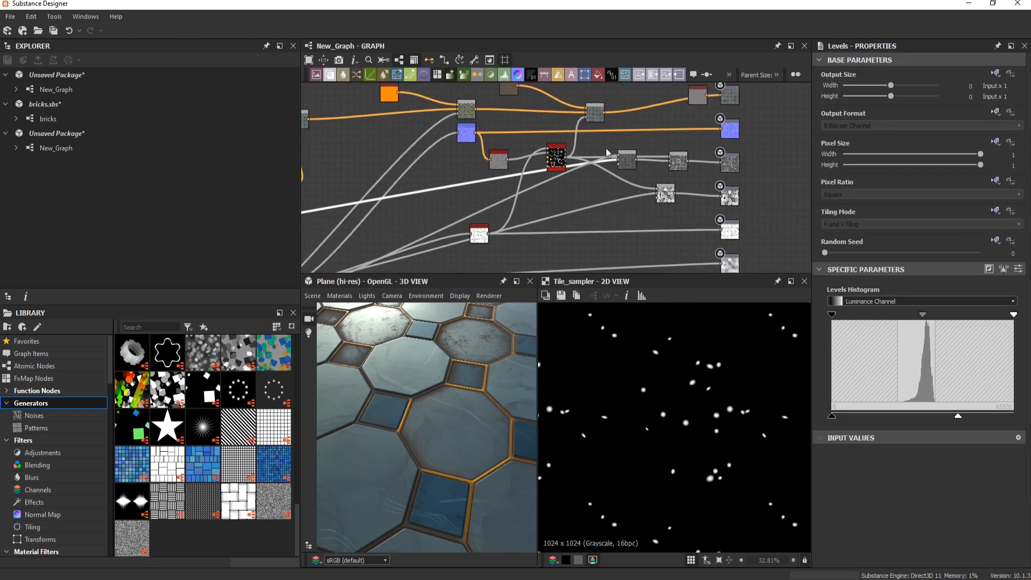
scroll(568, 183, "down", 3)
middle_click_drag(551, 212, 796, 137)
scroll(439, 186, "up", 3)
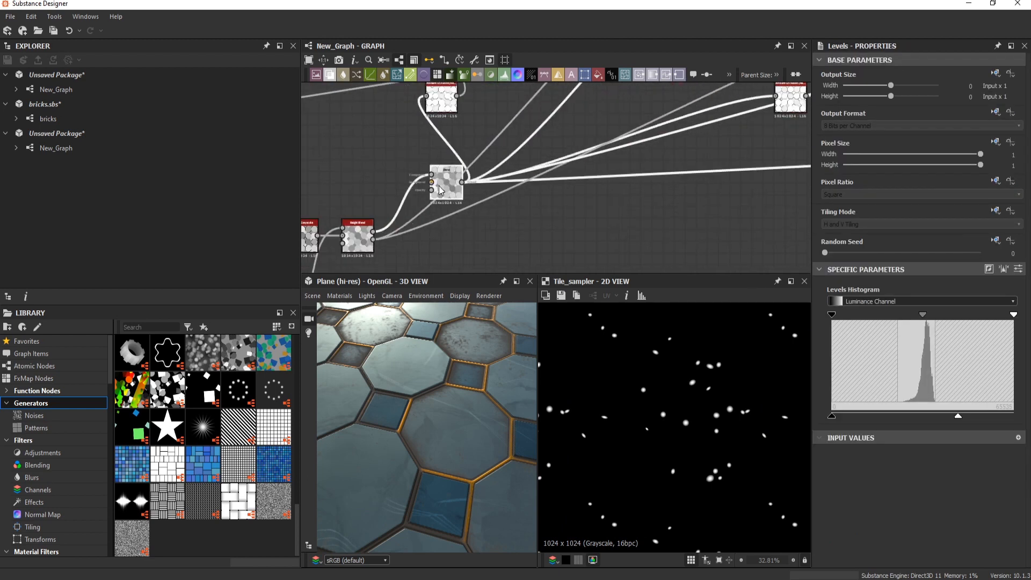
double_click(440, 186)
key("space")
type("blend")
key("Return")
scroll(405, 156, "down", 2)
middle_click_drag(456, 175, 574, 170)
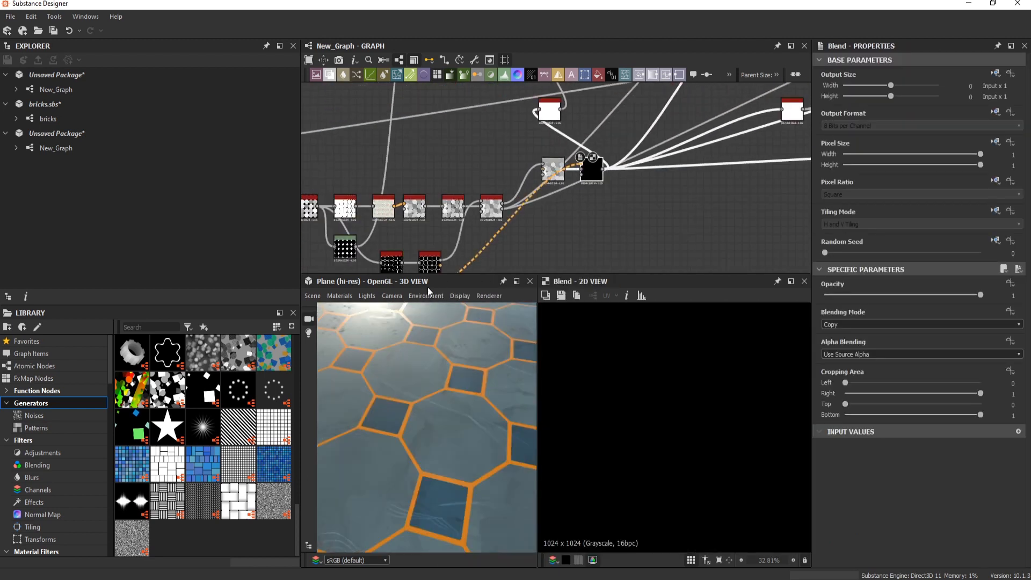
Try the Subtract blending mode for the Tile Sampler spots on the height, inspect the holes in 3D, and delete that Blend.
left_click(835, 349)
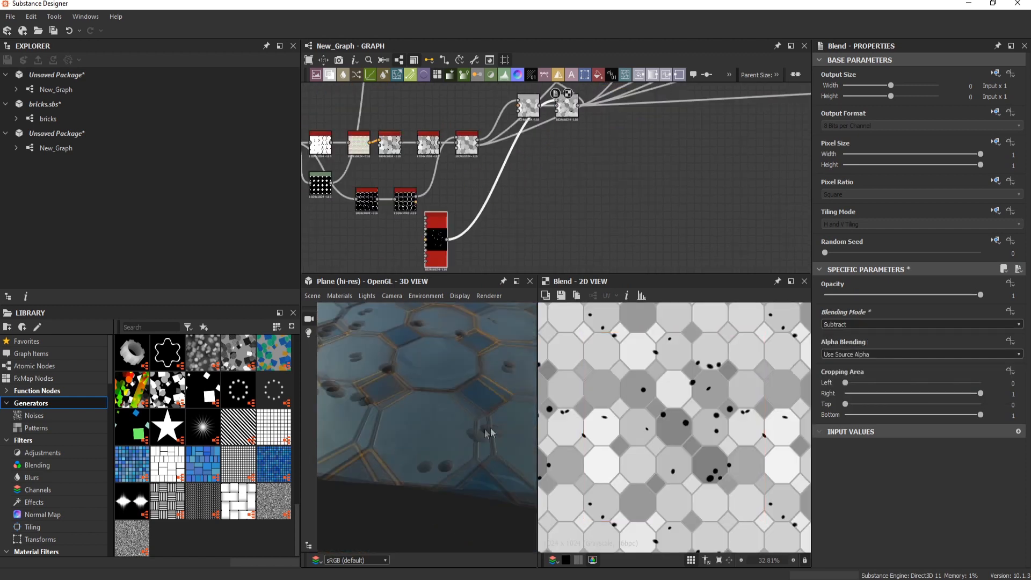
scroll(511, 182, "up", 5)
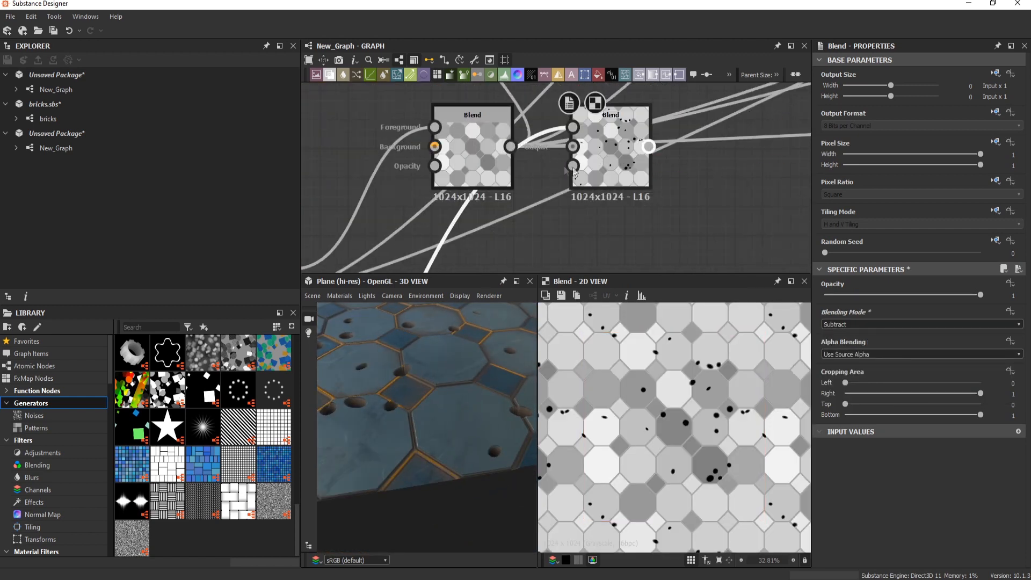
scroll(607, 168, "down", 5)
middle_click_drag(558, 226, 664, 164)
key("Delete")
Preview the Flood Fill to Grayscale node in 2D and move the Tile Sampler under the tile height nodes.
scroll(556, 199, "up", 3)
middle_click_drag(600, 129, 708, 188)
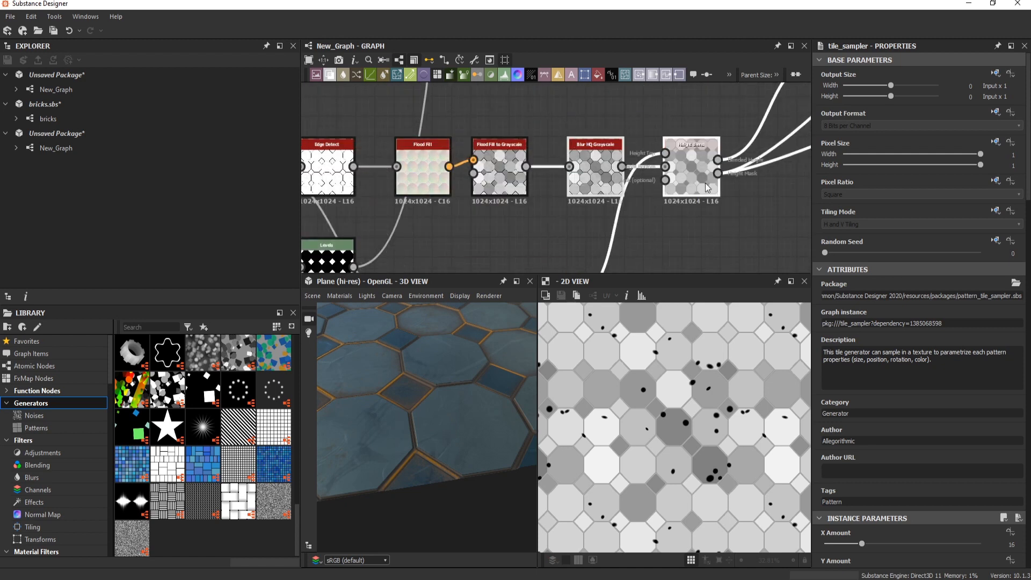
scroll(707, 188, "down", 1)
middle_click_drag(532, 177, 719, 145)
double_click(719, 145)
middle_click_drag(783, 241, 736, 208)
scroll(768, 234, "down", 2)
left_click_drag(769, 256, 646, 265)
middle_click_drag(777, 118, 555, 129)
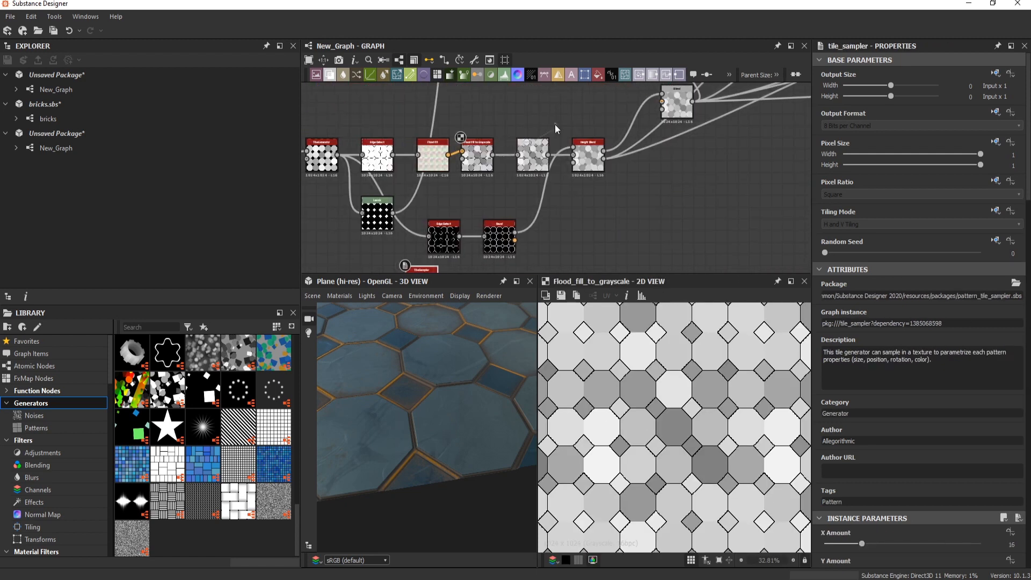
Preview the Blur HQ Grayscale in 2D, shift the Height Blend over, and insert a Blend between those two nodes.
double_click(533, 156)
scroll(658, 363, "up", 4)
left_click_drag(588, 156, 666, 156)
left_click(579, 155)
key("space")
type("blend")
key("Return")
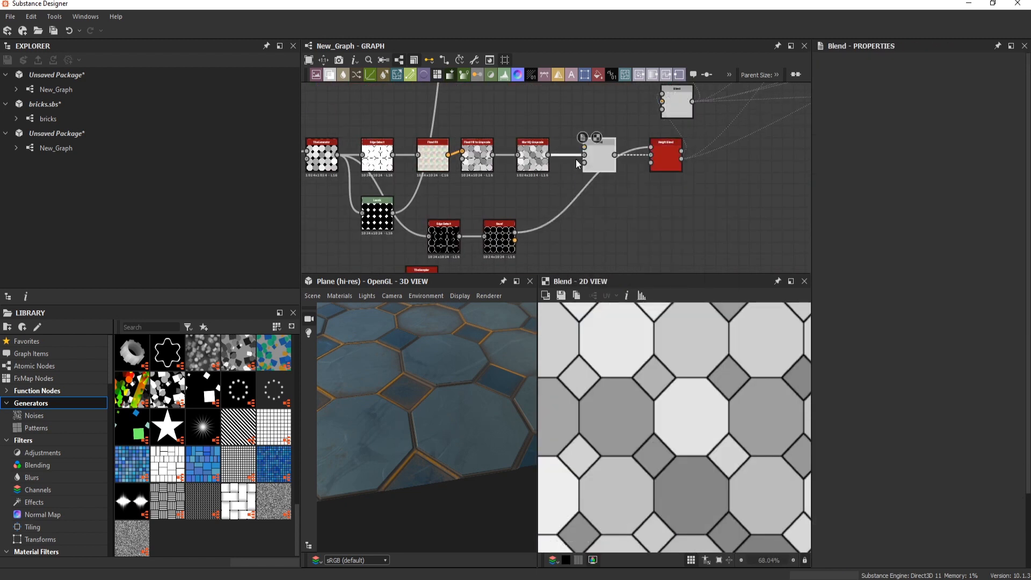
Feed the Tile Sampler into the new Blend's foreground and set its blending mode to Subtract.
scroll(612, 161, "down", 2)
middle_click_drag(611, 161, 652, 145)
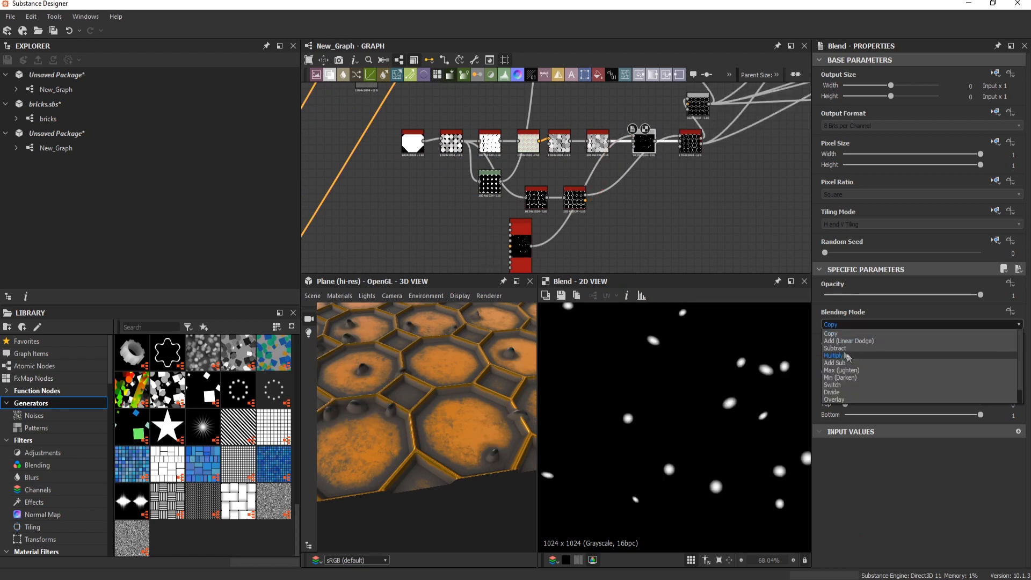
left_click(842, 349)
Move the Tile Sampler away from the tile nodes and insert a Slope Blur Grayscale after it.
scroll(529, 244, "up", 2)
middle_click_drag(526, 243, 556, 170)
left_click_drag(548, 171, 458, 220)
left_click(521, 204)
key("space")
type("sl")
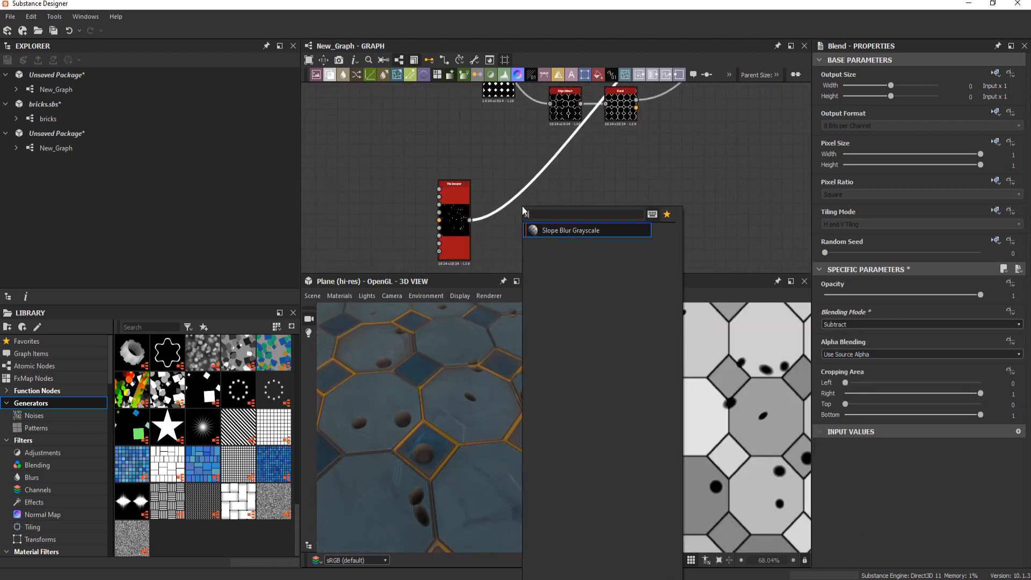
key("Return")
Route the existing cloudy grayscale noise from the upper part of the graph into the new Slope Blur Grayscale.
scroll(589, 141, "down", 2)
middle_click_drag(435, 207, 730, 192)
scroll(449, 159, "up", 3)
scroll(393, 133, "down", 2)
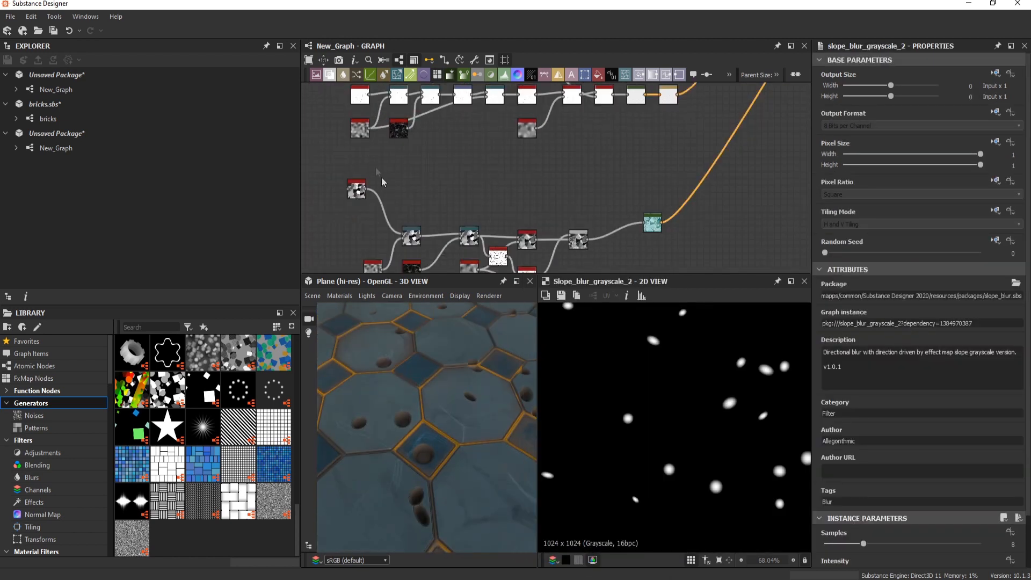
scroll(468, 263, "up", 2)
middle_click_drag(468, 263, 535, 179)
middle_click_drag(501, 97, 492, 255)
scroll(491, 194, "down", 4)
middle_click_drag(512, 145, 511, 220)
middle_click_drag(518, 185, 501, 237)
scroll(471, 131, "up", 7)
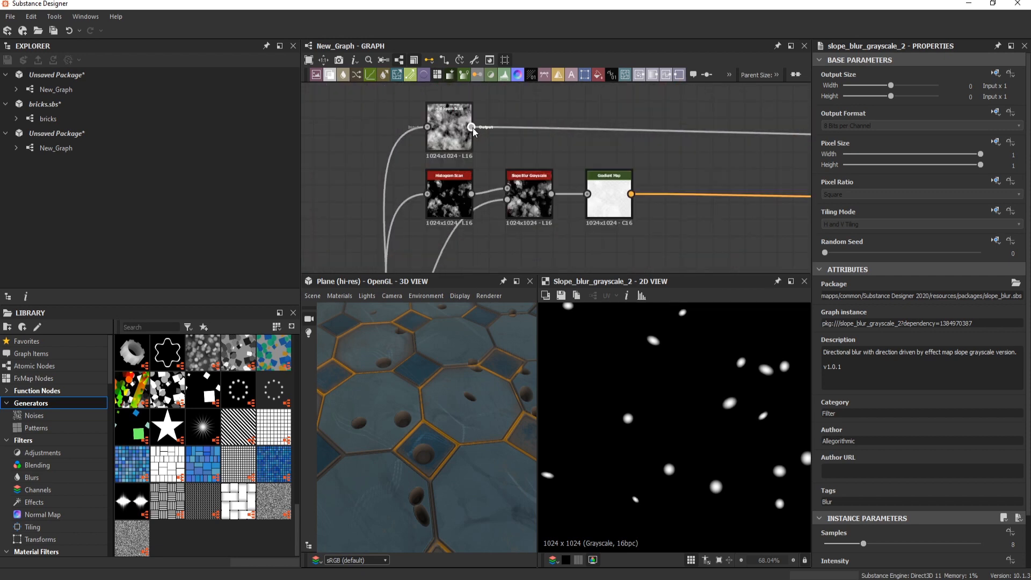
scroll(472, 129, "down", 1)
middle_click_drag(403, 233, 489, 129)
left_click(452, 241)
scroll(464, 261, "down", 5)
middle_click_drag(752, 253, 508, 167)
scroll(538, 175, "up", 4)
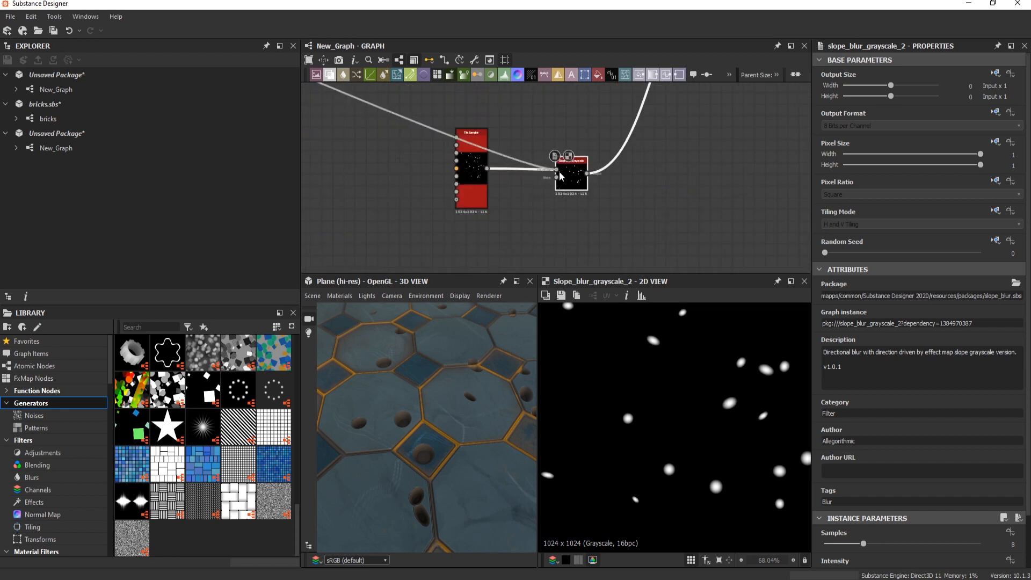
Insert a Blur HQ Grayscale between the cloudy noise and the Slope Blur's slope input with an intensity of 1.32.
left_click(396, 170)
key("space")
type("bl")
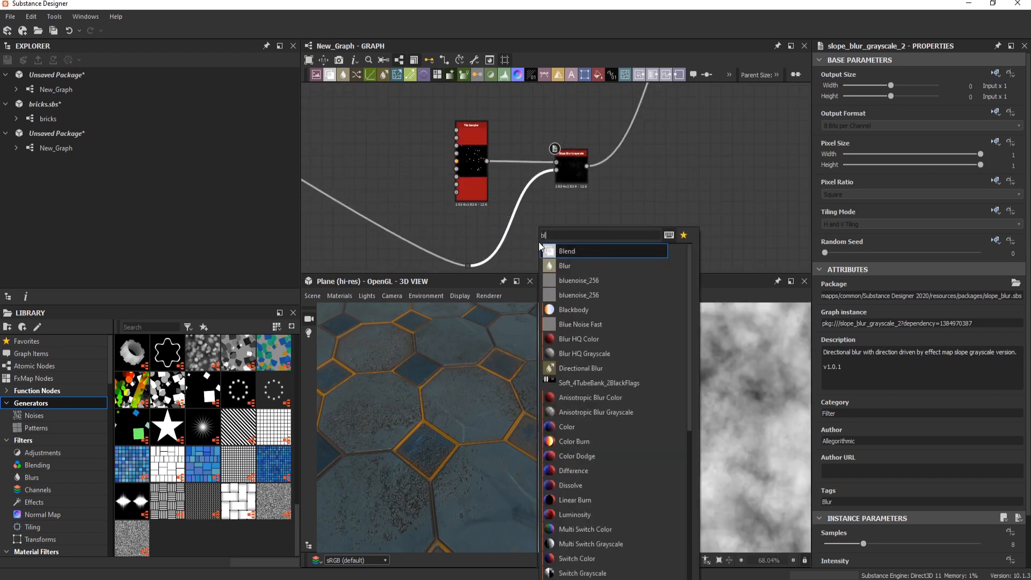
left_click(576, 352)
left_click_drag(852, 543, 839, 544)
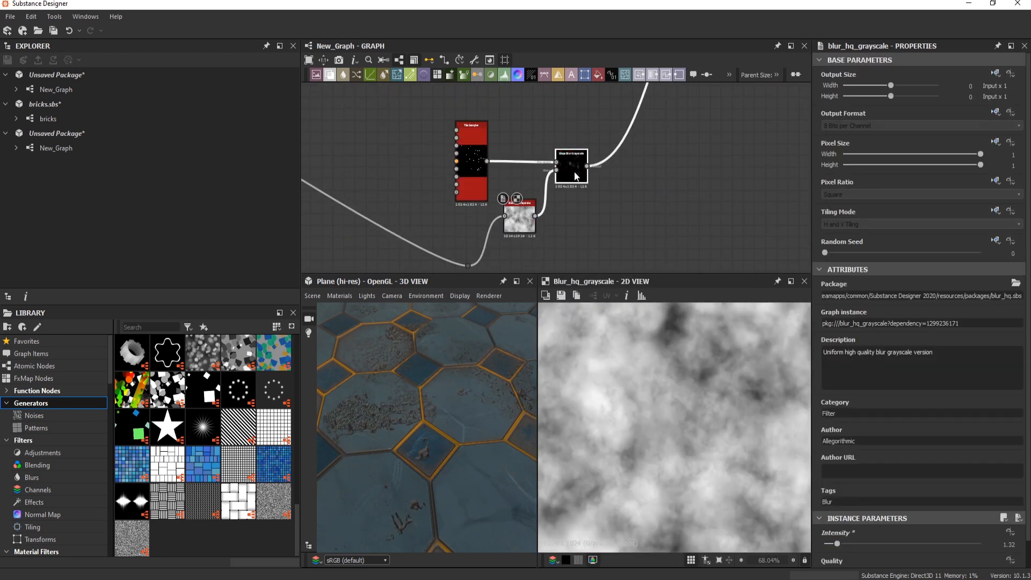
Try a Height Offset of 0.1 on the tile Height Blend and undo the change.
left_click(576, 175)
scroll(844, 523, "down", 1)
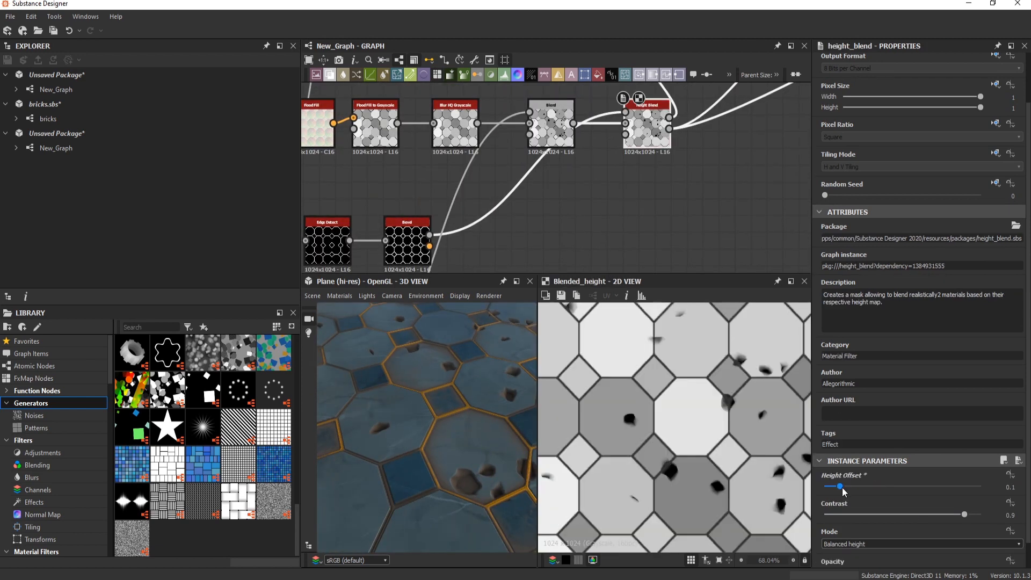
key("ctrl+z")
key("ctrl+z")
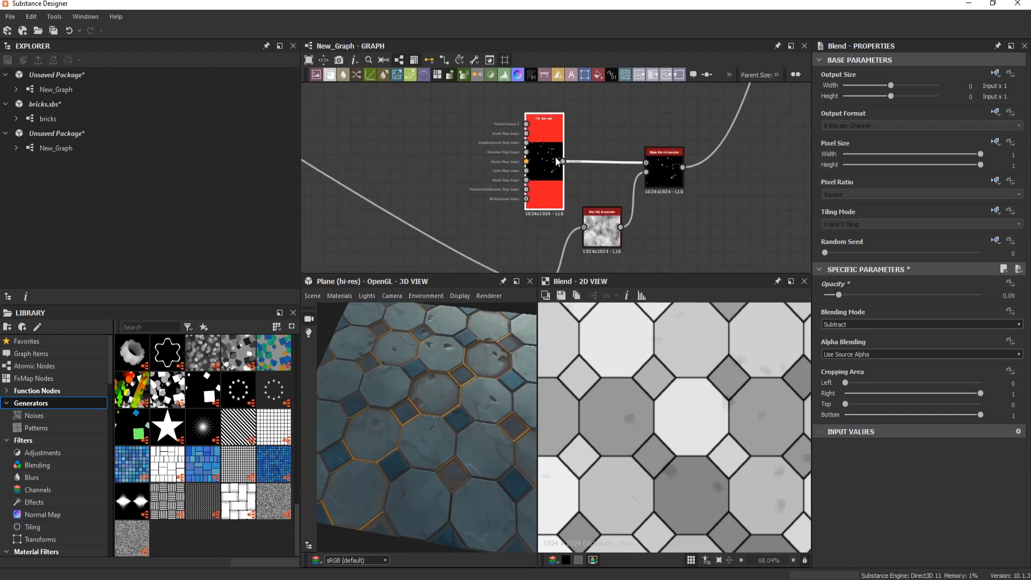
Fine-tune the dent Tile Sampler's instance parameters and inspect the dents on the 3D plane.
left_click(555, 157)
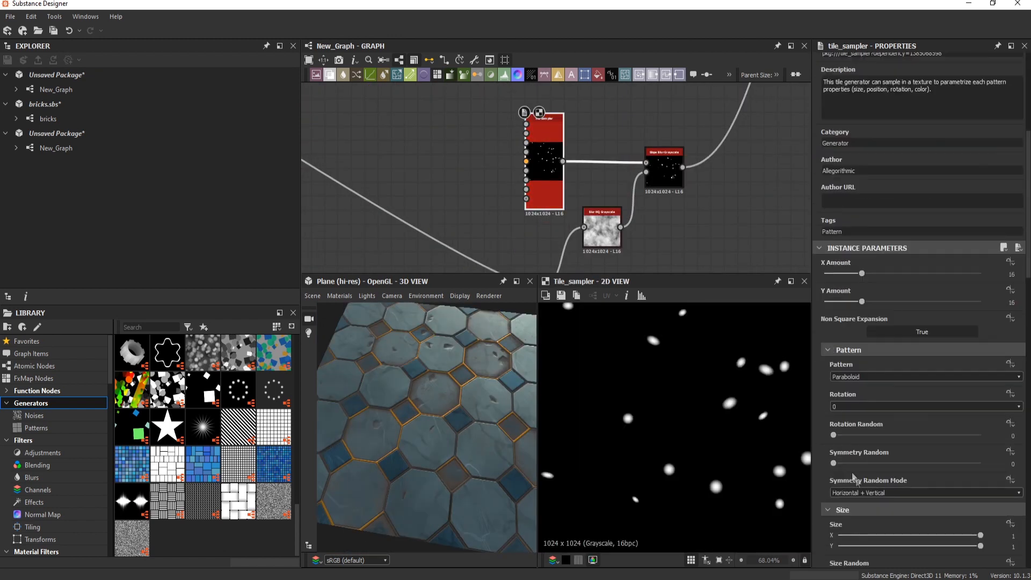
scroll(853, 475, "down", 3)
left_click_drag(840, 445, 839, 445)
left_click_drag(457, 441, 387, 443)
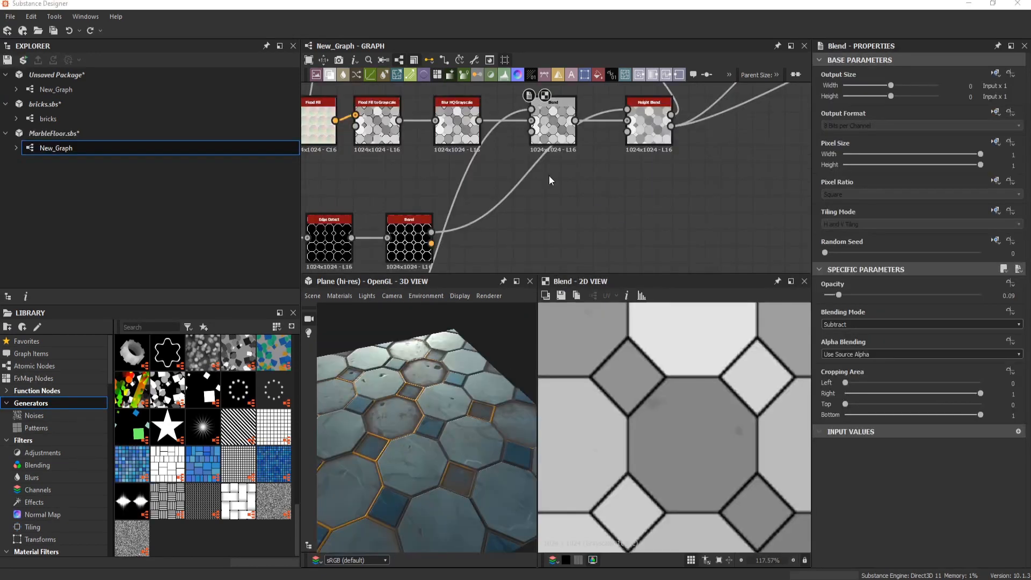
Preview the Metallic output in 2D and examine its tile and border values.
scroll(552, 184, "down", 3)
scroll(683, 187, "up", 6)
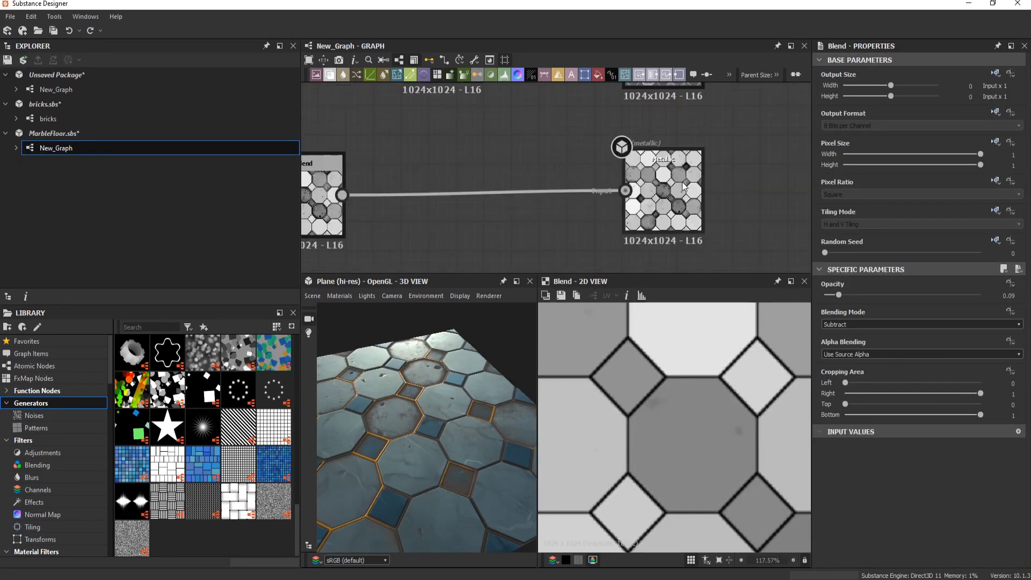
double_click(684, 187)
scroll(592, 214, "down", 3)
scroll(605, 521, "down", 5)
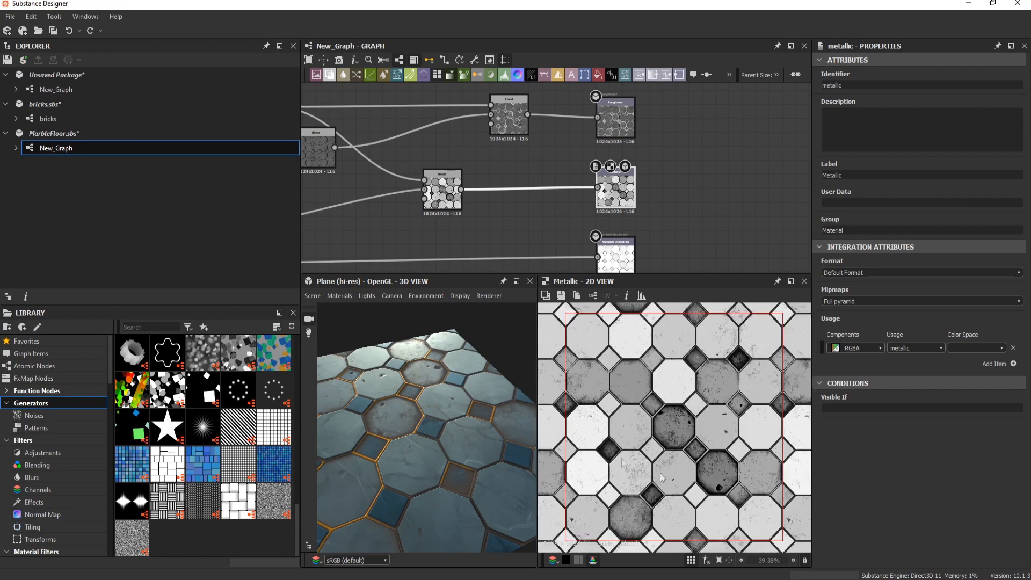
scroll(662, 478, "up", 2)
scroll(634, 159, "down", 3)
scroll(444, 153, "up", 6)
scroll(444, 153, "down", 4)
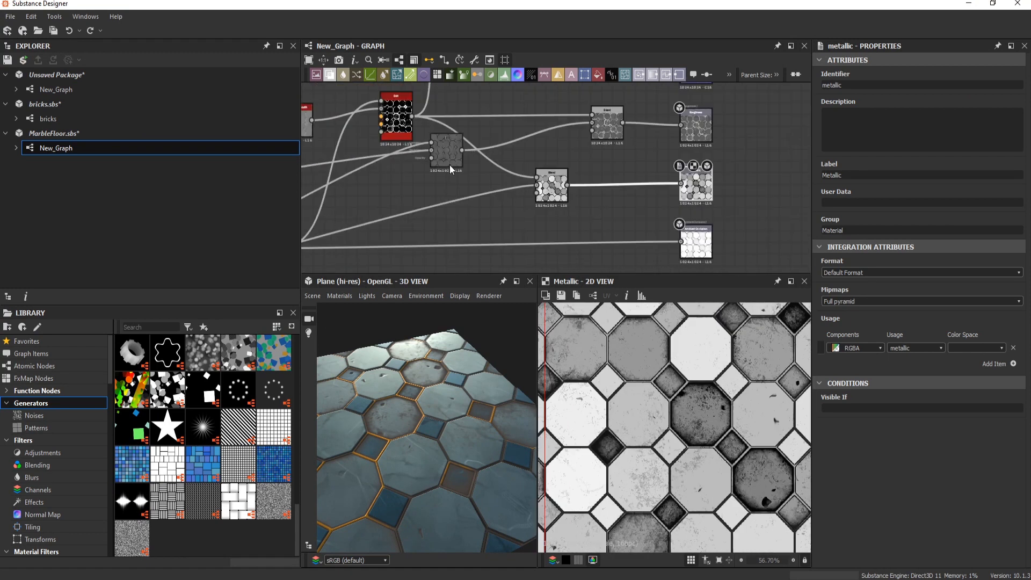
Preview the intermediate Subtract Blend nodes in 2D and check whether they isolate the tile borders.
scroll(450, 165, "up", 2)
double_click(450, 164)
scroll(620, 217, "down", 4)
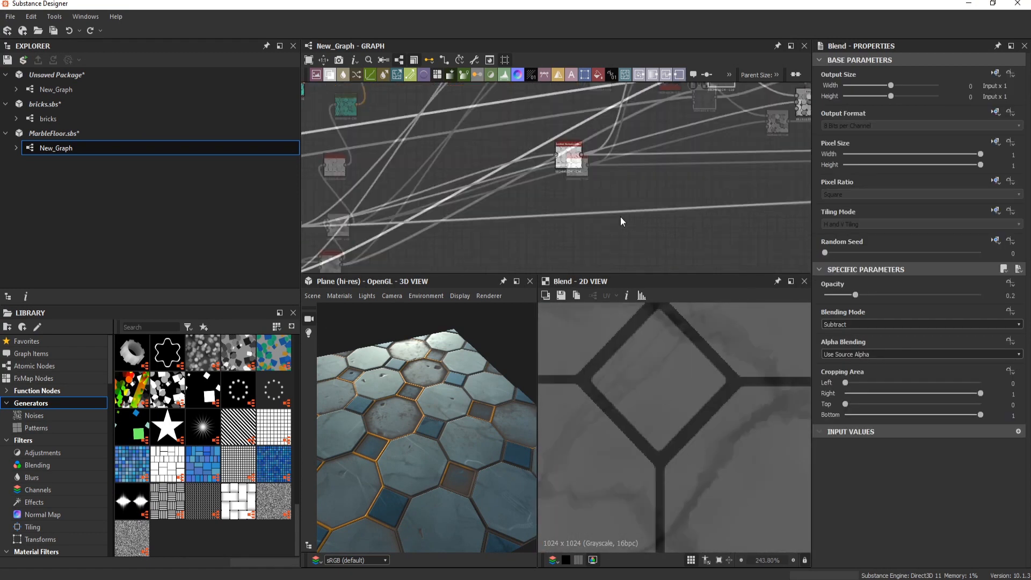
scroll(699, 162, "up", 4)
middle_click_drag(770, 137, 723, 145)
double_click(773, 142)
scroll(750, 151, "down", 5)
scroll(749, 151, "down", 2)
scroll(667, 128, "up", 5)
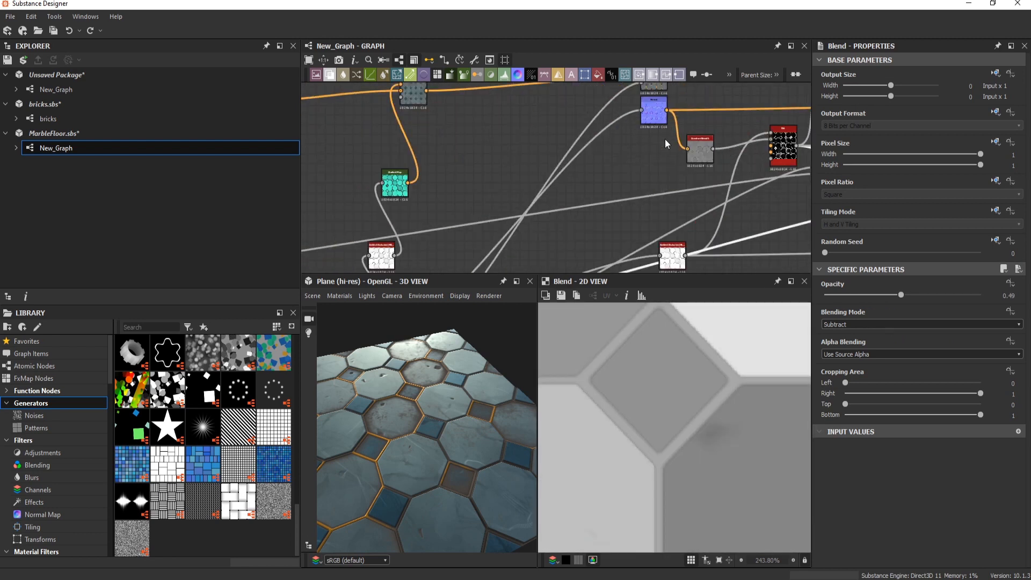
Preview the Curvature Smooth node in 2D and examine how it outlines the tile edges.
scroll(681, 164, "down", 2)
double_click(684, 166)
scroll(693, 182, "up", 2)
middle_click_drag(658, 245, 558, 210)
middle_click_drag(539, 157, 600, 175)
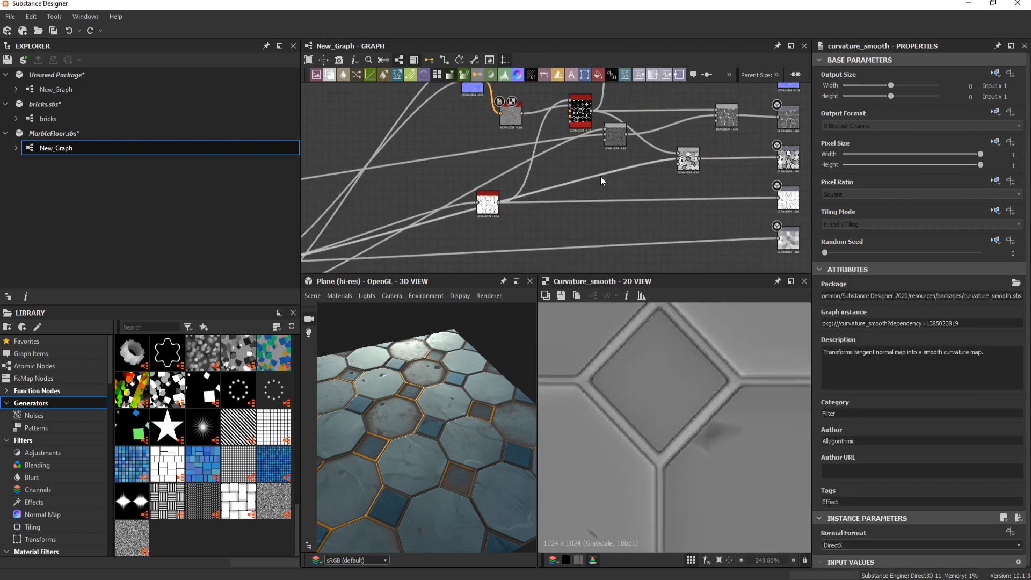
scroll(674, 134, "down", 2)
middle_click_drag(681, 152, 715, 154)
scroll(419, 258, "up", 7)
Preview the Height Blend's height mask and add a Blend node fed by that mask.
double_click(428, 245)
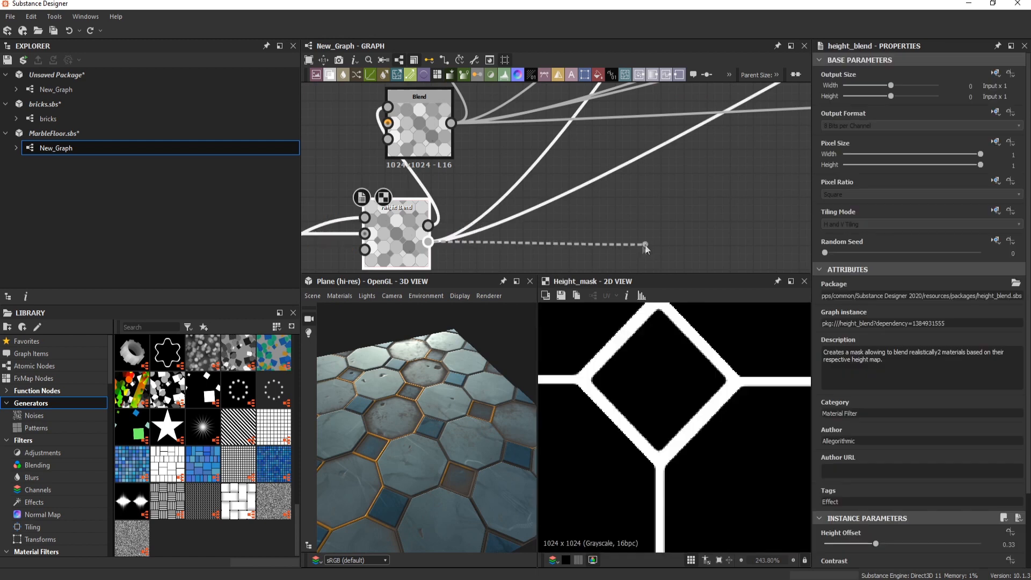
middle_click_drag(704, 231, 679, 223)
left_click(663, 193)
scroll(467, 225, "down", 3)
key("space")
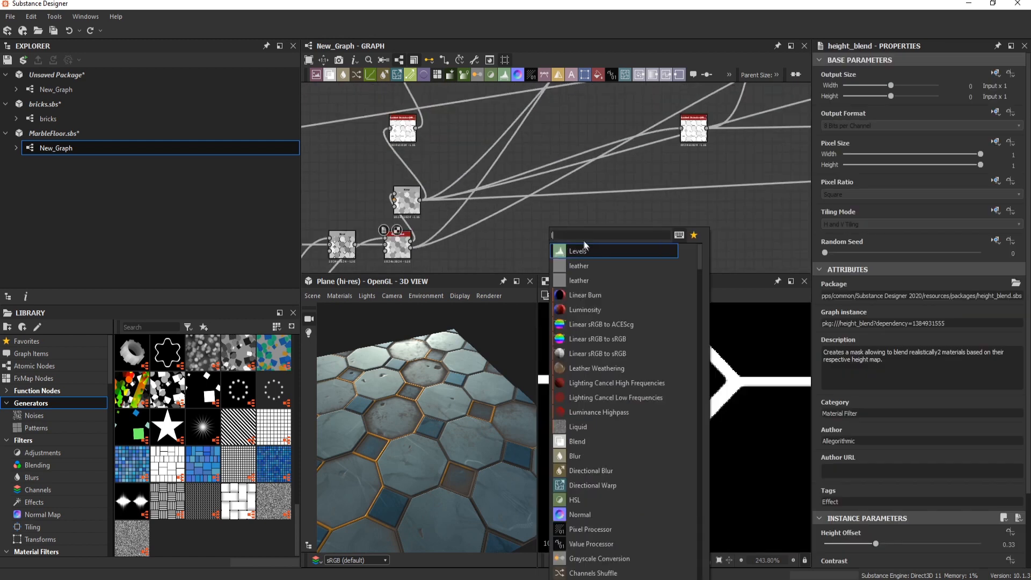
type("blend")
key("Return")
Connect the Dirt node to the new mask Blend's foreground and set its blending mode to Subtract.
scroll(504, 227, "down", 3)
scroll(684, 181, "up", 4)
left_click_drag(495, 228, 552, 122)
scroll(636, 182, "up", 3)
scroll(606, 184, "down", 4)
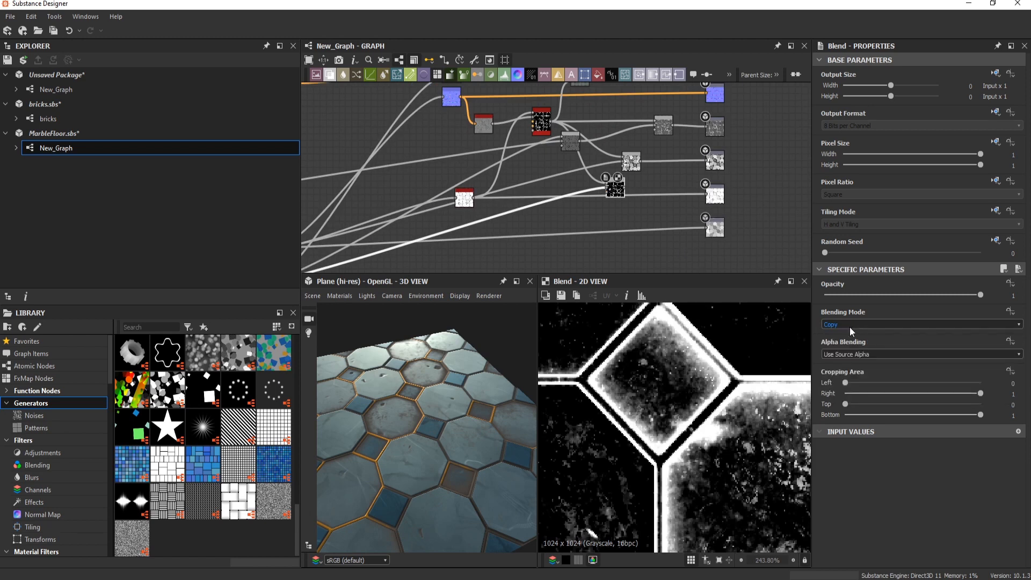
scroll(850, 327, "down", 2)
scroll(637, 333, "down", 3)
scroll(594, 196, "up", 3)
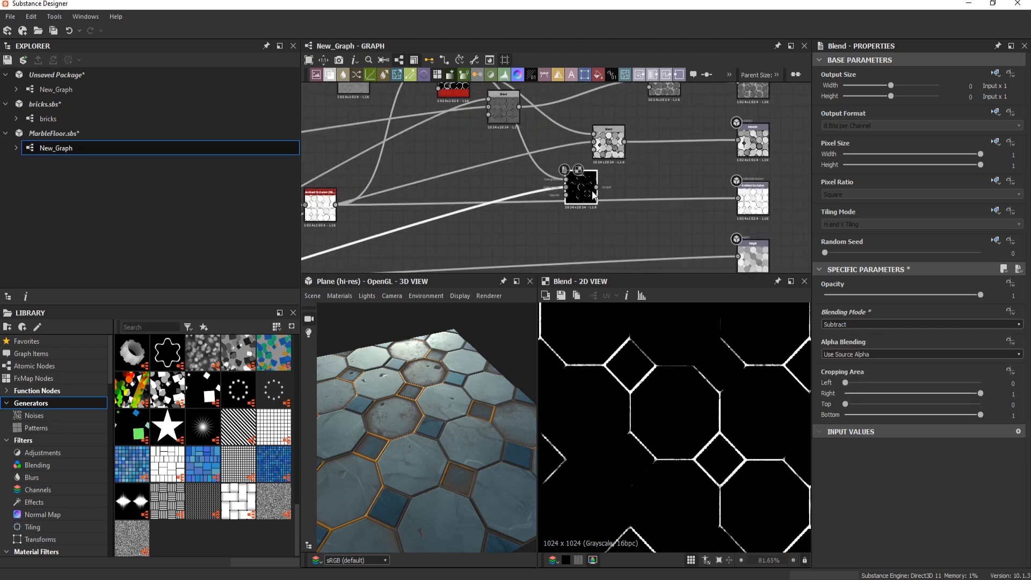
Connect the border mask Blend to the Metallic output and inspect the golden borders up close in 3D.
left_click_drag(743, 134, 741, 139)
mouse_move(466, 413)
left_mouse_down()
mouse_move(521, 370)
mouse_move(543, 446)
mouse_move(462, 430)
left_mouse_up()
scroll(531, 430, "down", 4)
scroll(453, 422, "up", 7)
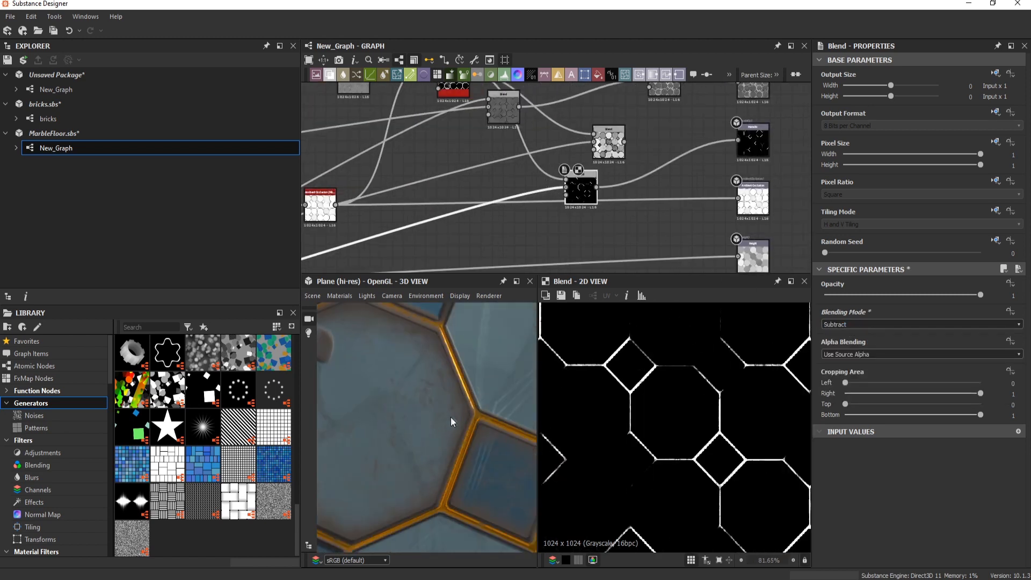
scroll(421, 386, "down", 3)
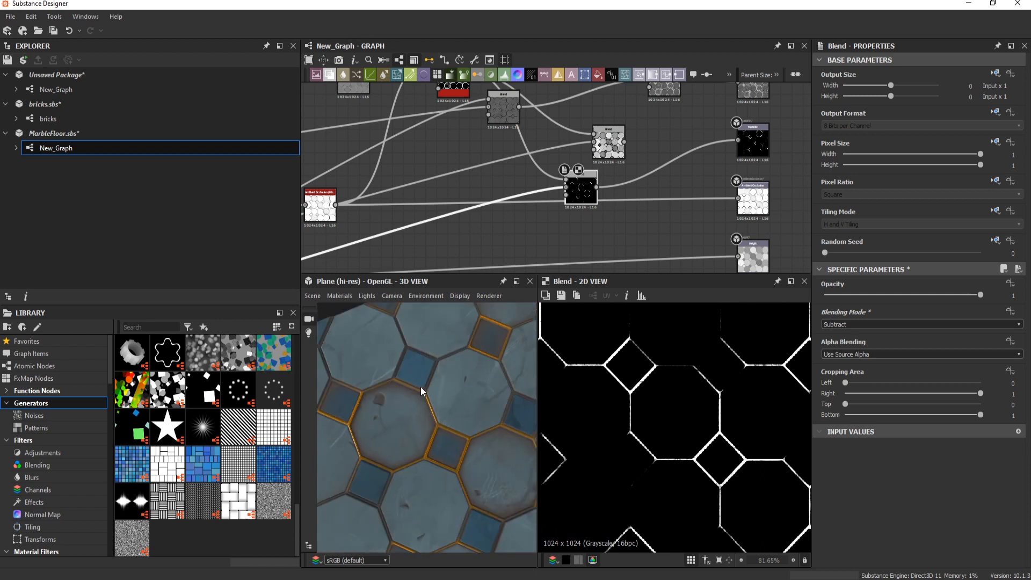